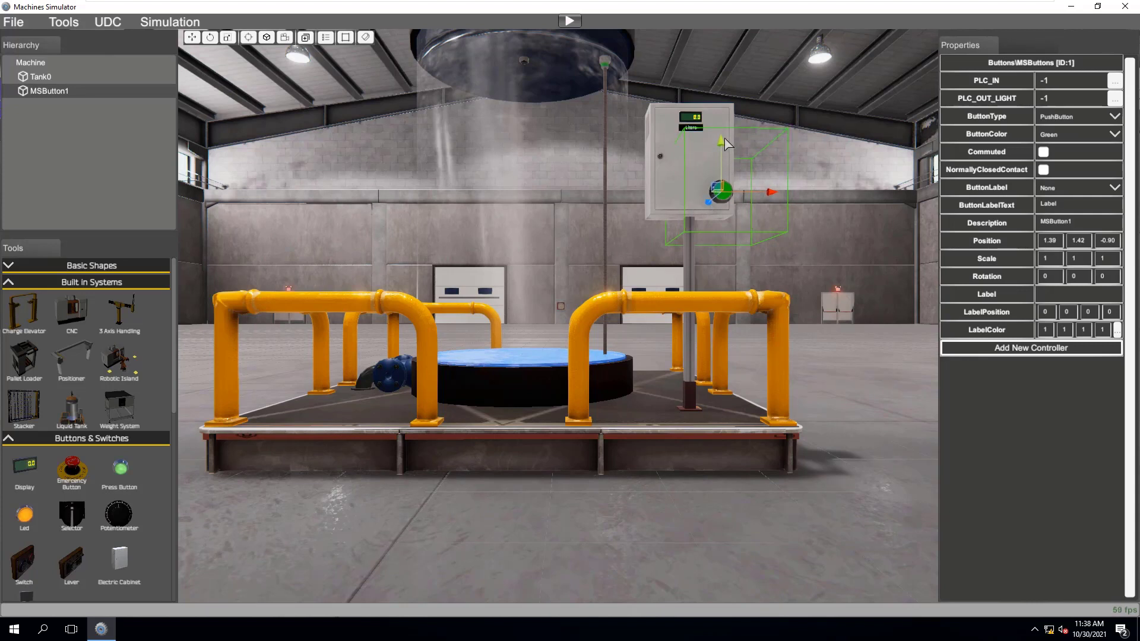
# Step: Move the green push button onto the front of the electric cabinet below the display, to about X 1.19, Y 1.58
pyautogui.moveTo(721, 192); pyautogui.dragTo(739, 157)
pyautogui.moveTo(683, 121)
pyautogui.mouseDown()
pyautogui.moveTo(683, 89)
pyautogui.moveTo(684, 107)
pyautogui.mouseUp()
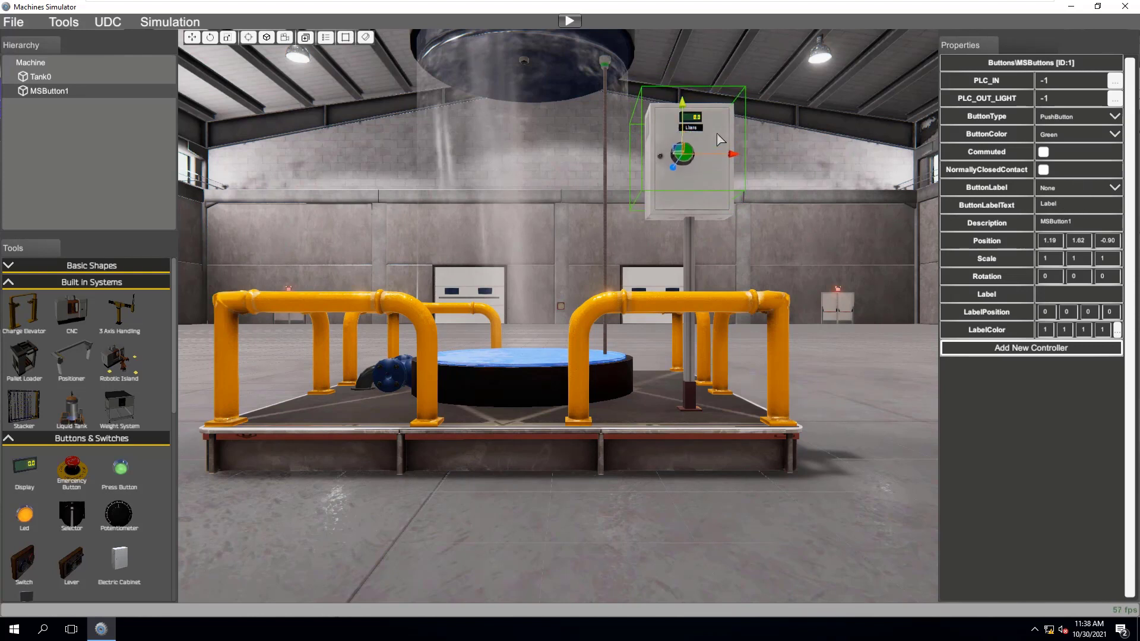
pyautogui.moveTo(686, 112); pyautogui.dragTo(686, 117)
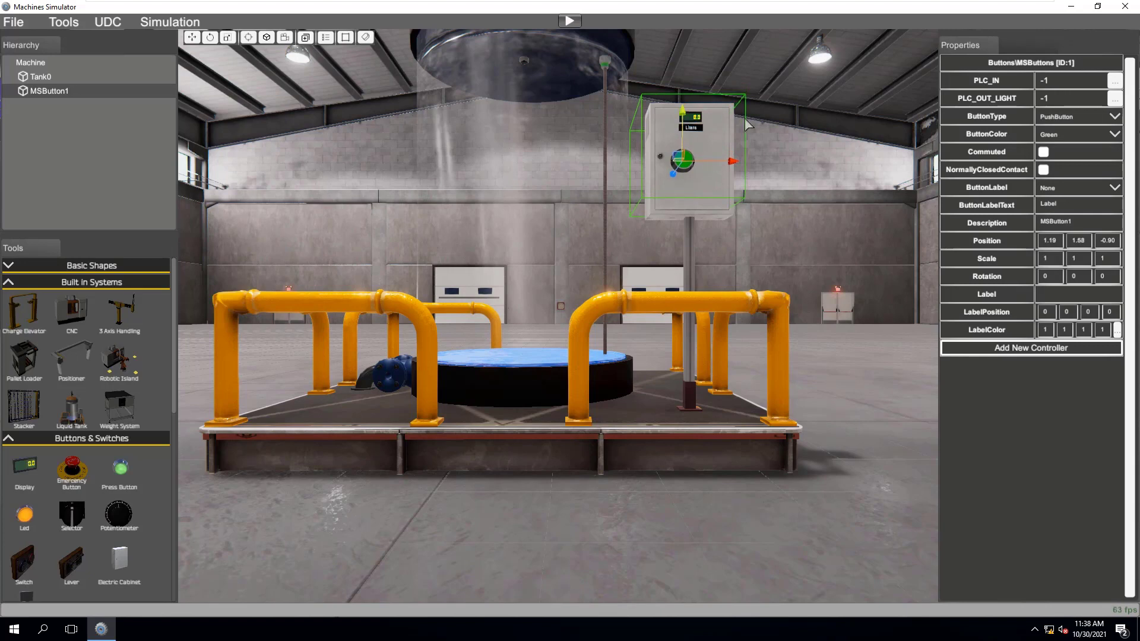
# Step: Give the push button a Rectangular label reading "Start Button" and shift it to about X 1.24, Y 1.56
pyautogui.click(1084, 206)
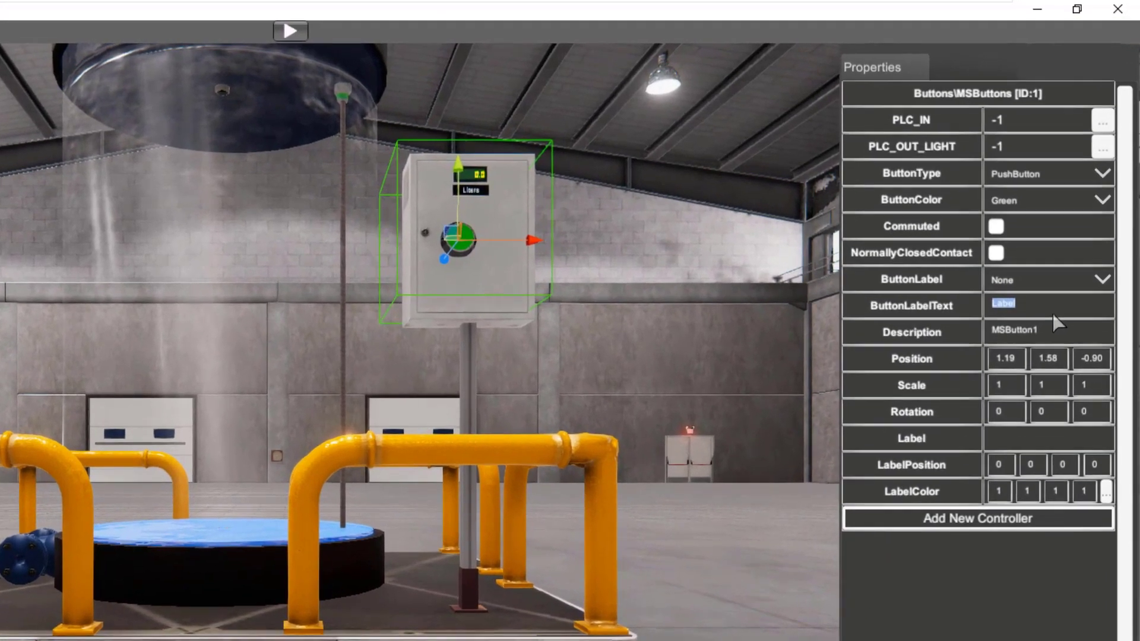
pyautogui.write('Start Button')
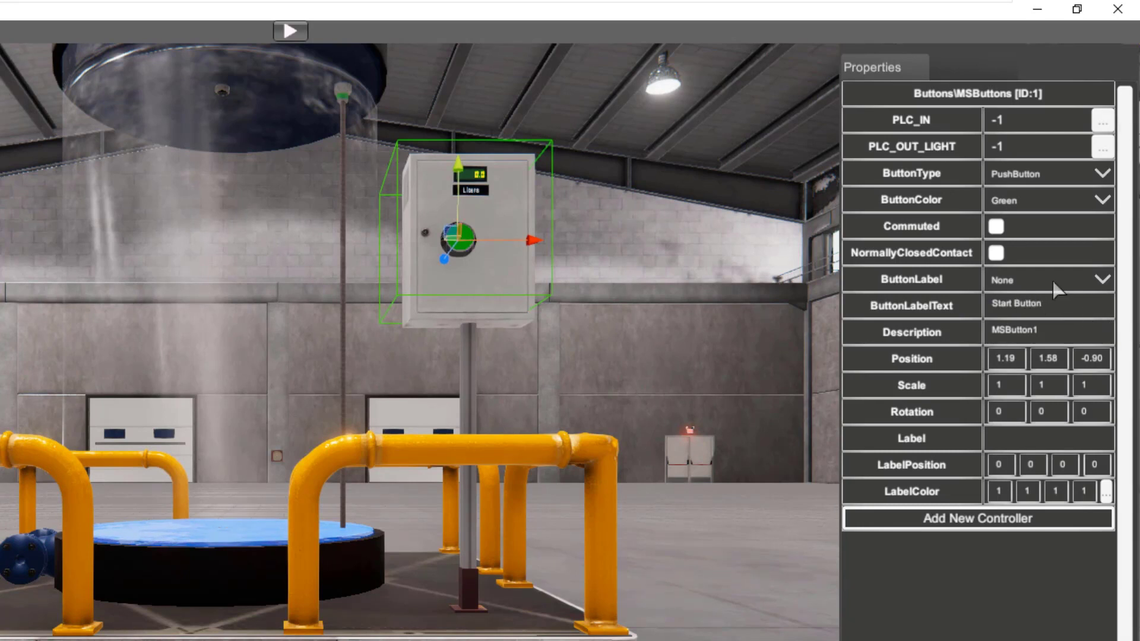
pyautogui.click(1099, 281)
pyautogui.click(1048, 324)
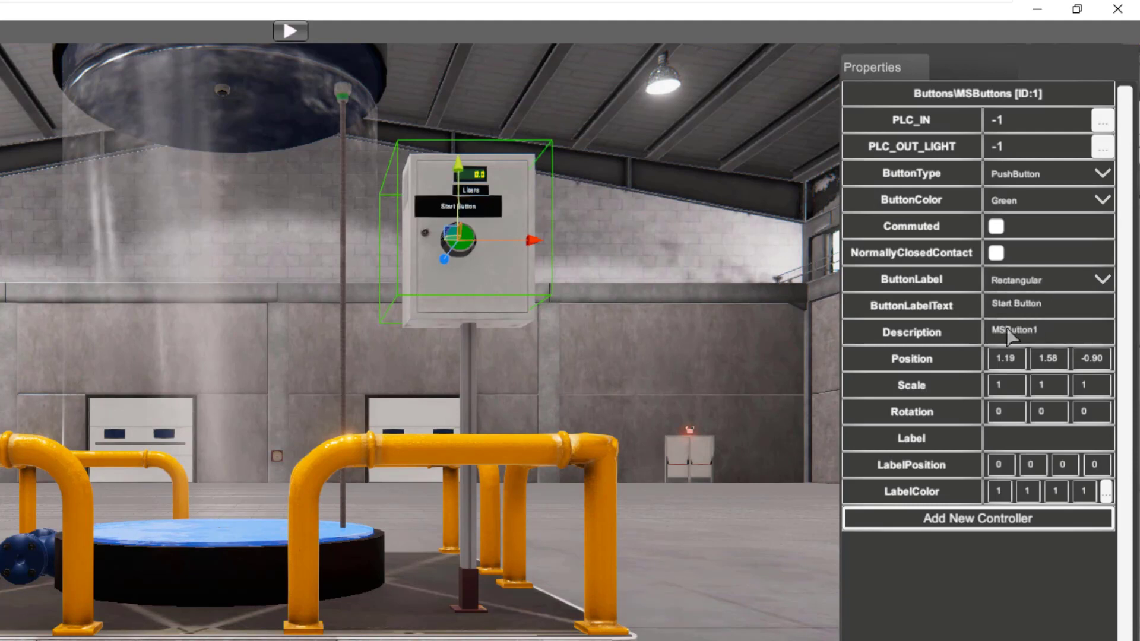
pyautogui.moveTo(533, 238); pyautogui.dragTo(548, 240)
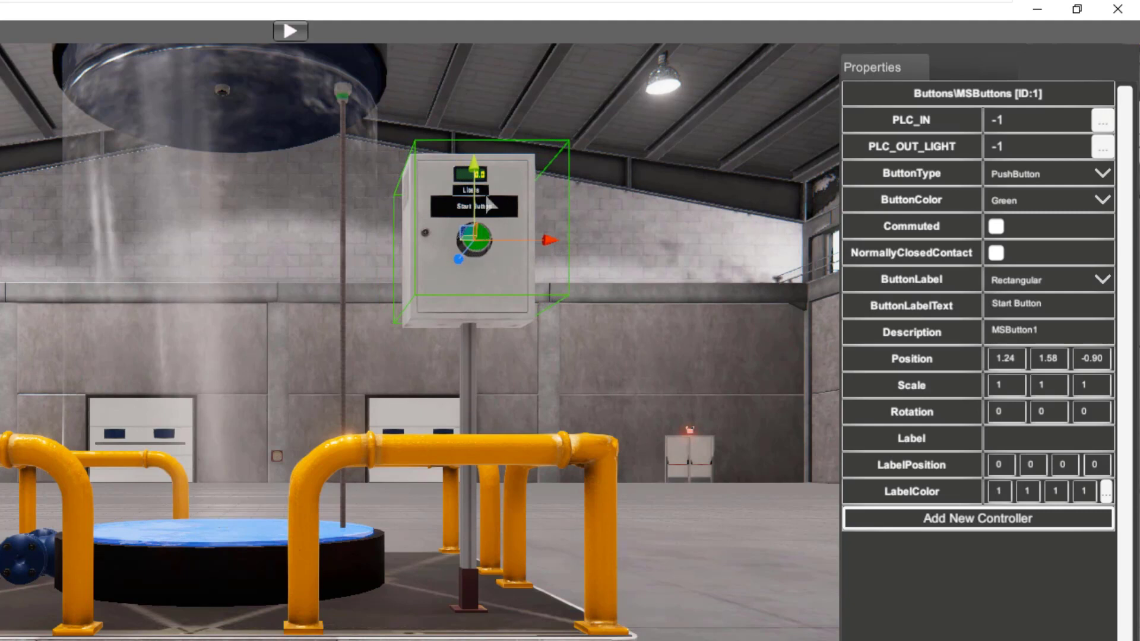
pyautogui.moveTo(487, 205); pyautogui.dragTo(559, 210)
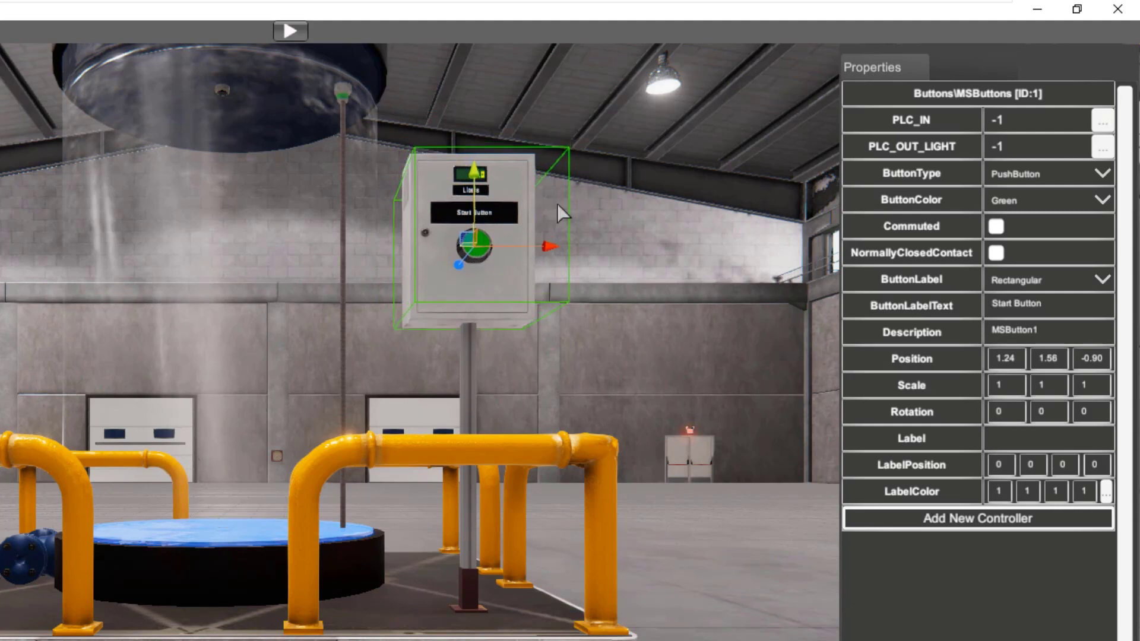
# Step: Set the push button's description to Start_PB
pyautogui.click(1047, 335)
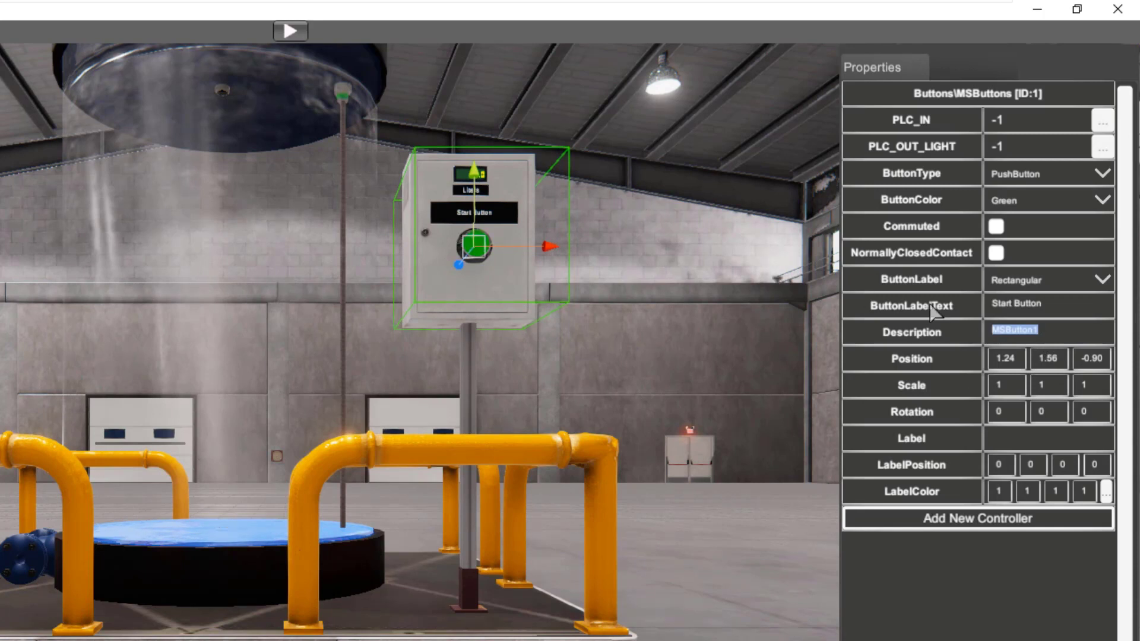
pyautogui.write('Start')
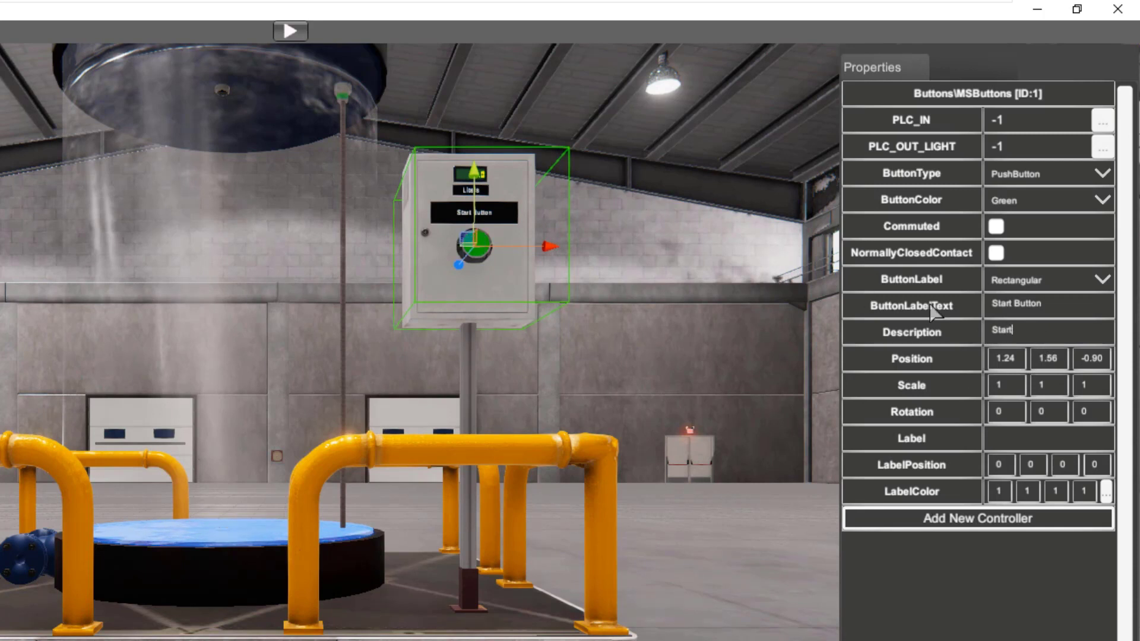
pyautogui.write('_PB')
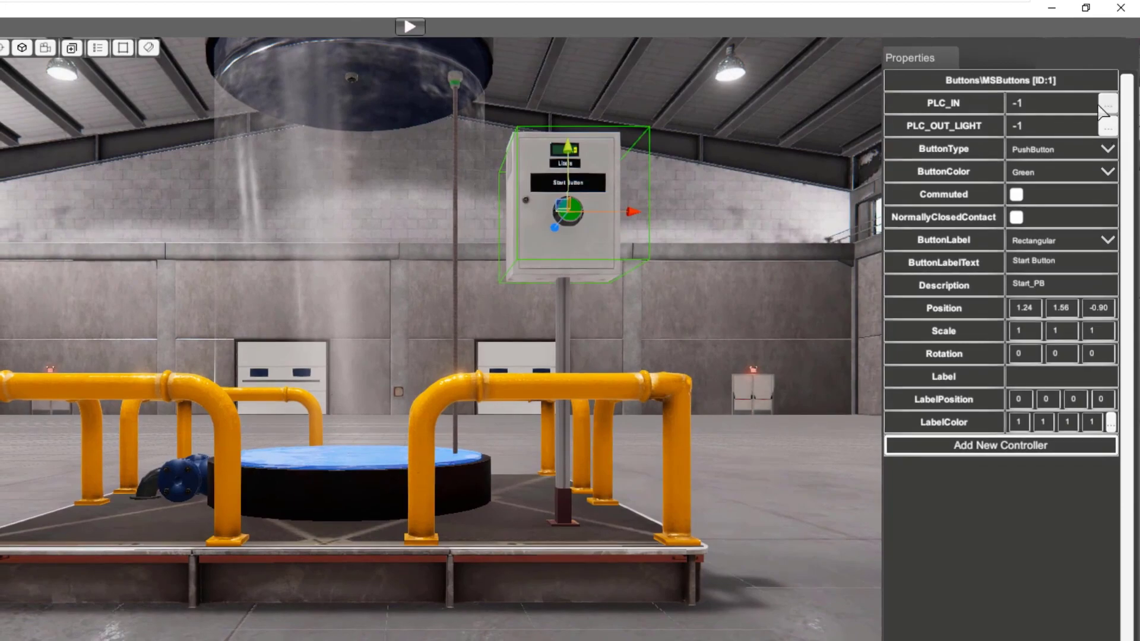
# Step: Assign the Start_PB button's PLC_IN to digital Input 0 and its PLC_OUT_LIGHT to digital Output 0
pyautogui.click(1102, 106)
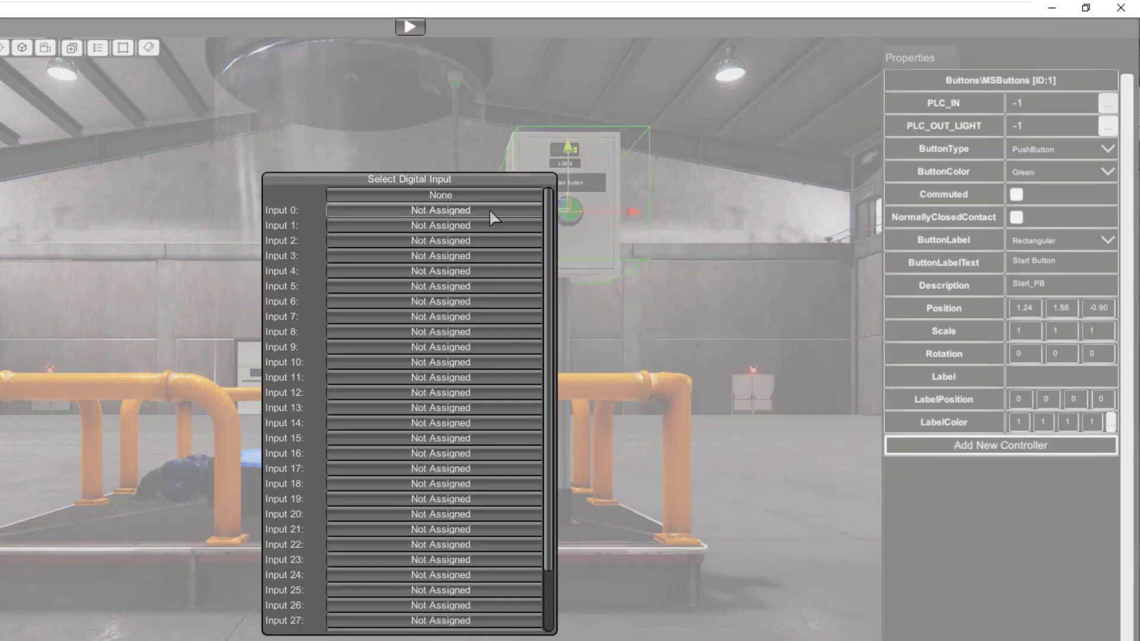
pyautogui.click(491, 213)
pyautogui.click(1107, 128)
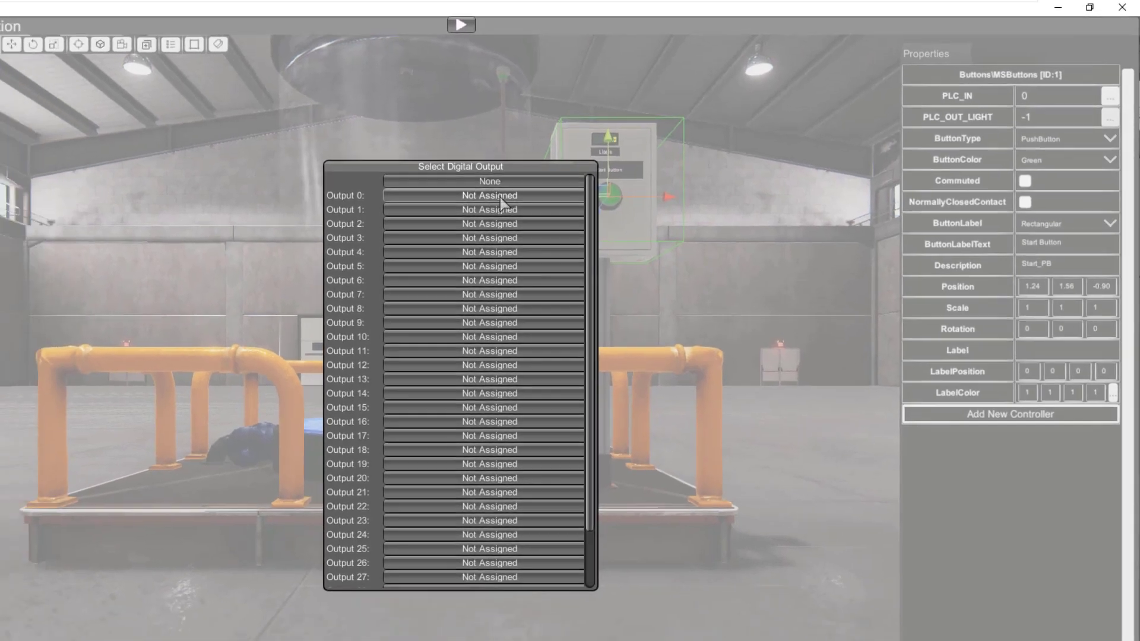
pyautogui.click(500, 197)
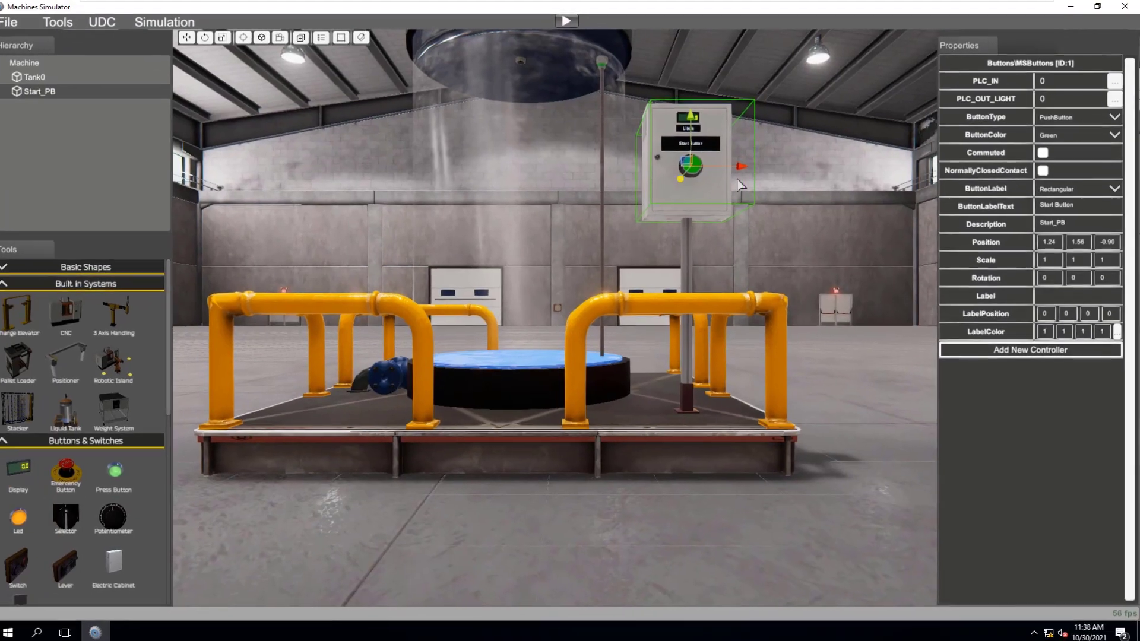
pyautogui.click(725, 215)
# Step: Look over the home page and the predefined machines, and start a new machine in the Factory 1 Editor
pyautogui.scroll(5, 549, 250)
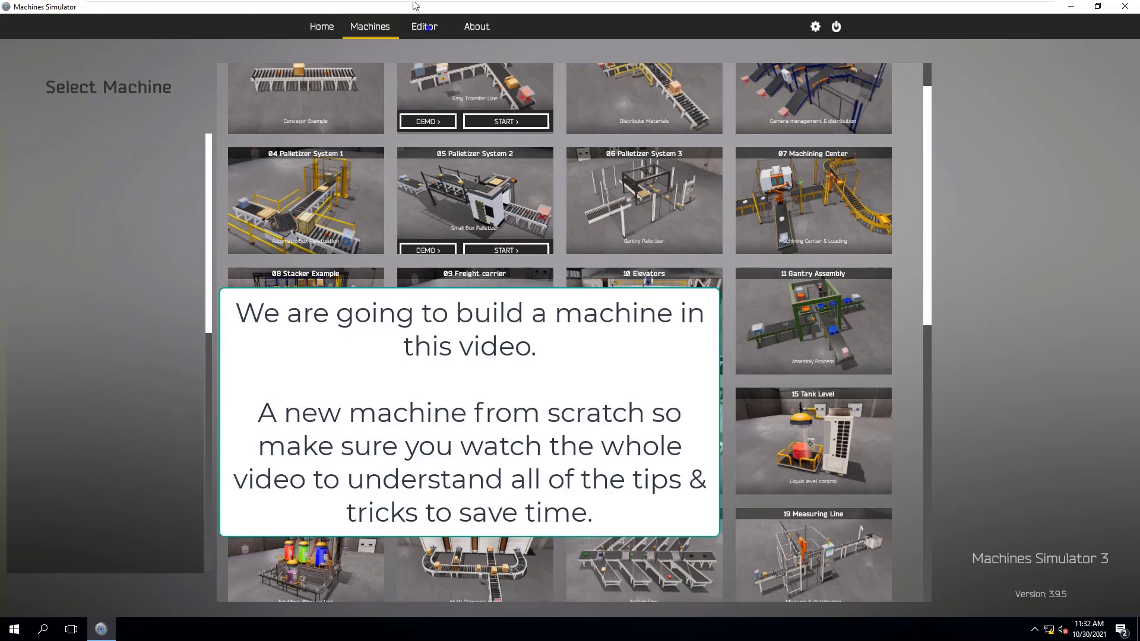
pyautogui.click(321, 26)
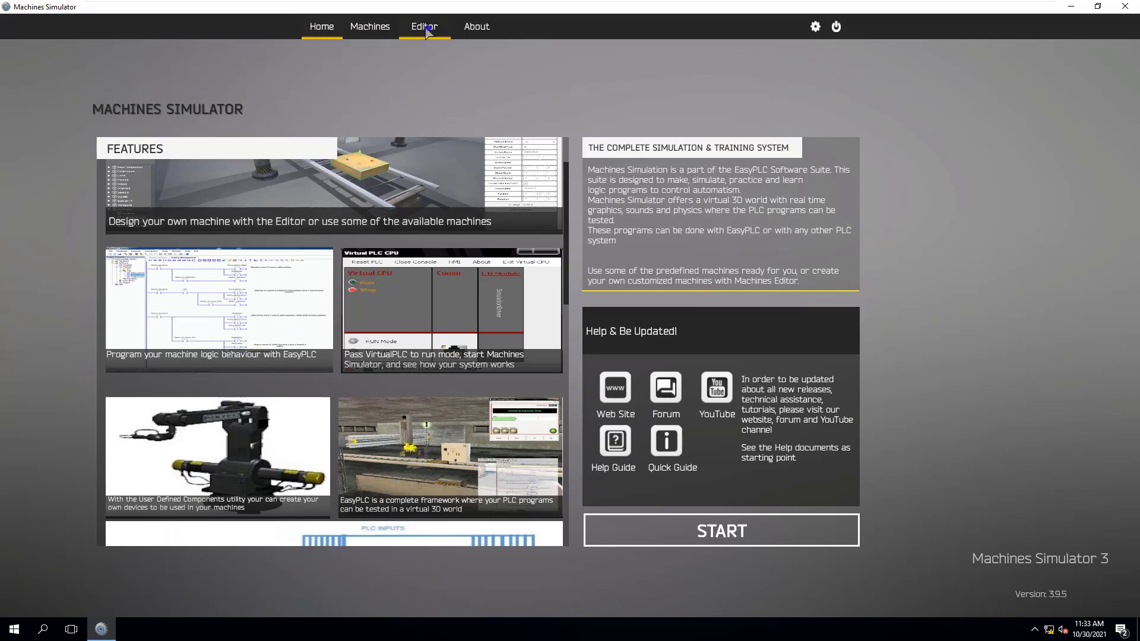
pyautogui.click(370, 26)
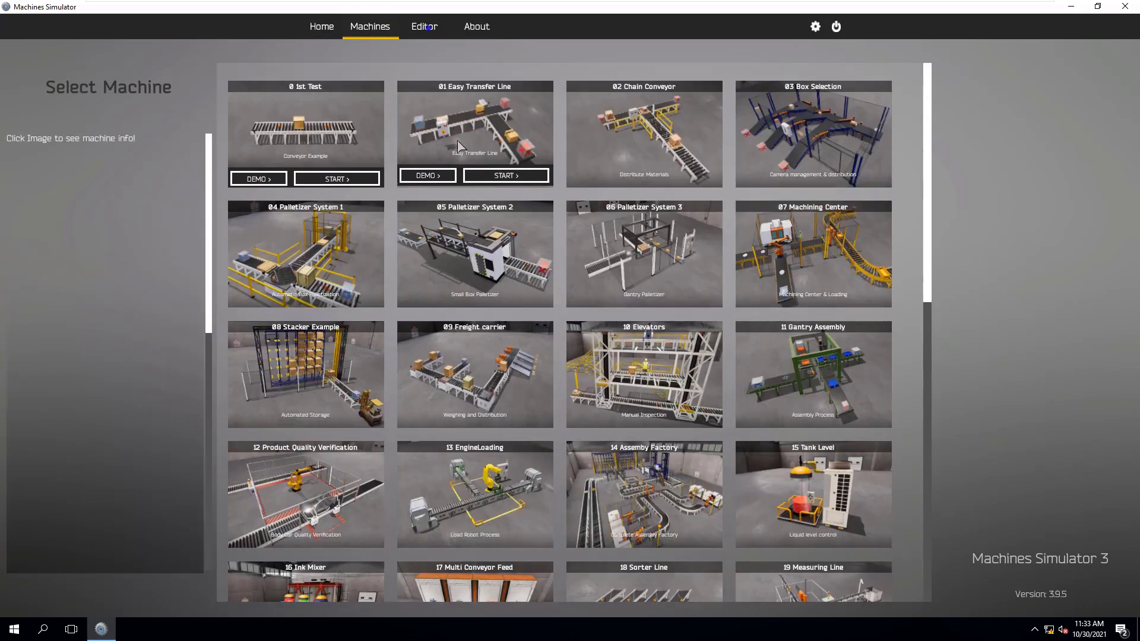
pyautogui.moveTo(926, 265); pyautogui.dragTo(629, 147)
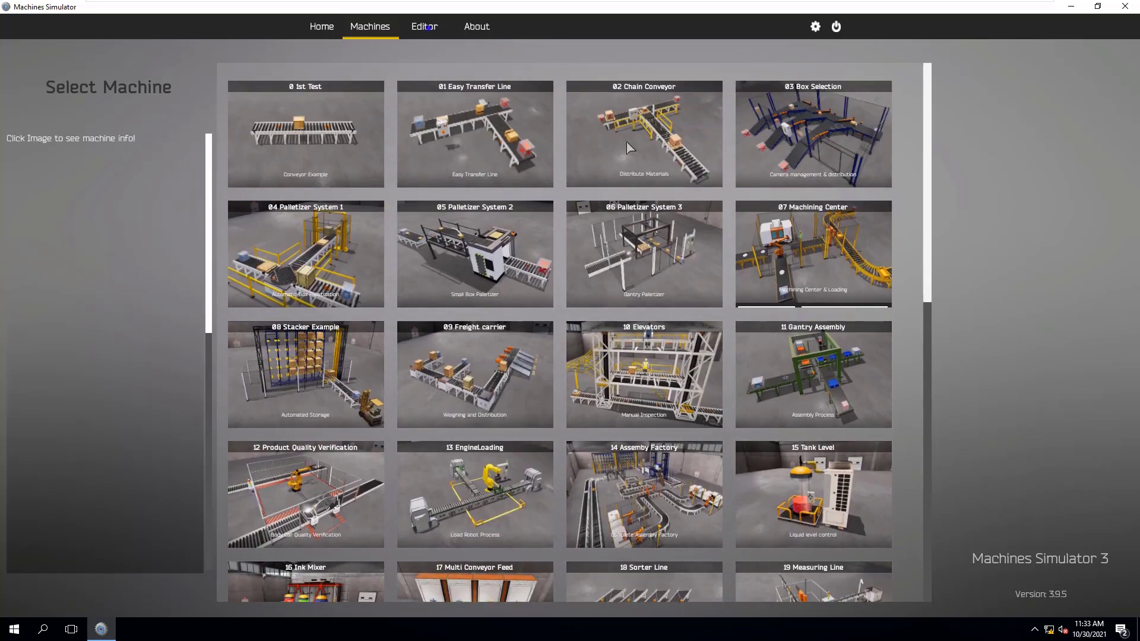
pyautogui.click(424, 26)
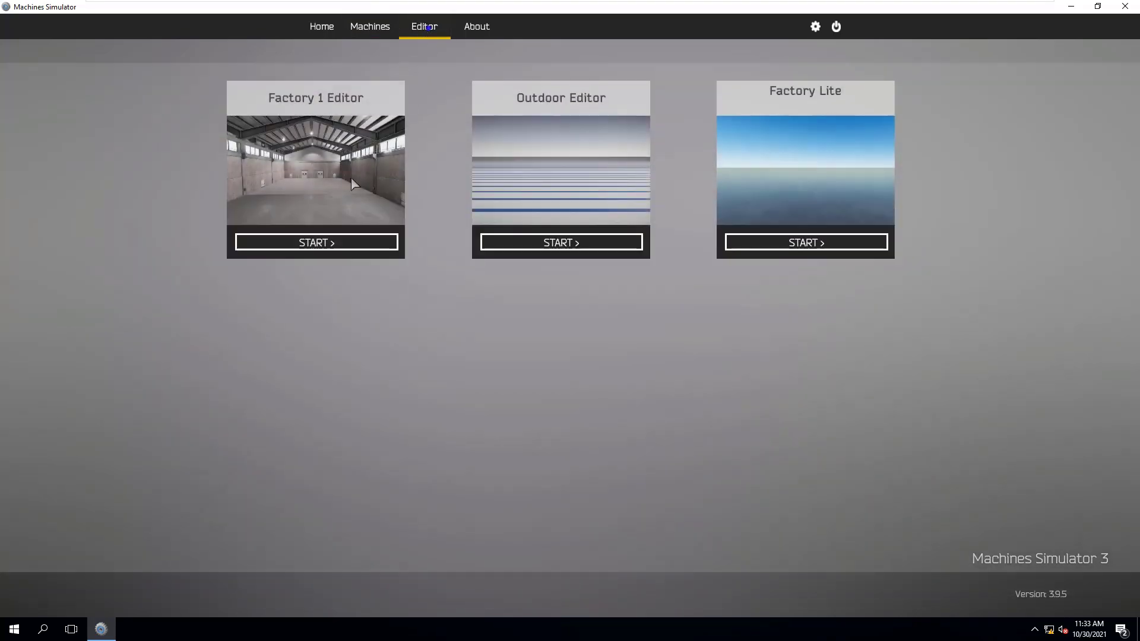
pyautogui.click(333, 250)
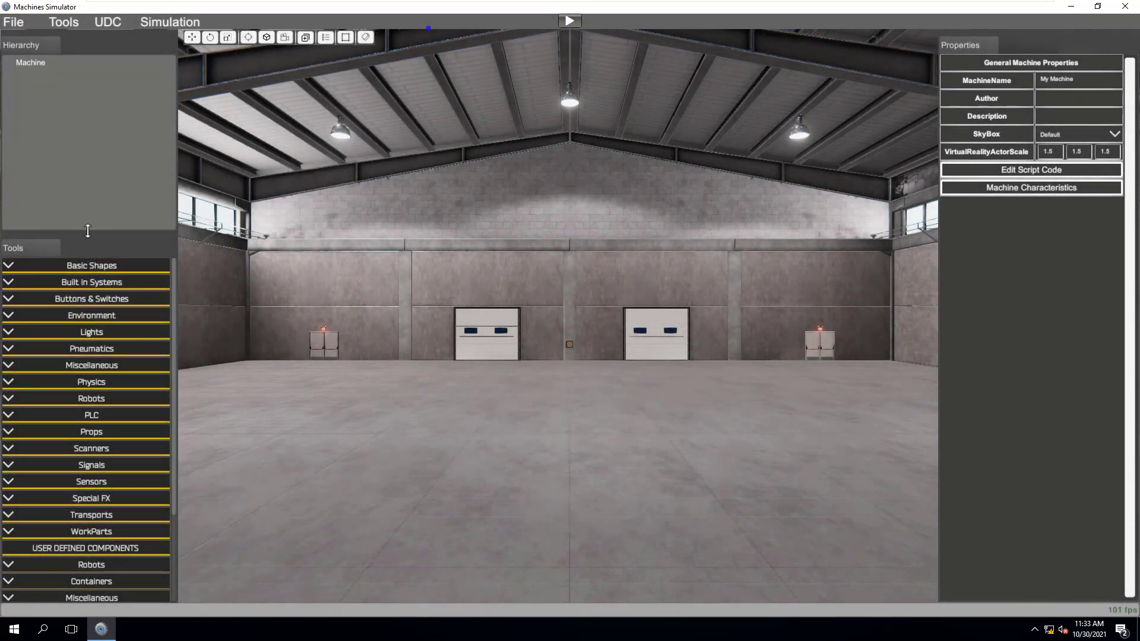
# Step: View the machine files in the MyMachines folder that can be loaded, without opening any
pyautogui.click(21, 24)
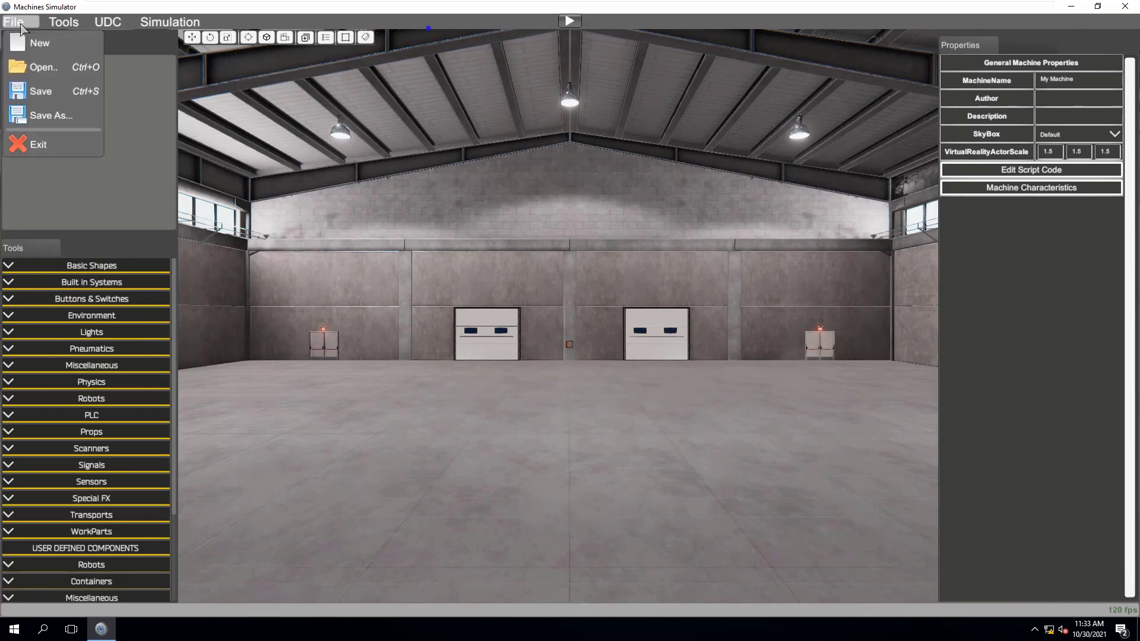
pyautogui.click(42, 64)
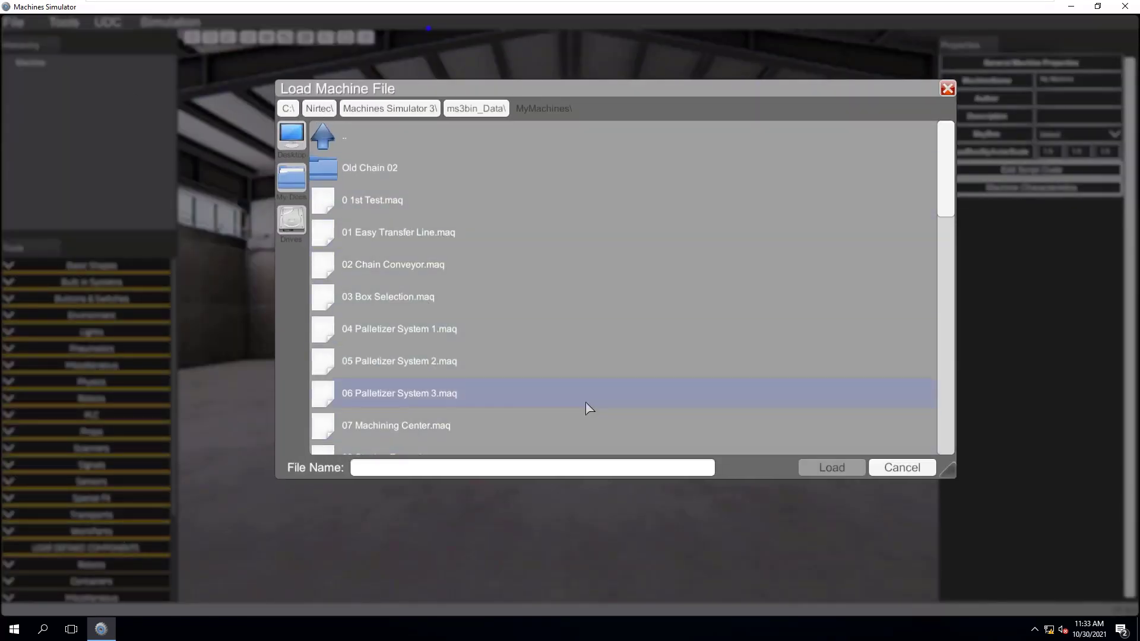
pyautogui.click(903, 468)
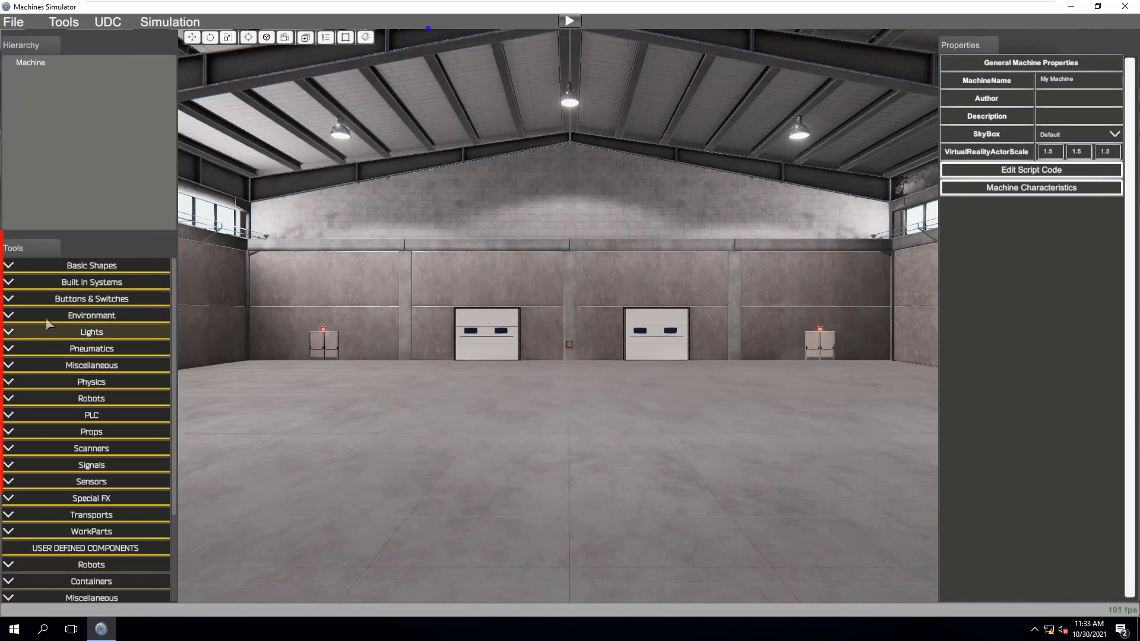
# Step: Examine the components offered in the Basic Shapes, Built in Systems, Buttons & Switches and Environment categories
pyautogui.click(10, 267)
pyautogui.click(9, 266)
pyautogui.click(10, 283)
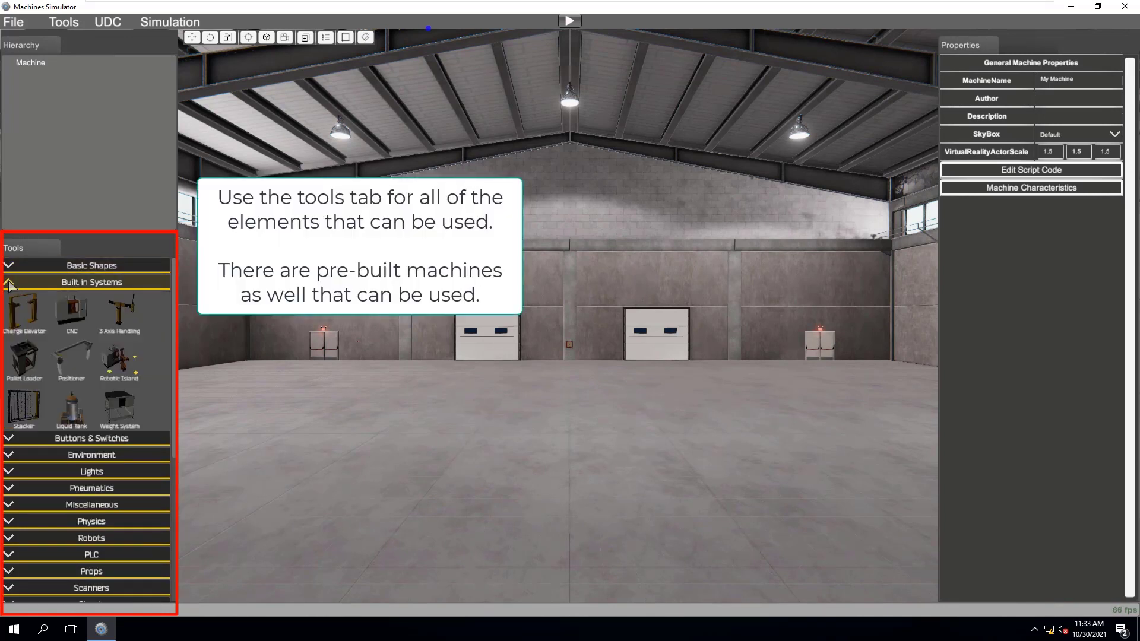
pyautogui.click(9, 284)
pyautogui.click(8, 300)
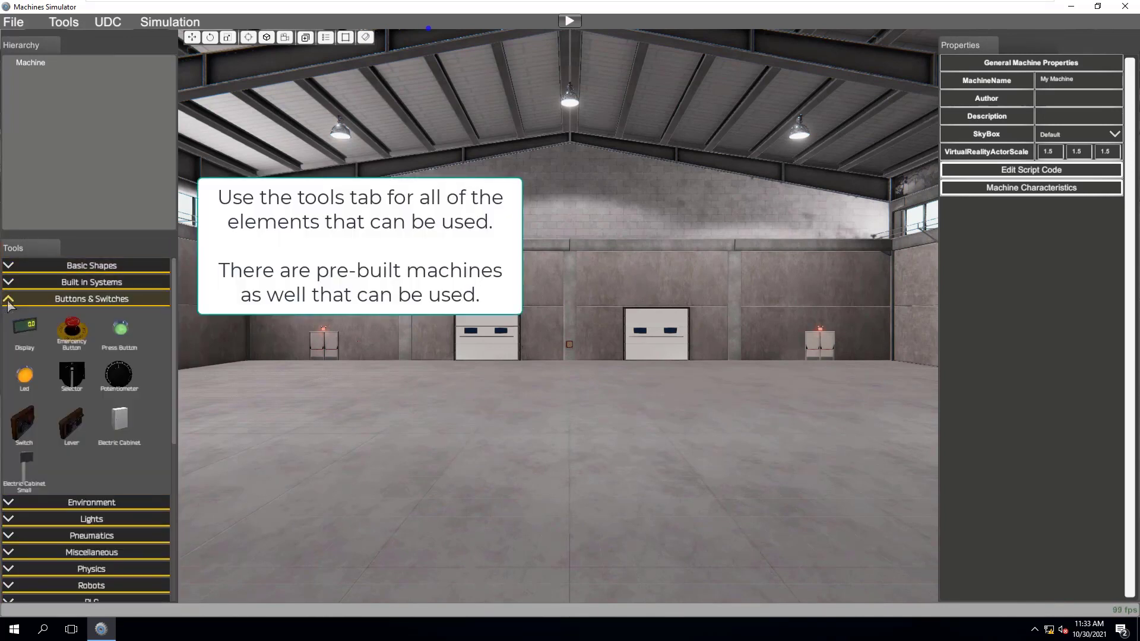
pyautogui.click(9, 300)
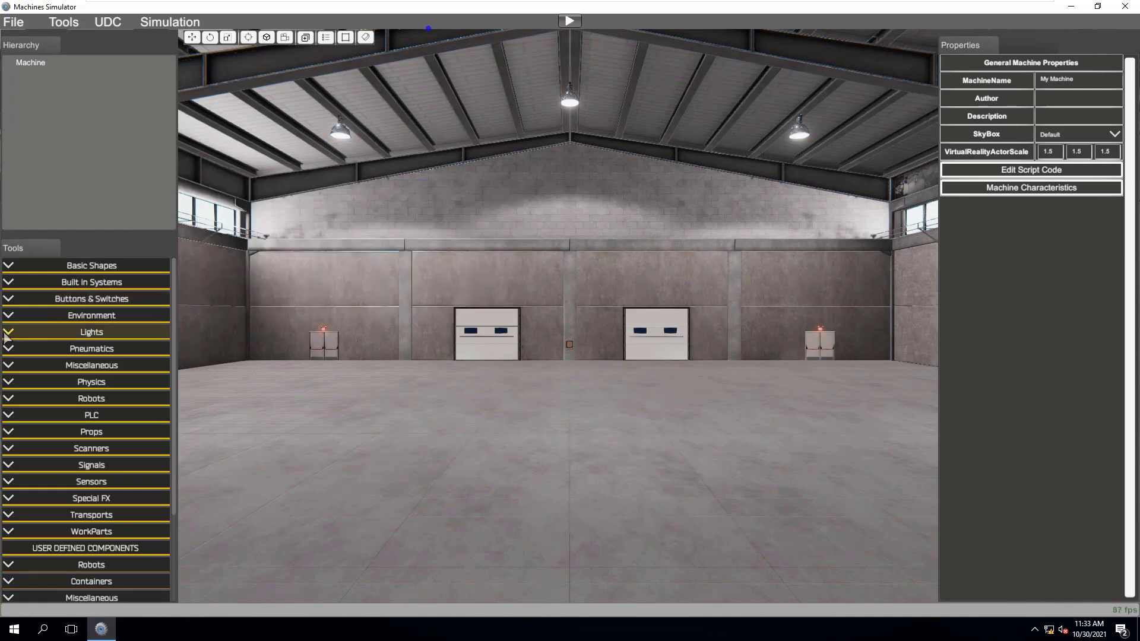
pyautogui.click(10, 317)
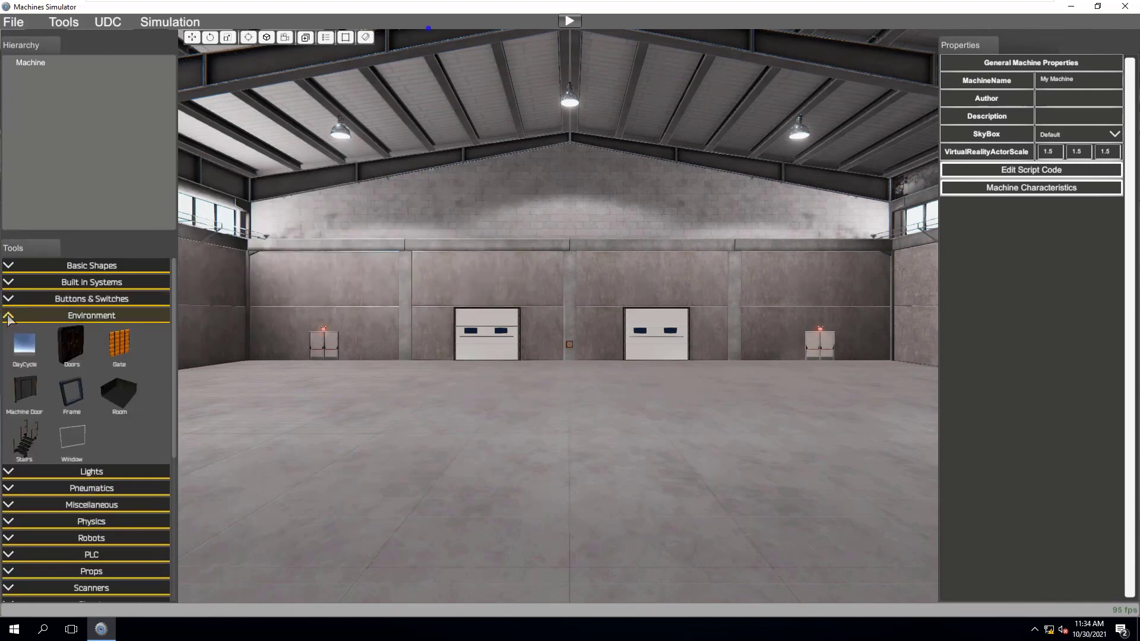
pyautogui.click(9, 317)
# Step: Add three directional lights from the Lights category to the machine
pyautogui.click(9, 333)
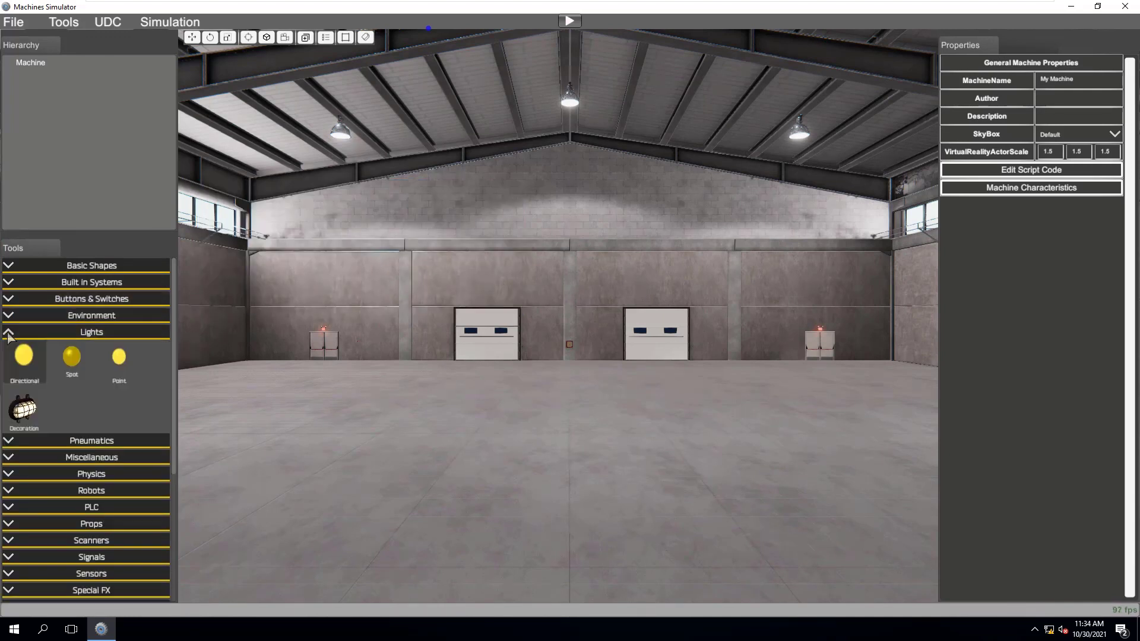
pyautogui.click(11, 344)
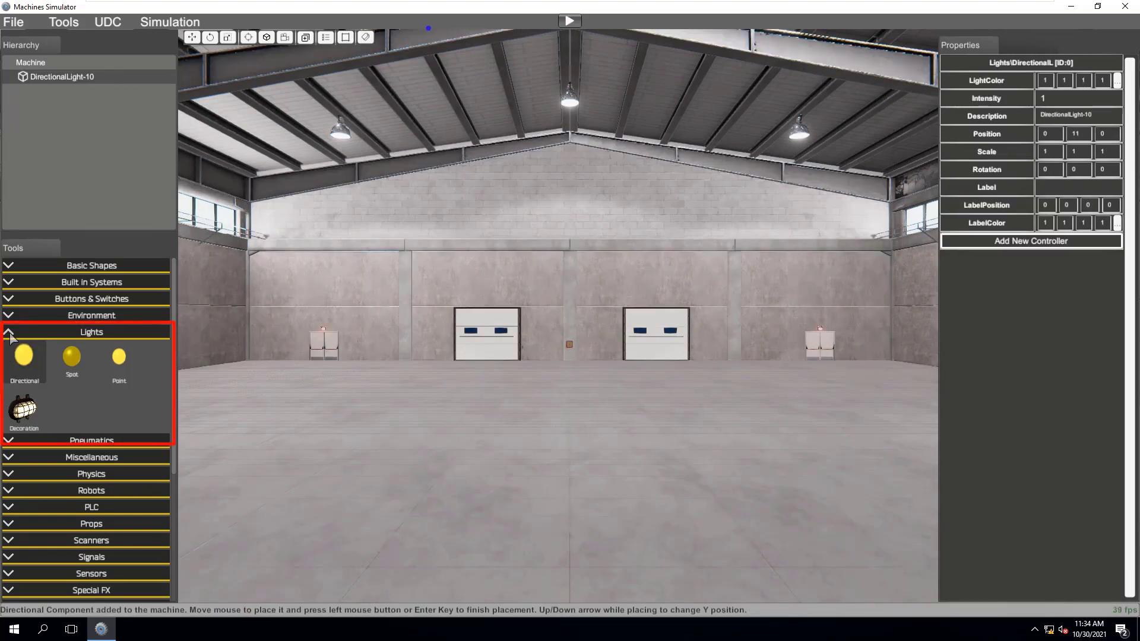
pyautogui.click(11, 345)
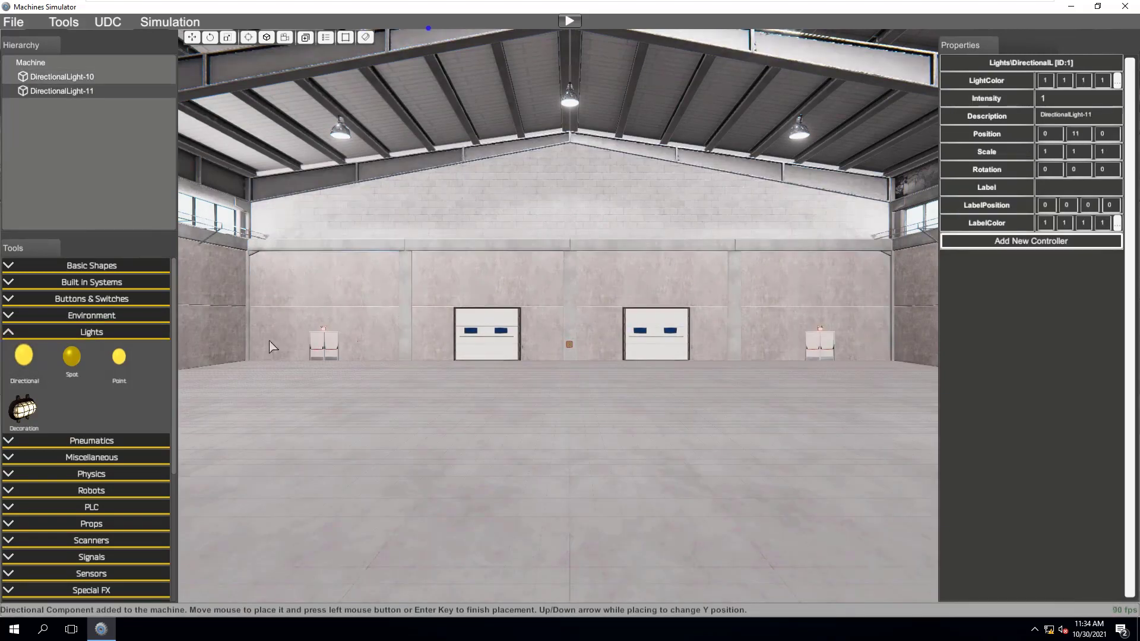
pyautogui.click(13, 343)
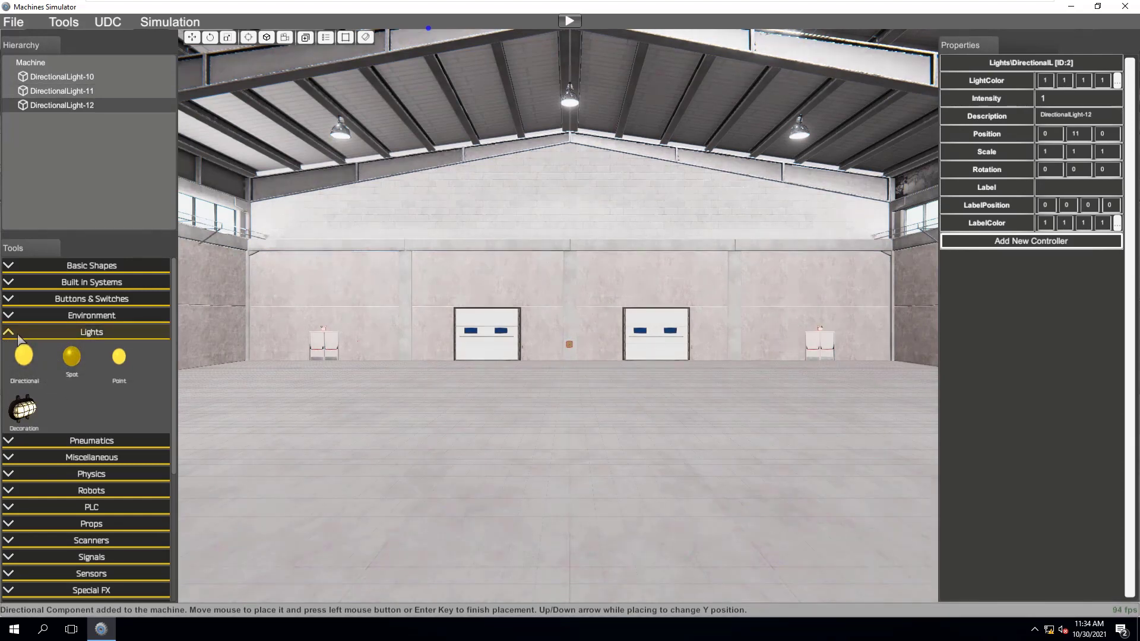
pyautogui.click(17, 336)
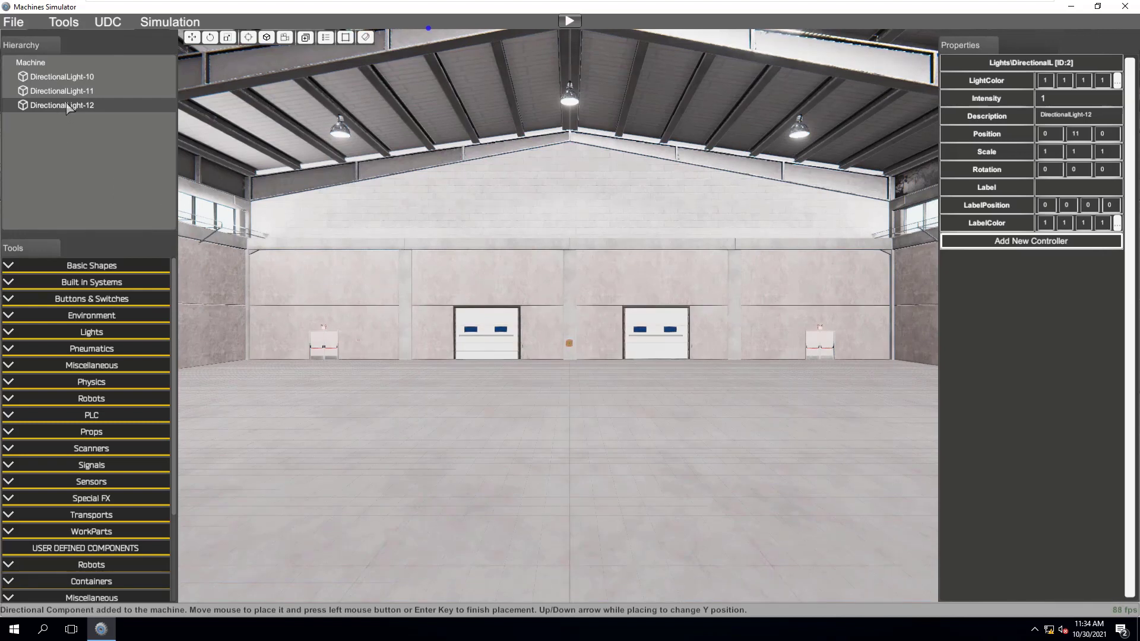
# Step: Delete the third directional light, DirectionalLight-12, from the machine
pyautogui.click(575, 321)
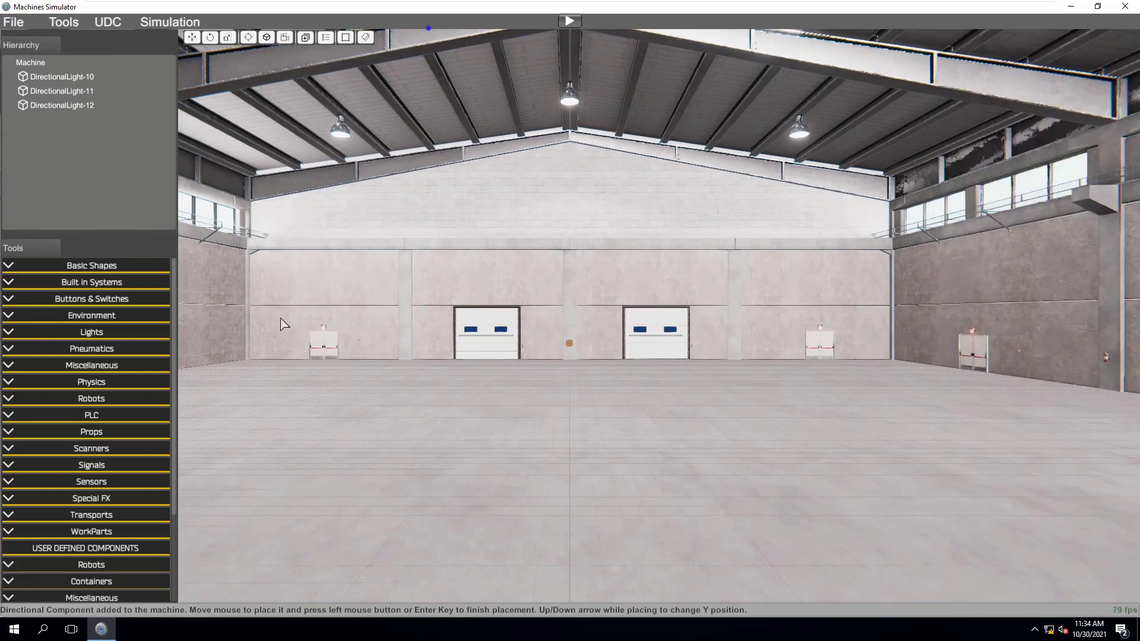
pyautogui.click(65, 105)
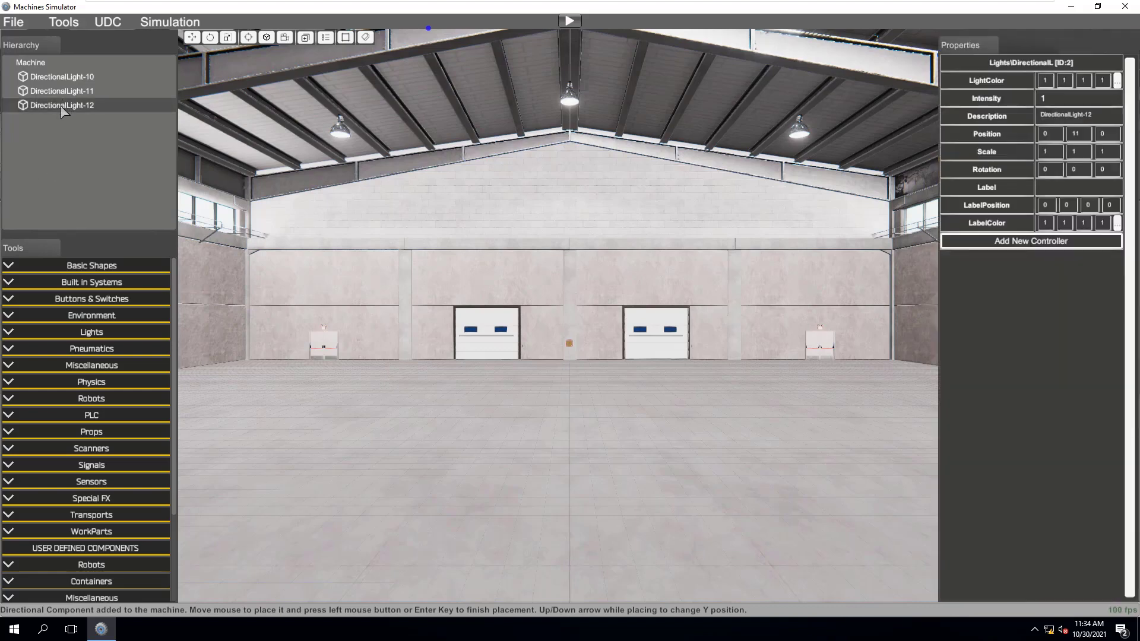
pyautogui.press('Delete')
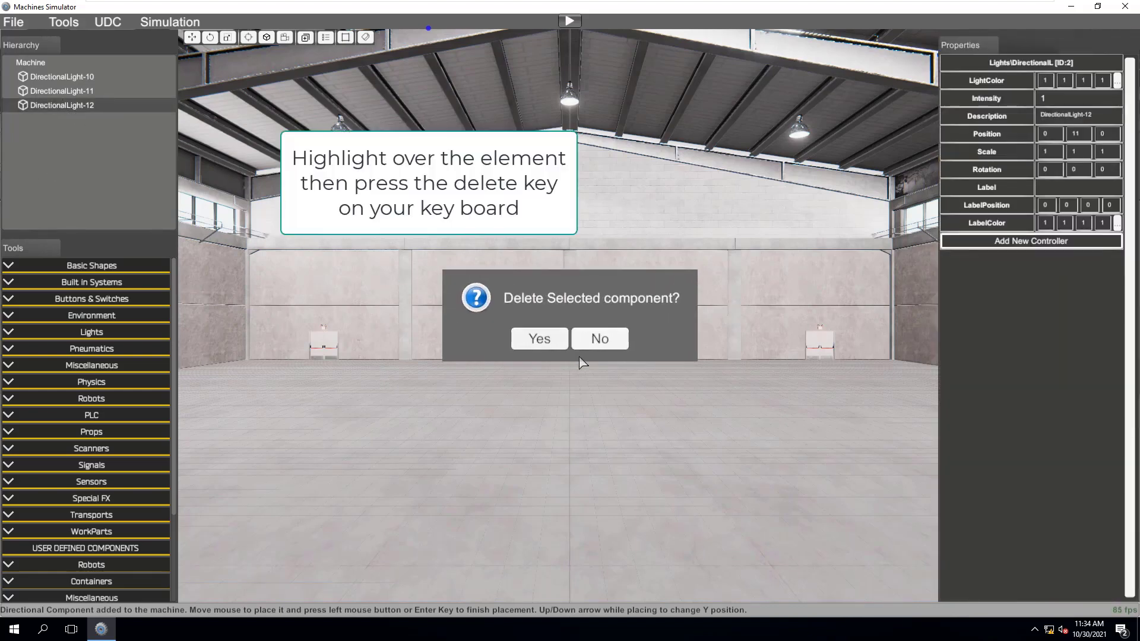
pyautogui.click(537, 337)
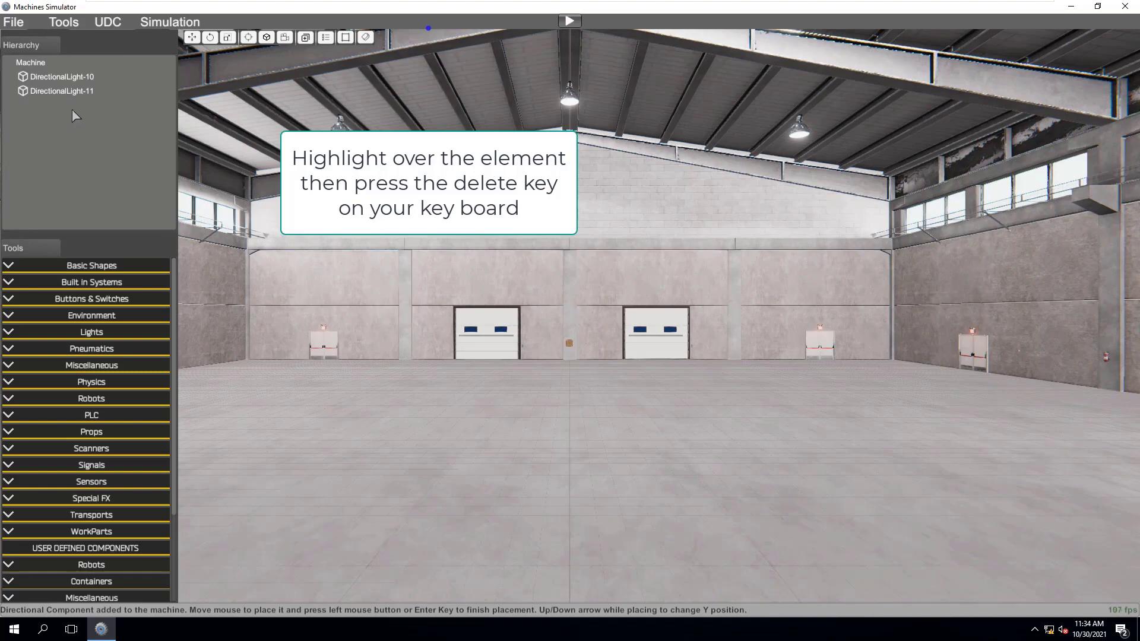
# Step: Delete the two remaining directional lights, DirectionalLight-11 and DirectionalLight-10, from the machine
pyautogui.click(87, 92)
pyautogui.press('Delete')
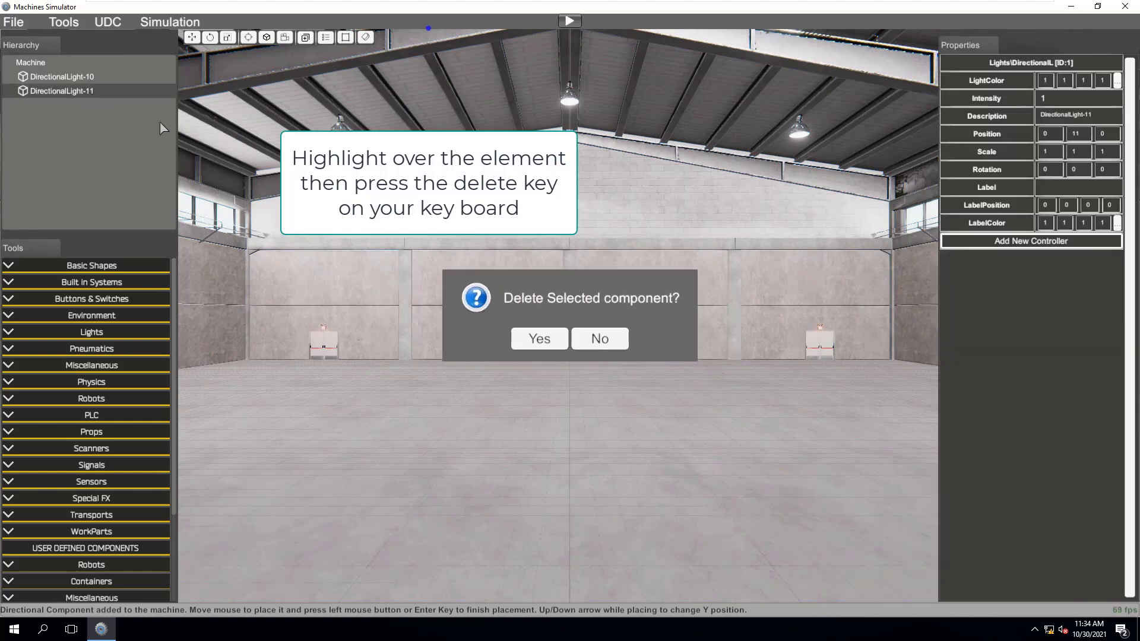
pyautogui.click(550, 341)
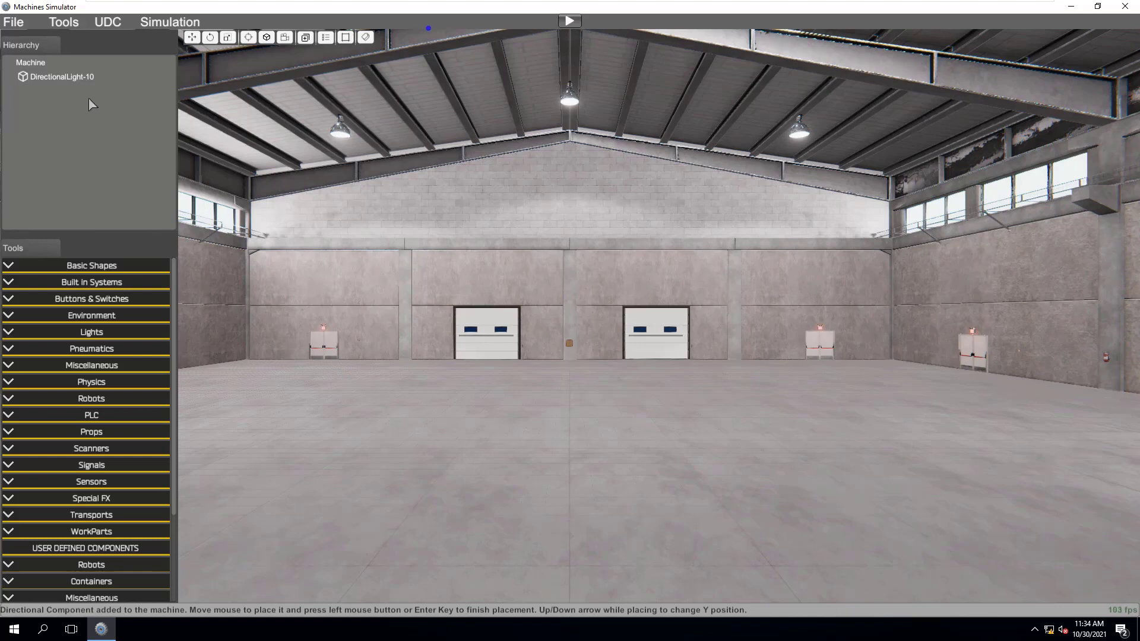
pyautogui.click(90, 80)
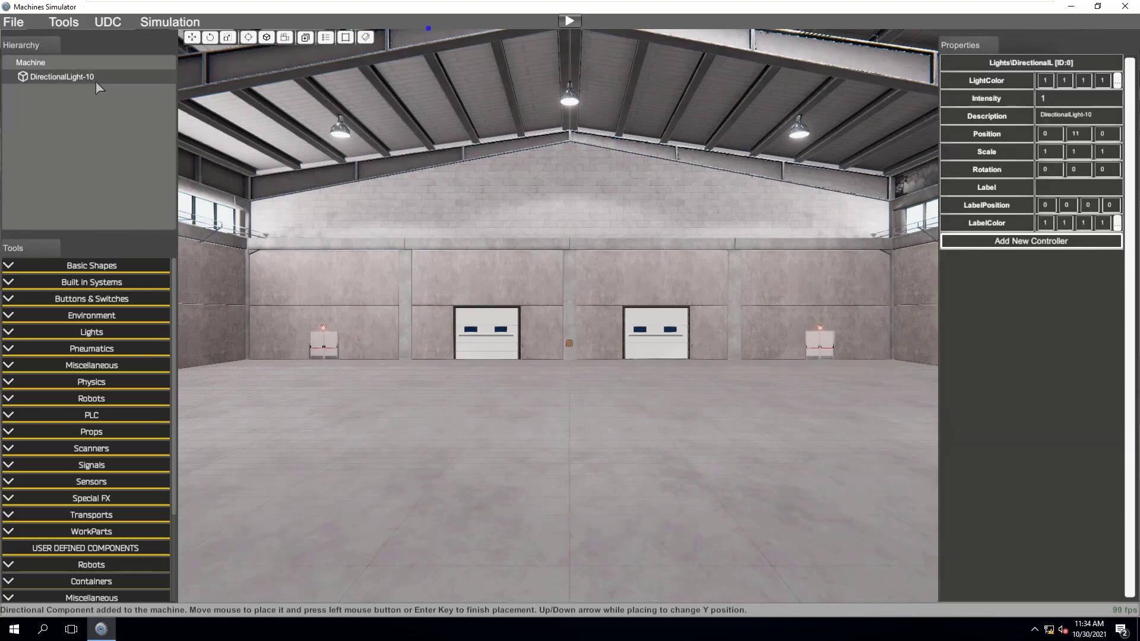
pyautogui.press('Delete')
pyautogui.click(538, 339)
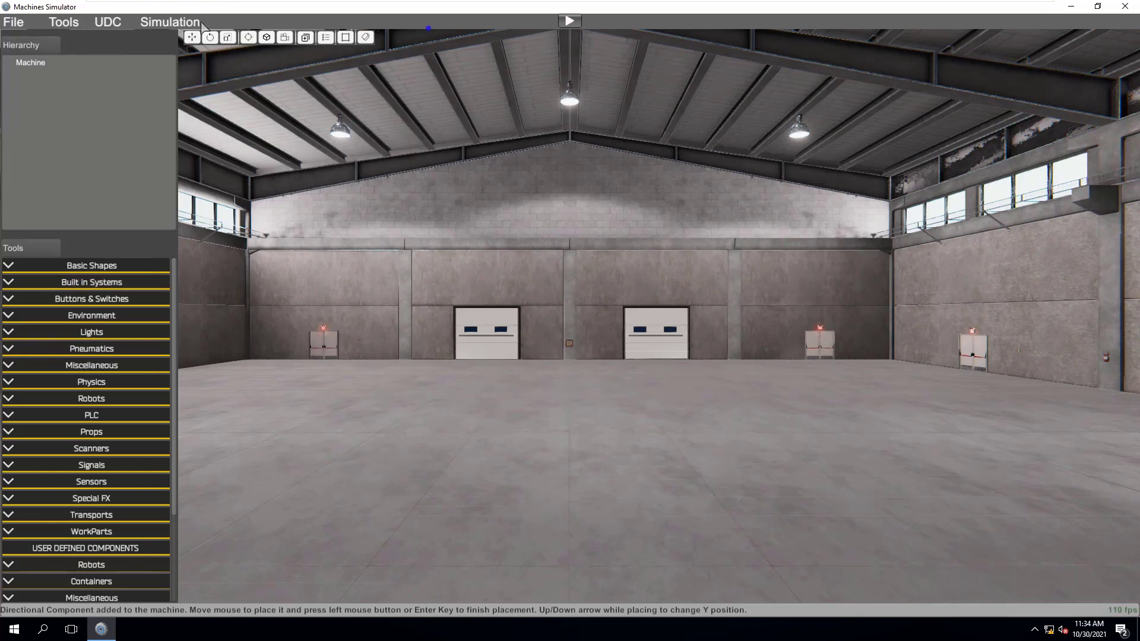
# Step: Switch to VMware Workstation's input preferences and have the mouse optimized for games set to Always
pyautogui.moveTo(193, 5)
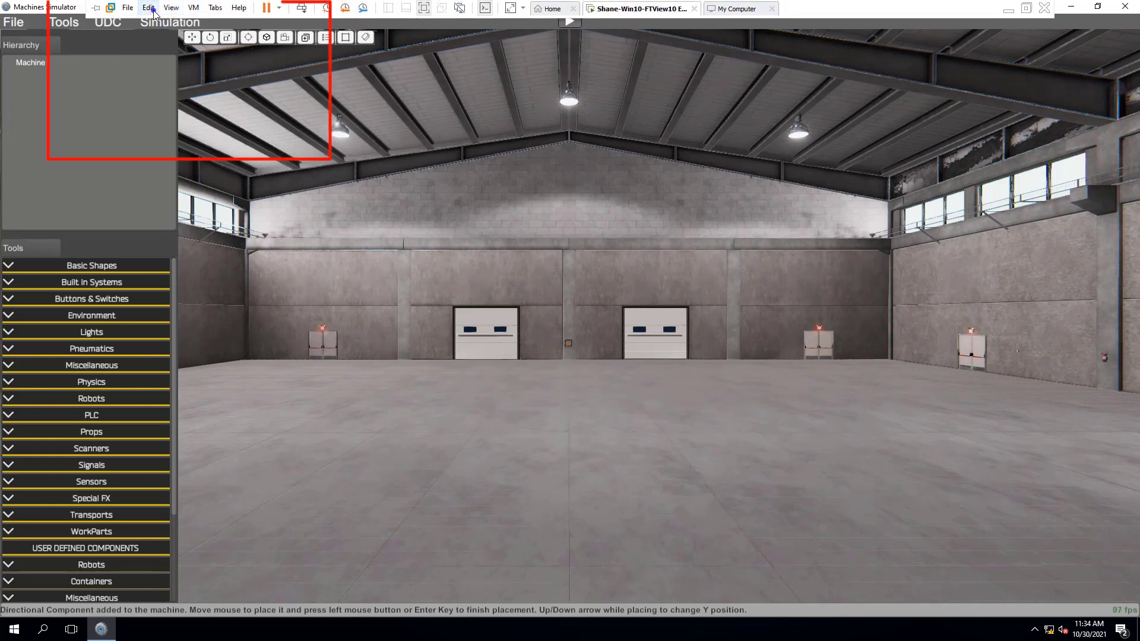
pyautogui.click(152, 9)
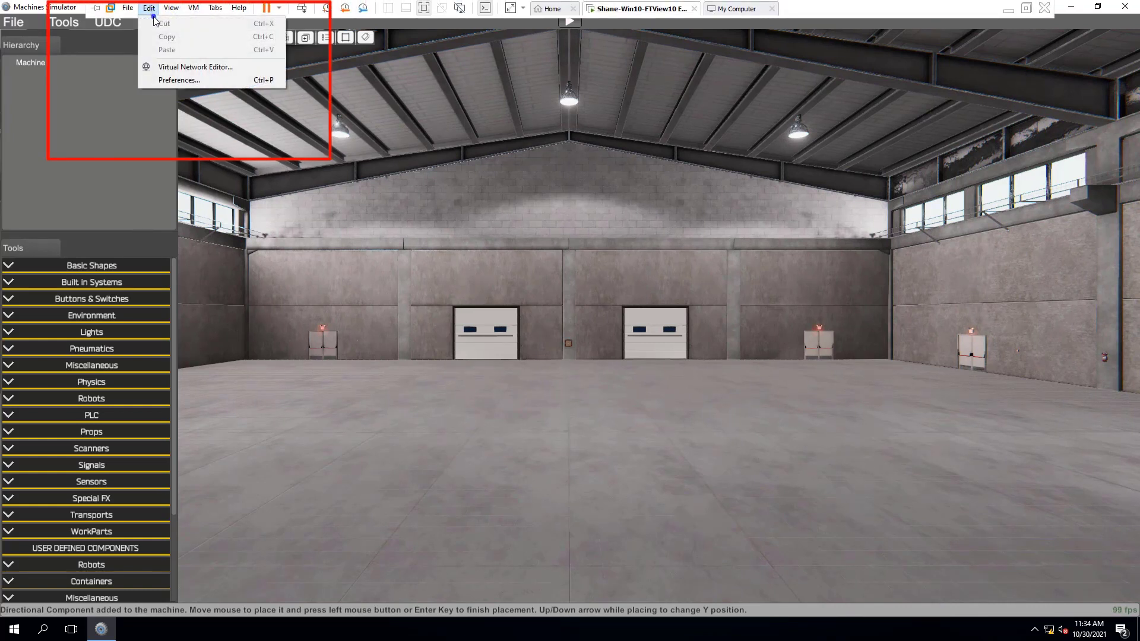
pyautogui.click(164, 79)
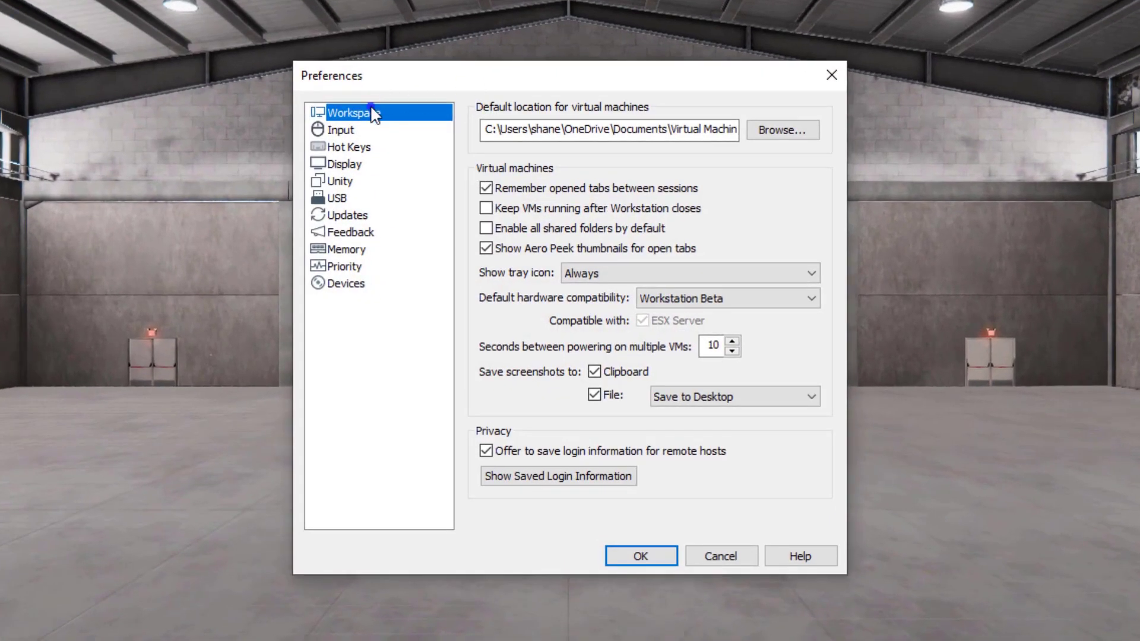
pyautogui.click(337, 131)
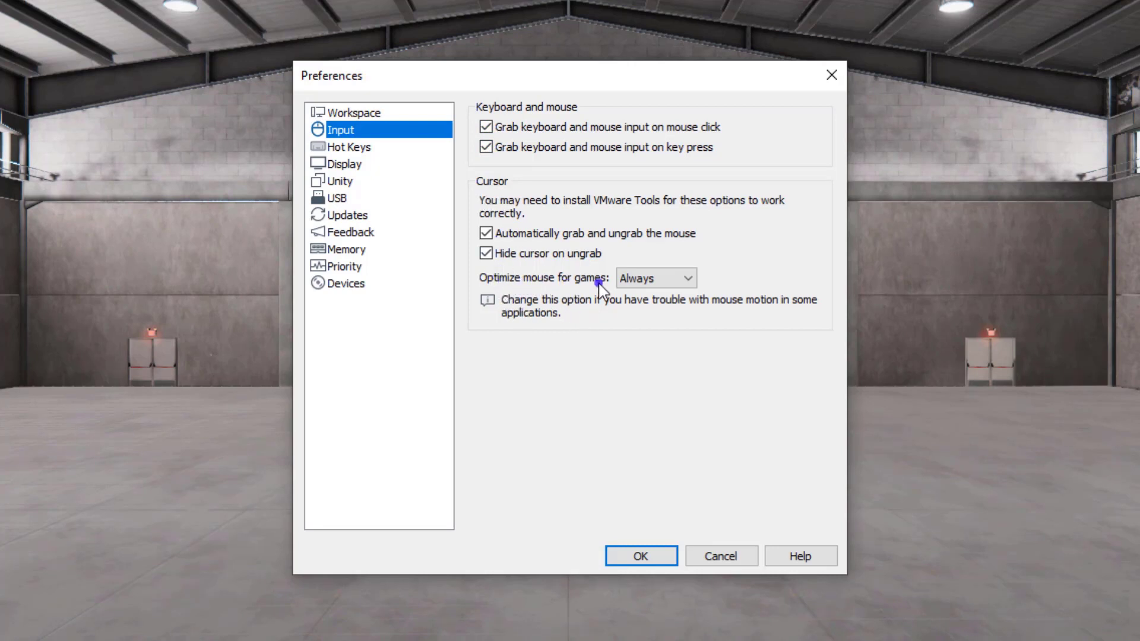
pyautogui.click(669, 279)
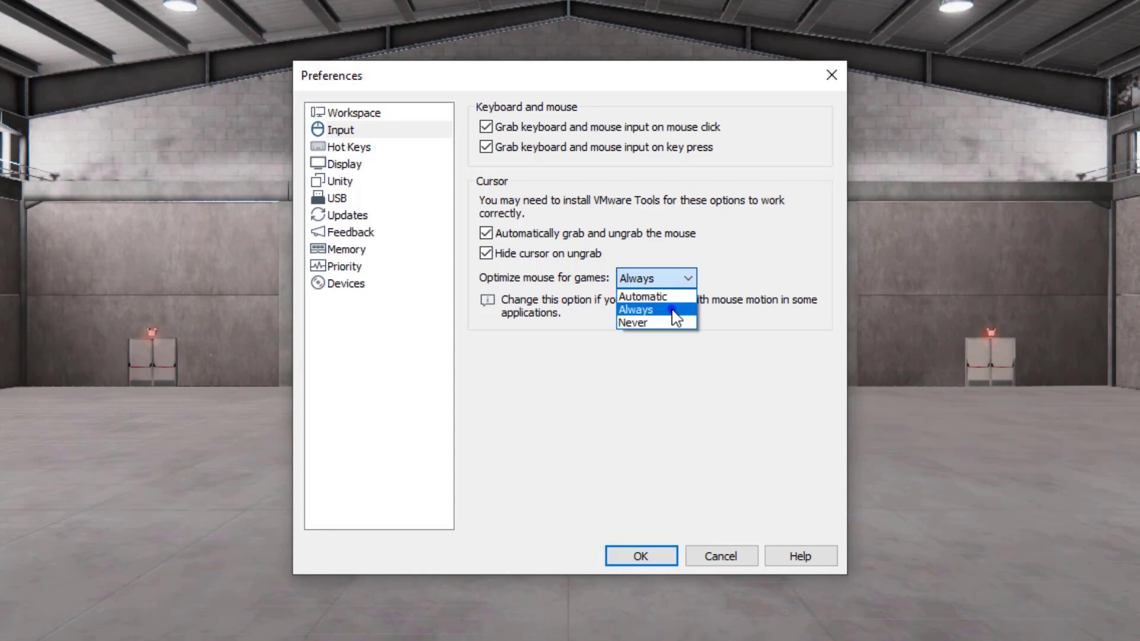
pyautogui.click(769, 294)
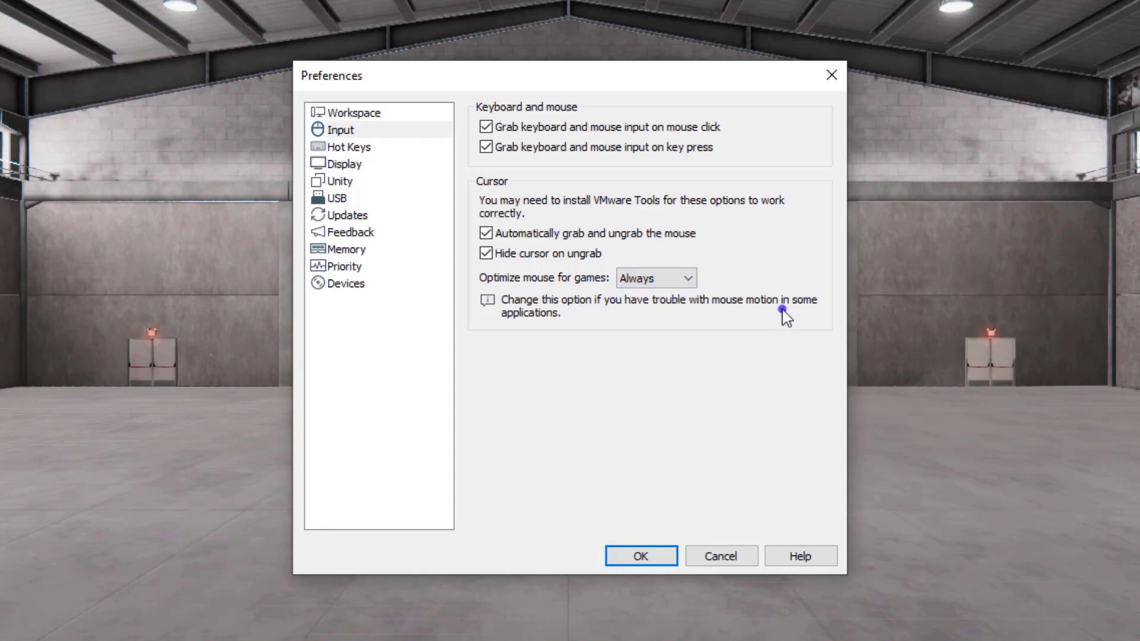
pyautogui.click(662, 559)
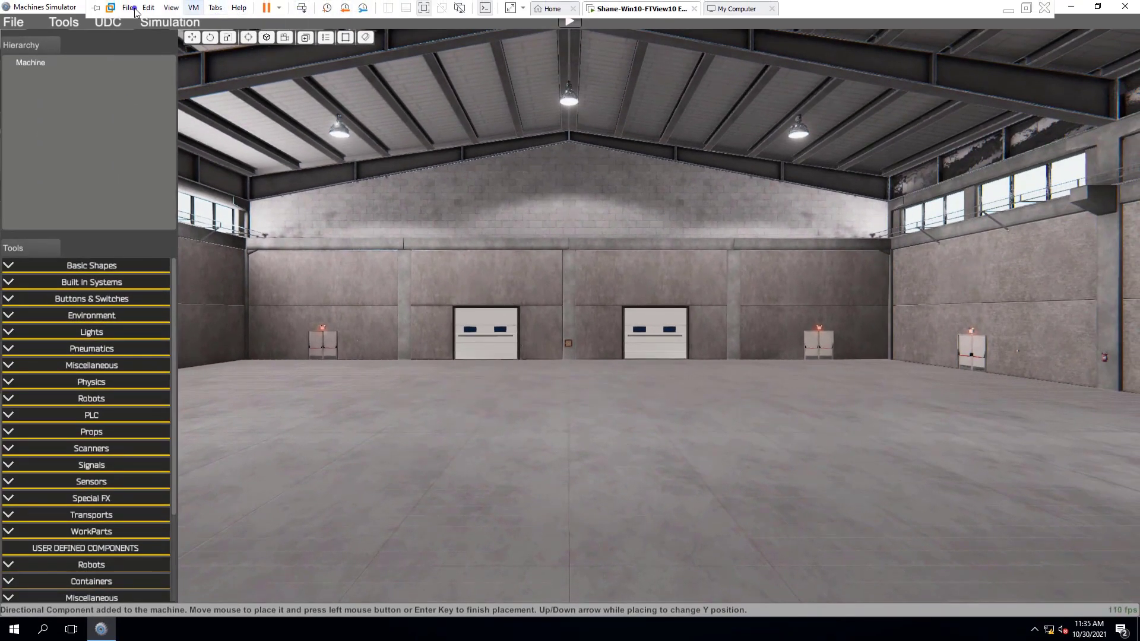
# Step: View the virtual machine library on VMware Workstation's home page, returning to the running EasyPLC virtual machine
pyautogui.click(555, 9)
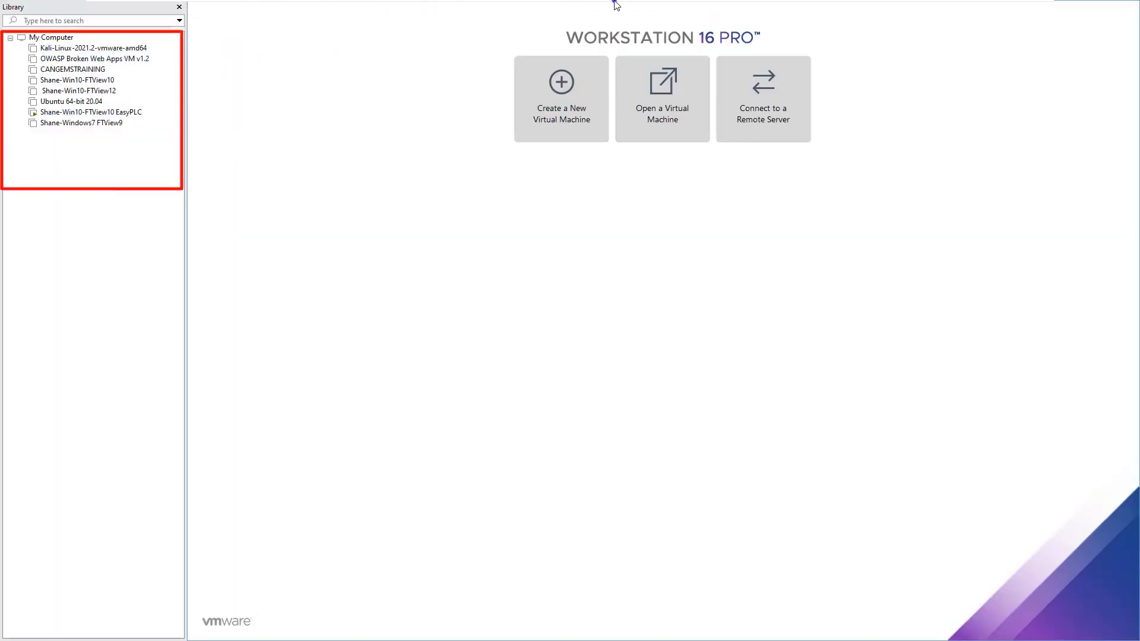
pyautogui.click(615, 8)
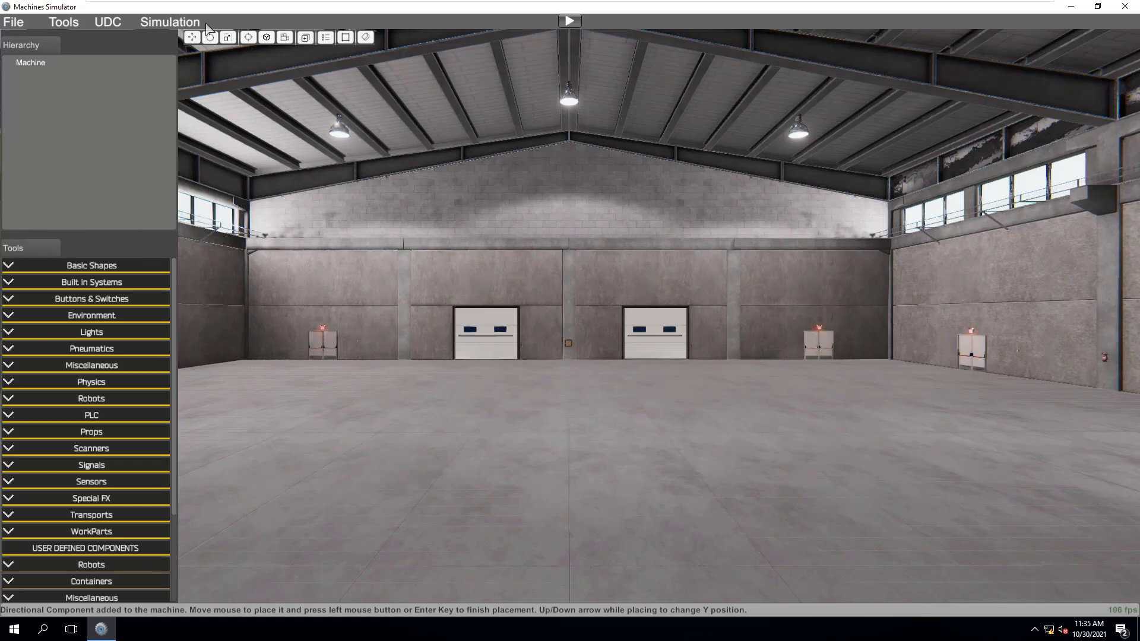
# Step: Look around the empty factory hall by moving the camera forward, backward, sideways and vertically
pyautogui.press('w')
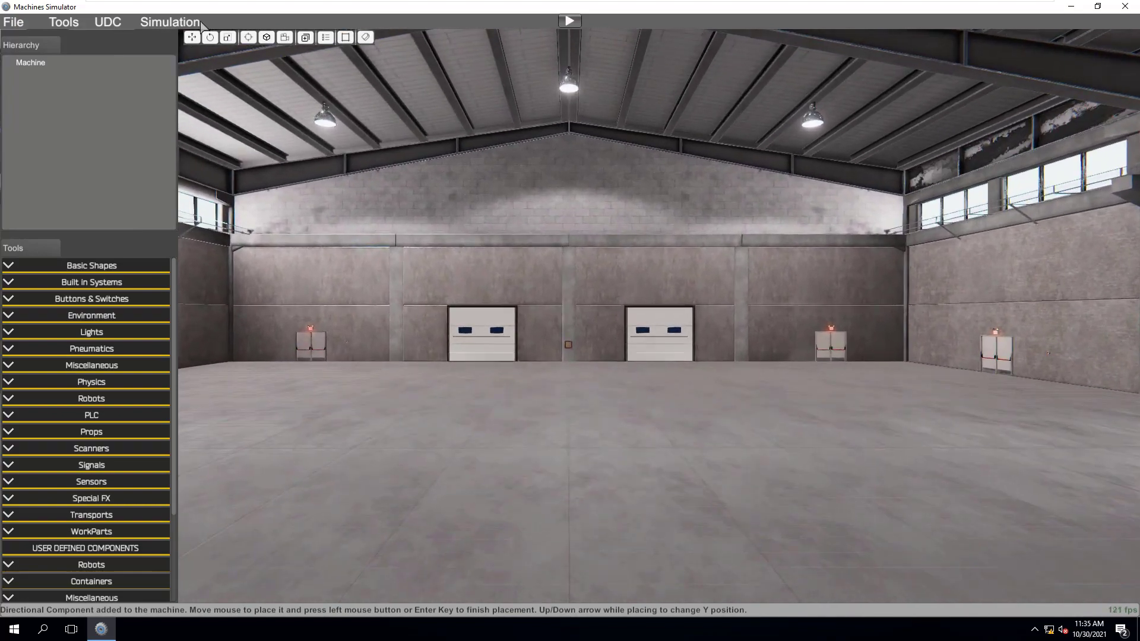
pyautogui.press('s')
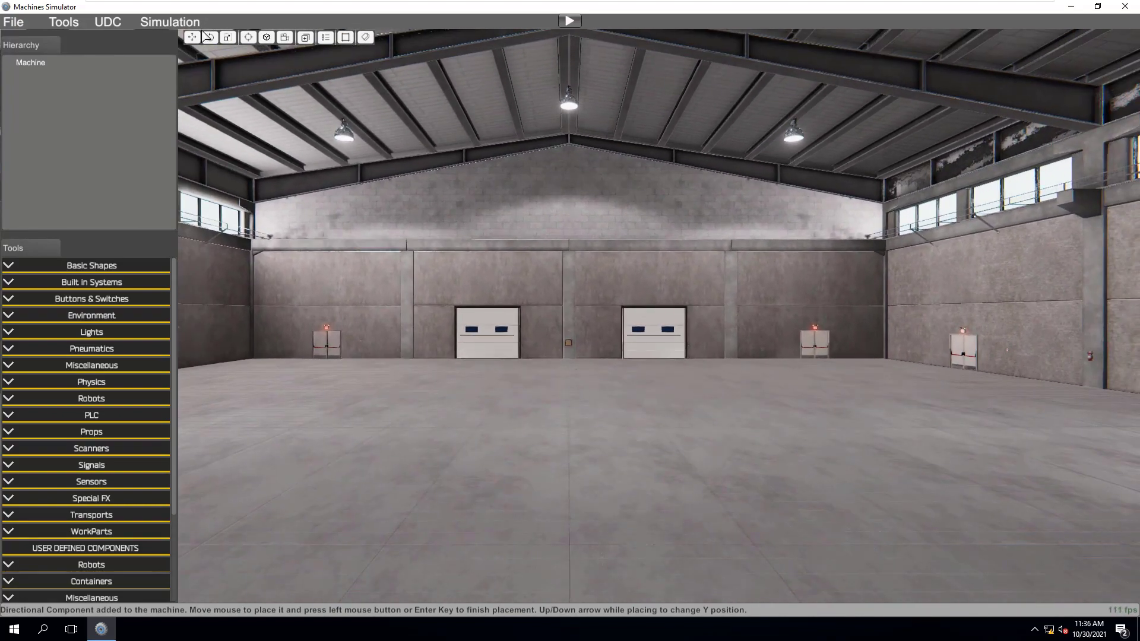
pyautogui.press('a')
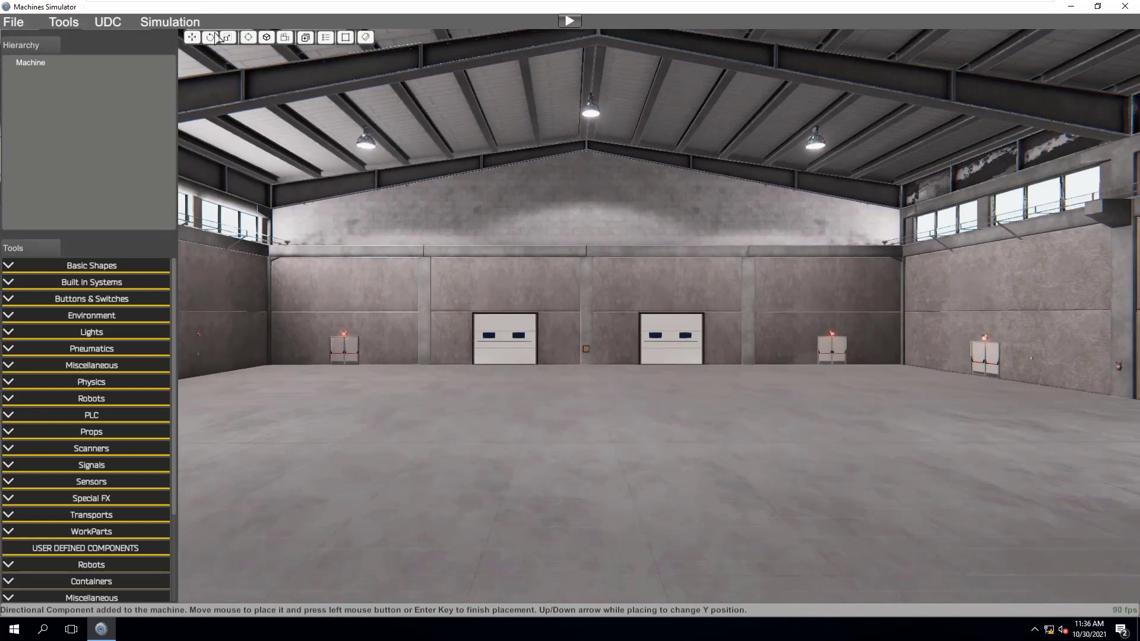
pyautogui.press('d')
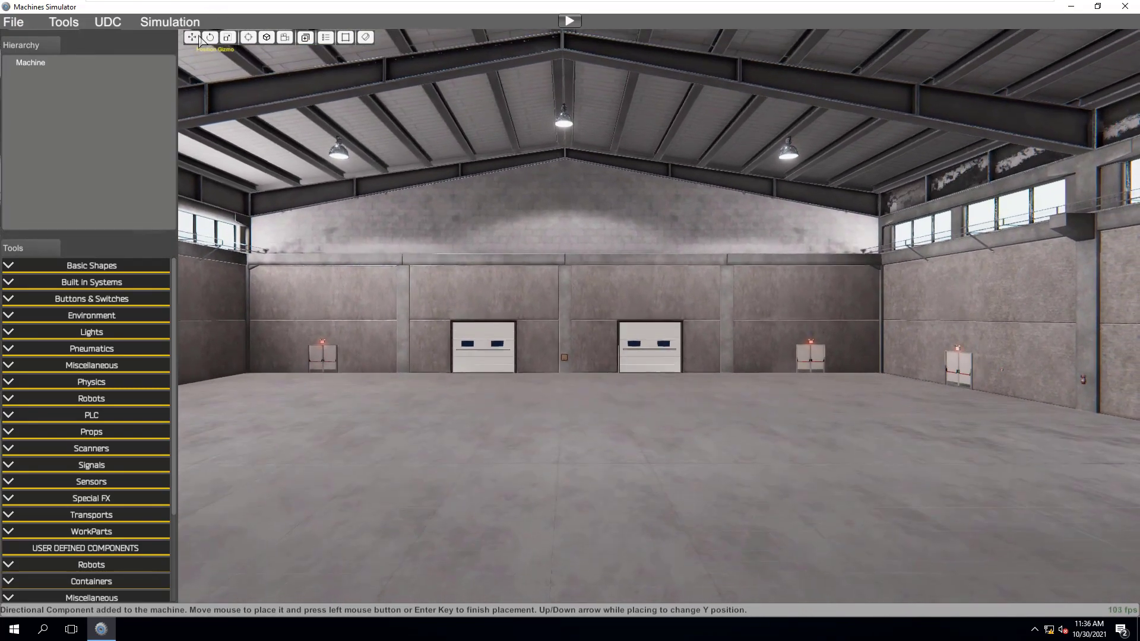
pyautogui.press('q')
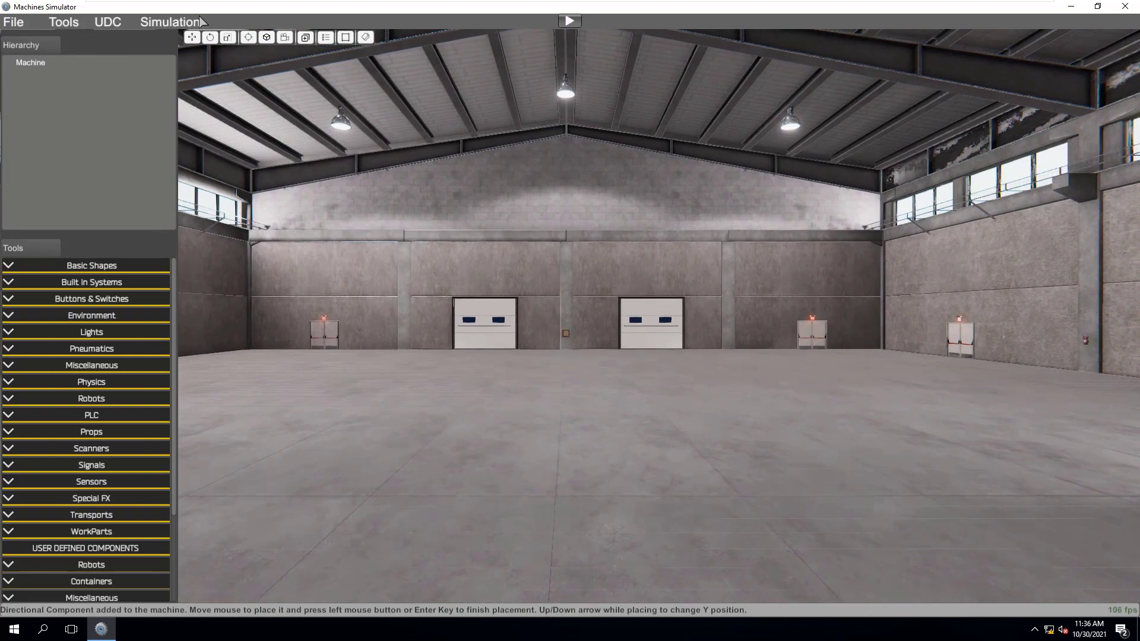
pyautogui.press('a')
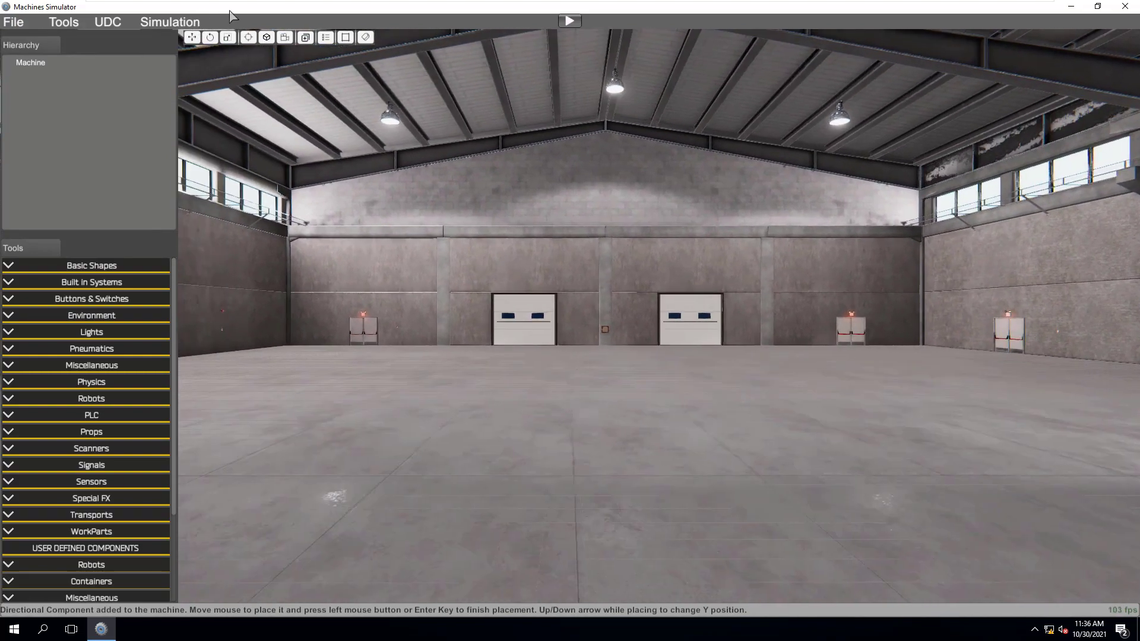
pyautogui.press('d')
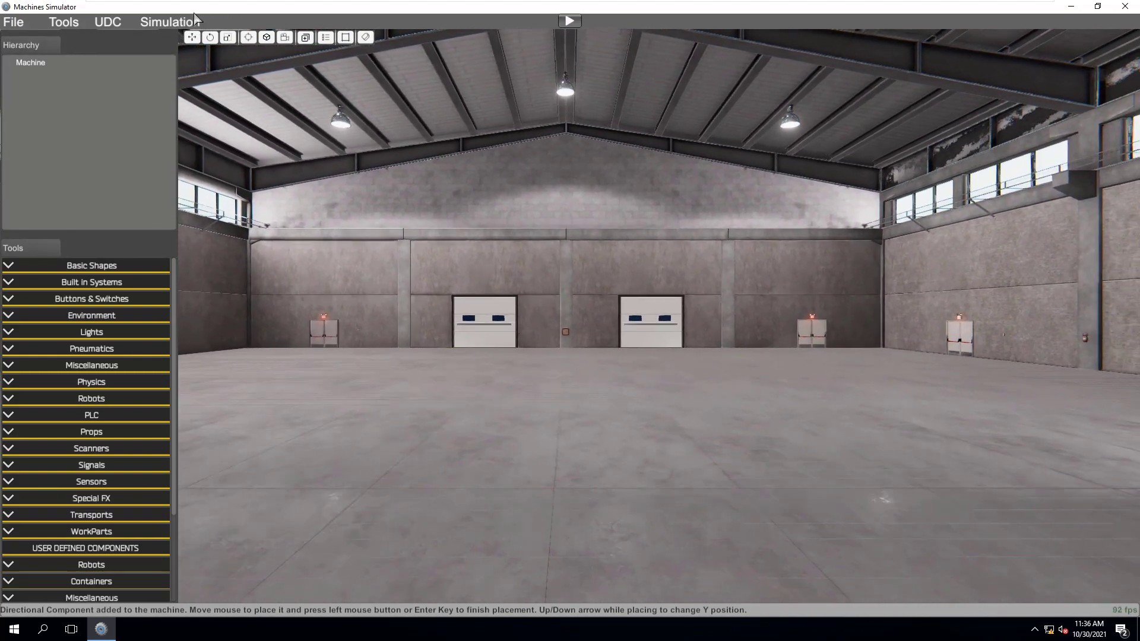
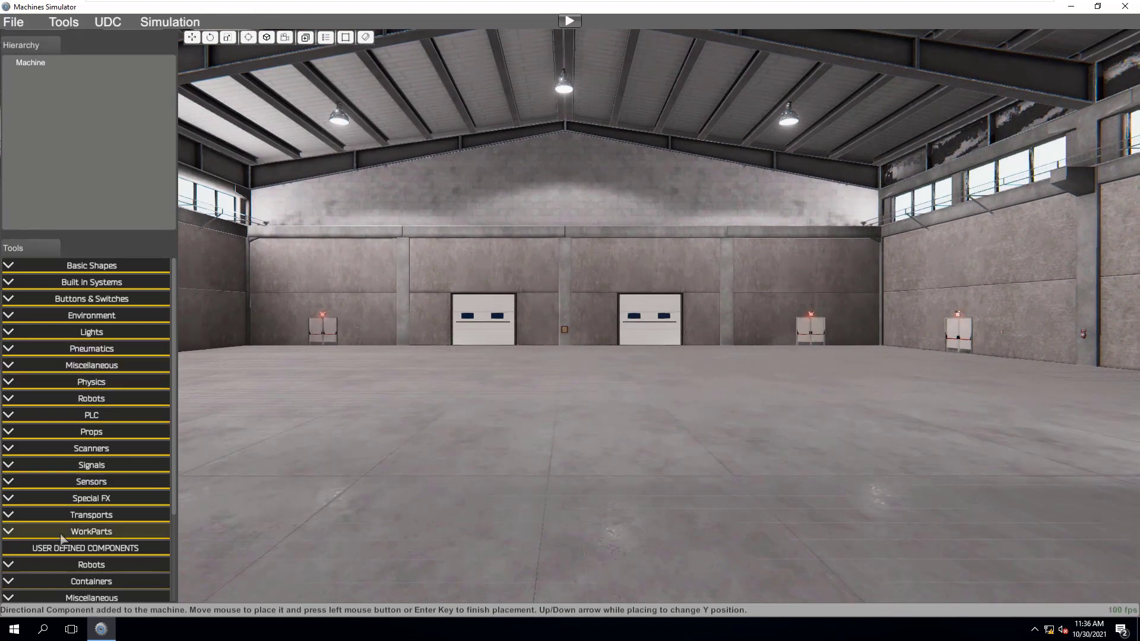
# Step: Add a Liquid Tank from the Built in Systems components to the machine
pyautogui.click(9, 484)
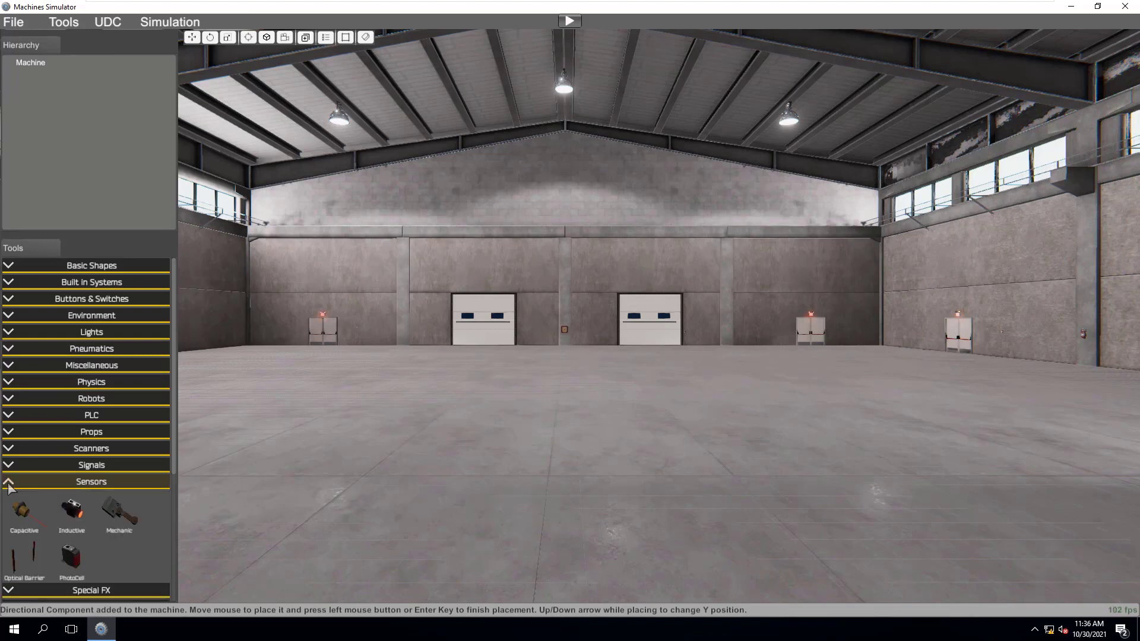
pyautogui.click(10, 484)
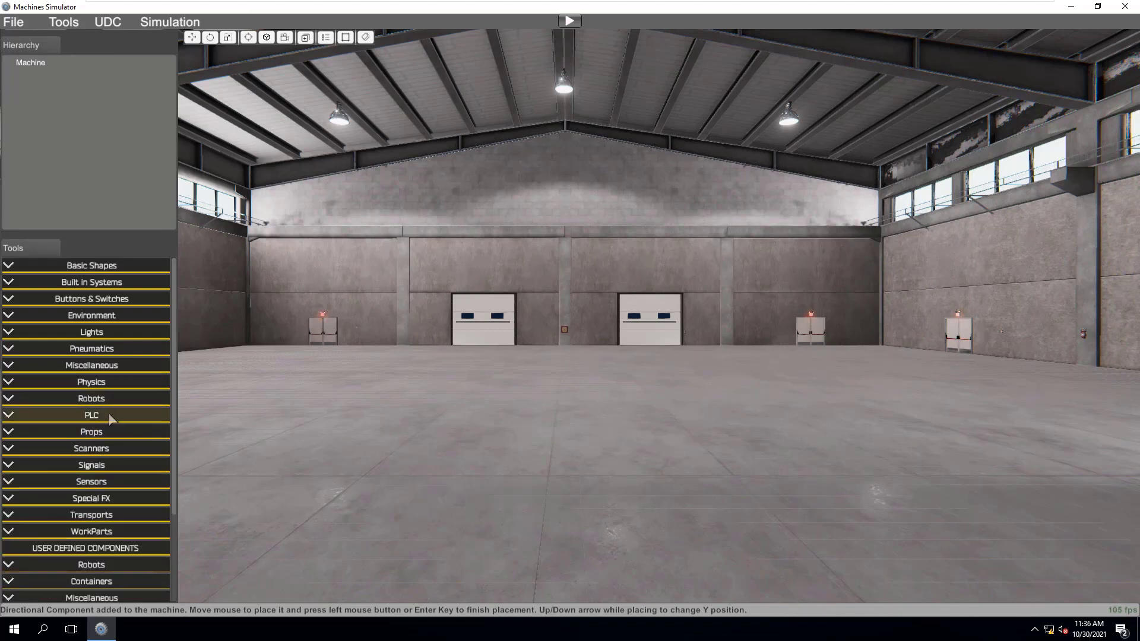
pyautogui.click(89, 282)
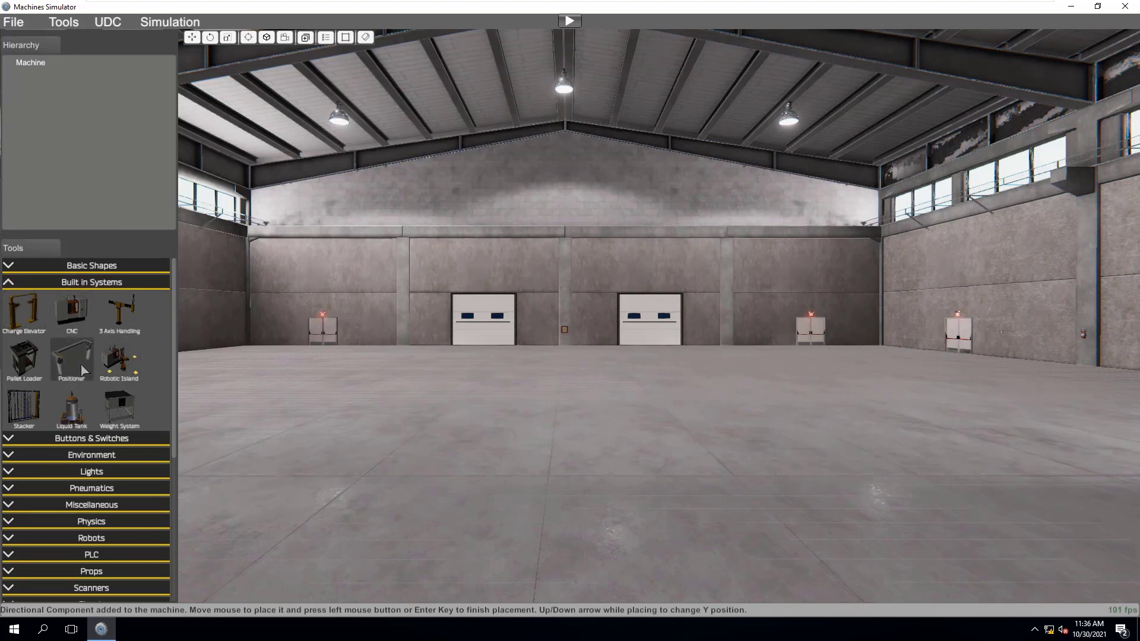
pyautogui.click(73, 418)
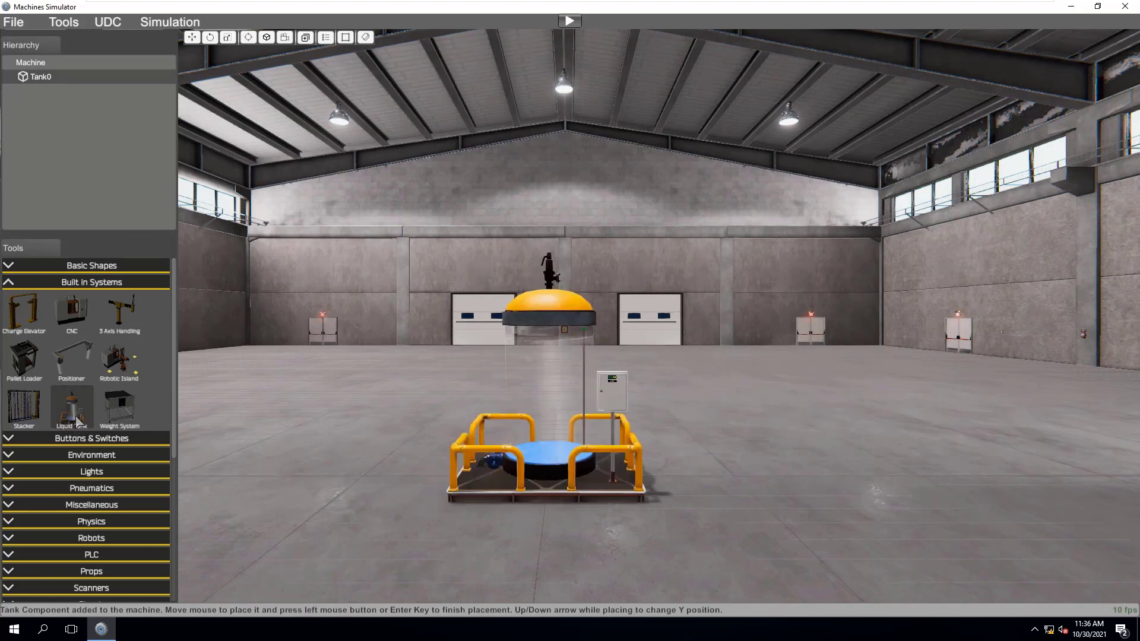
pyautogui.click(76, 419)
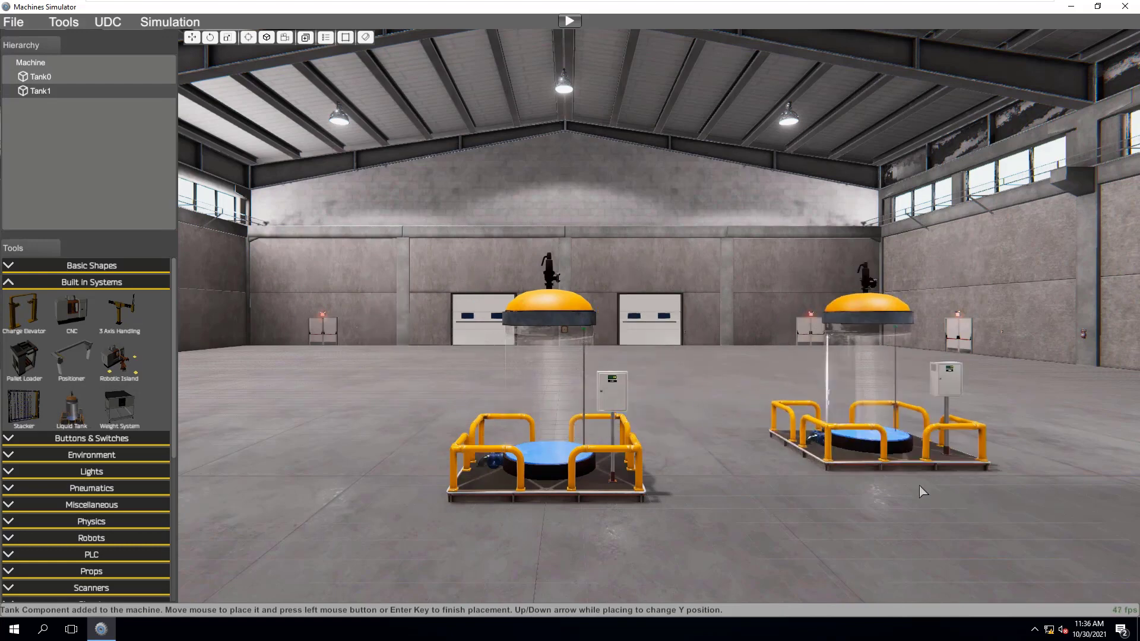
pyautogui.click(844, 505)
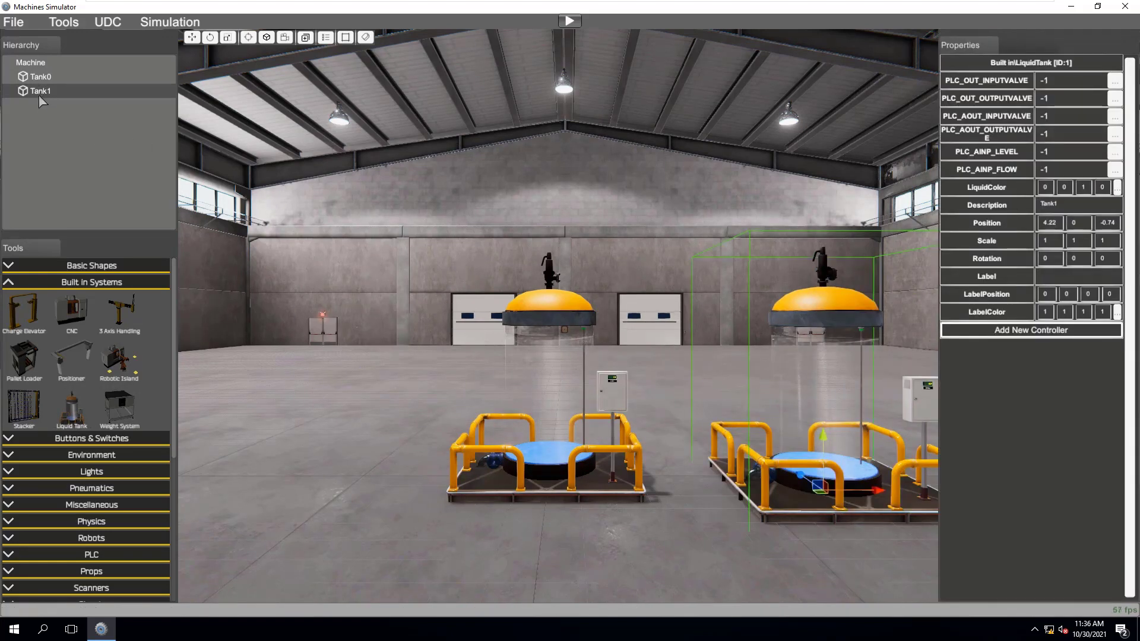
pyautogui.press('Delete')
pyautogui.click(550, 340)
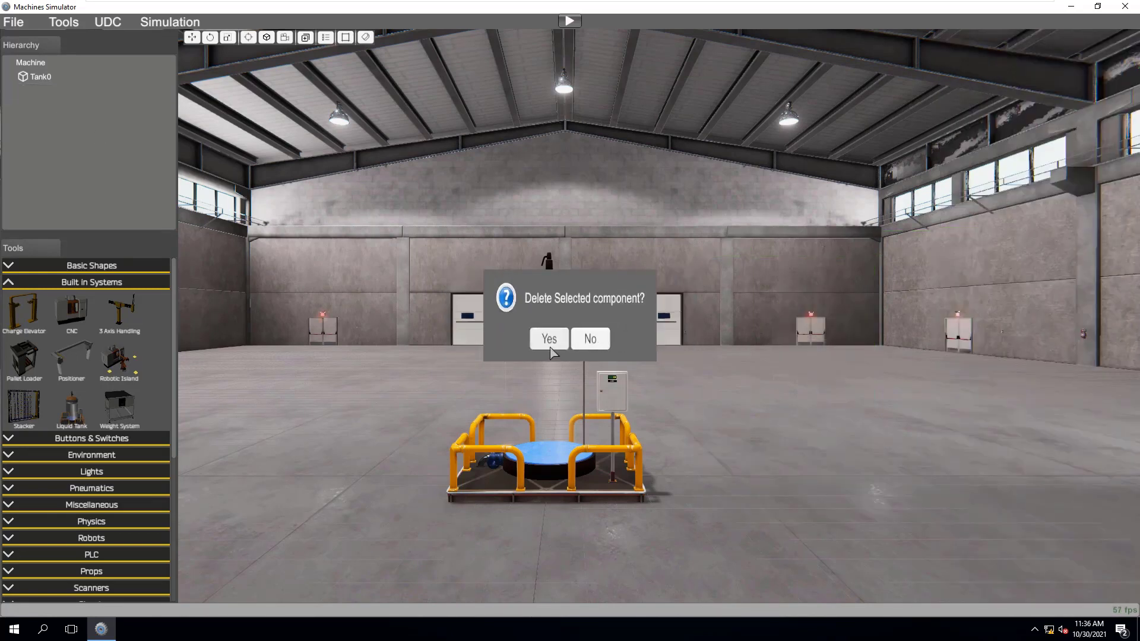
# Step: Move the liquid tank slightly along its horizontal and vertical axes to about X 0.25, Y 0.06, and deselect it
pyautogui.click(561, 461)
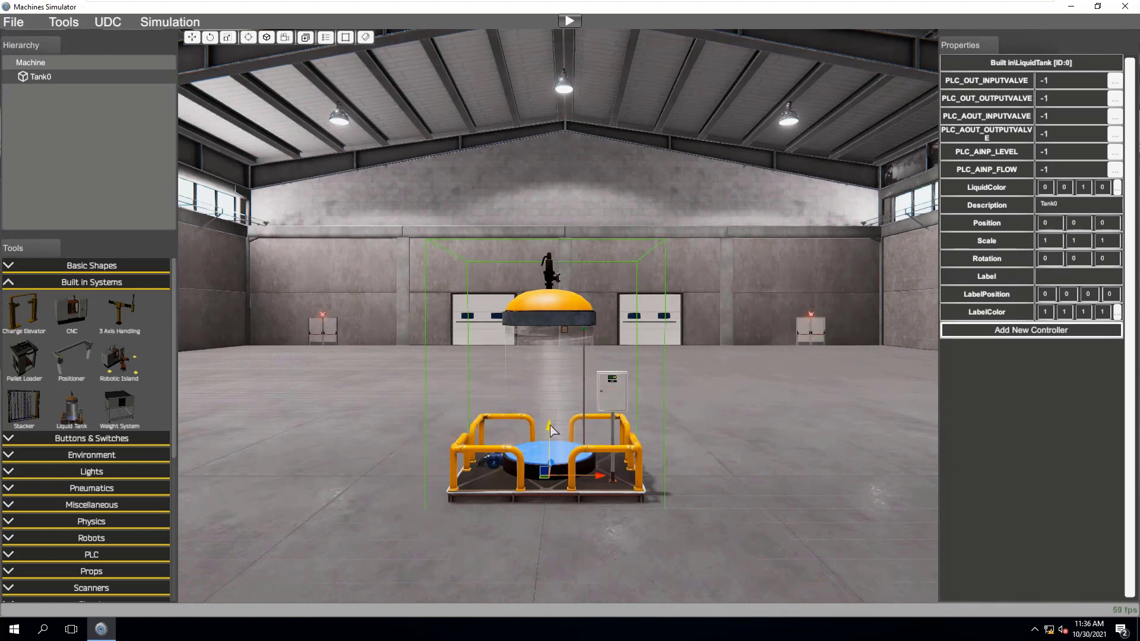
pyautogui.moveTo(550, 429); pyautogui.dragTo(554, 398)
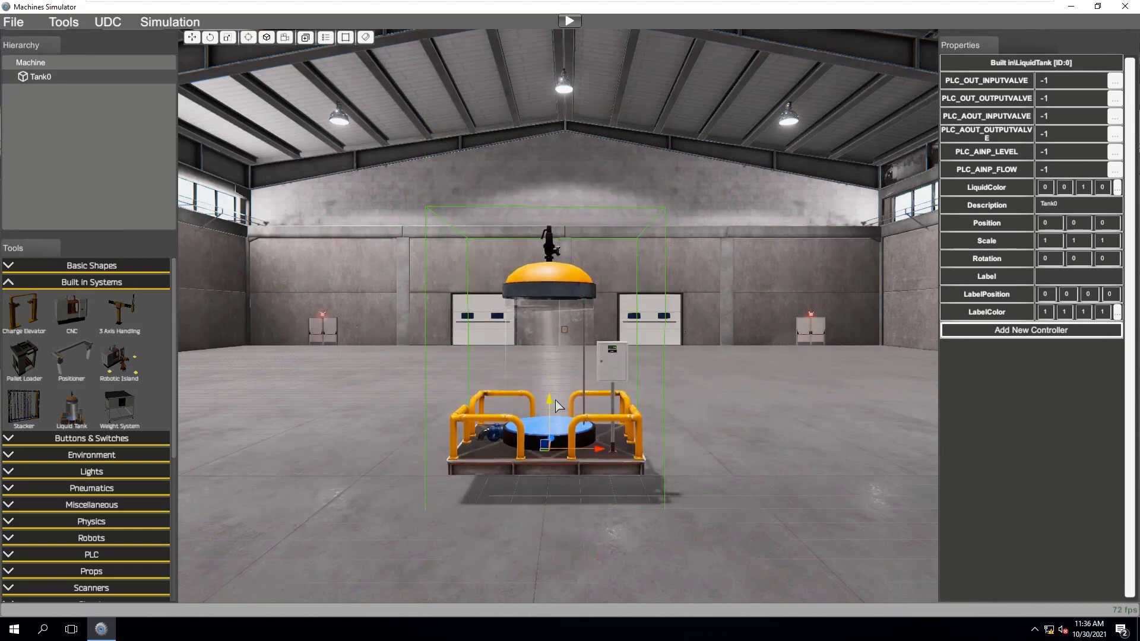
pyautogui.moveTo(598, 452); pyautogui.dragTo(572, 449)
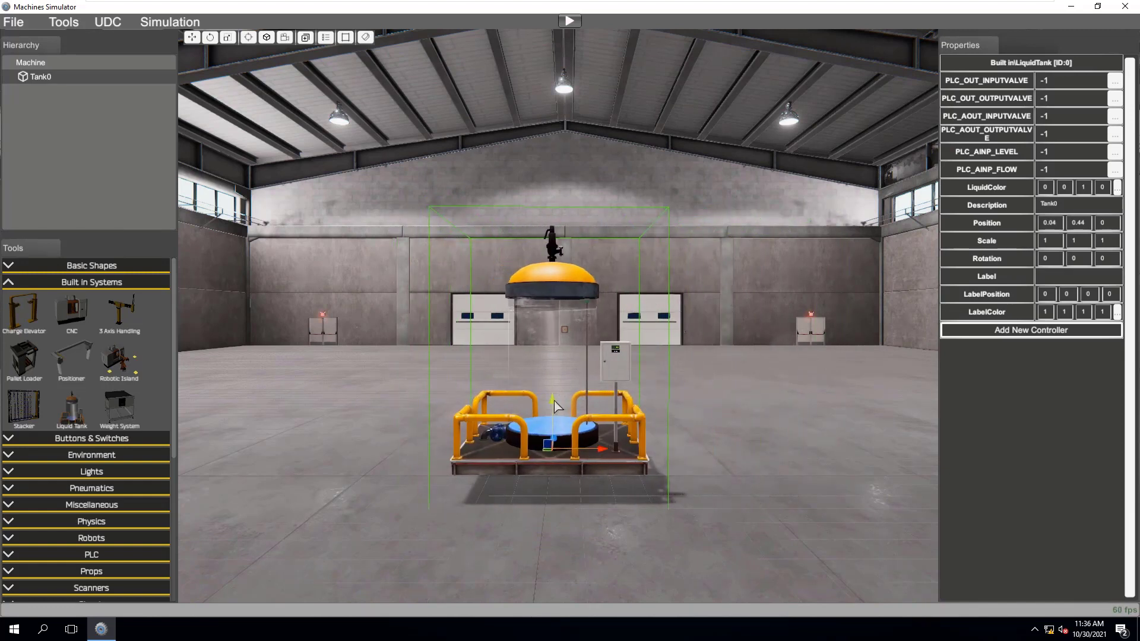
pyautogui.moveTo(557, 405)
pyautogui.mouseDown()
pyautogui.moveTo(556, 394)
pyautogui.moveTo(557, 428)
pyautogui.mouseUp()
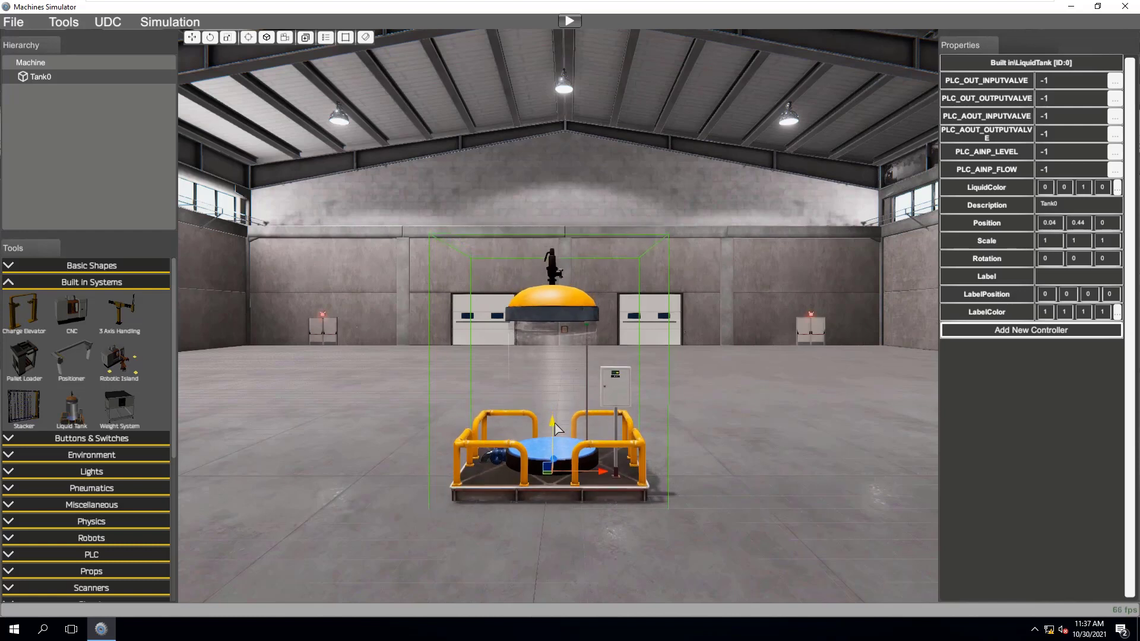
pyautogui.moveTo(606, 479); pyautogui.dragTo(619, 480)
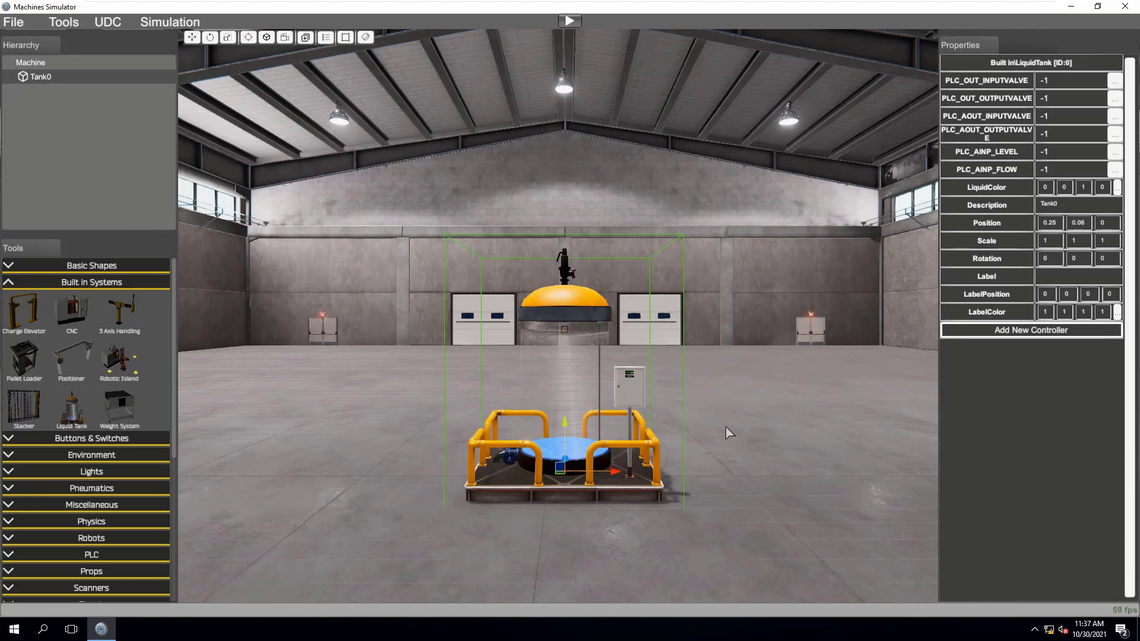
pyautogui.scroll(3, 732, 422)
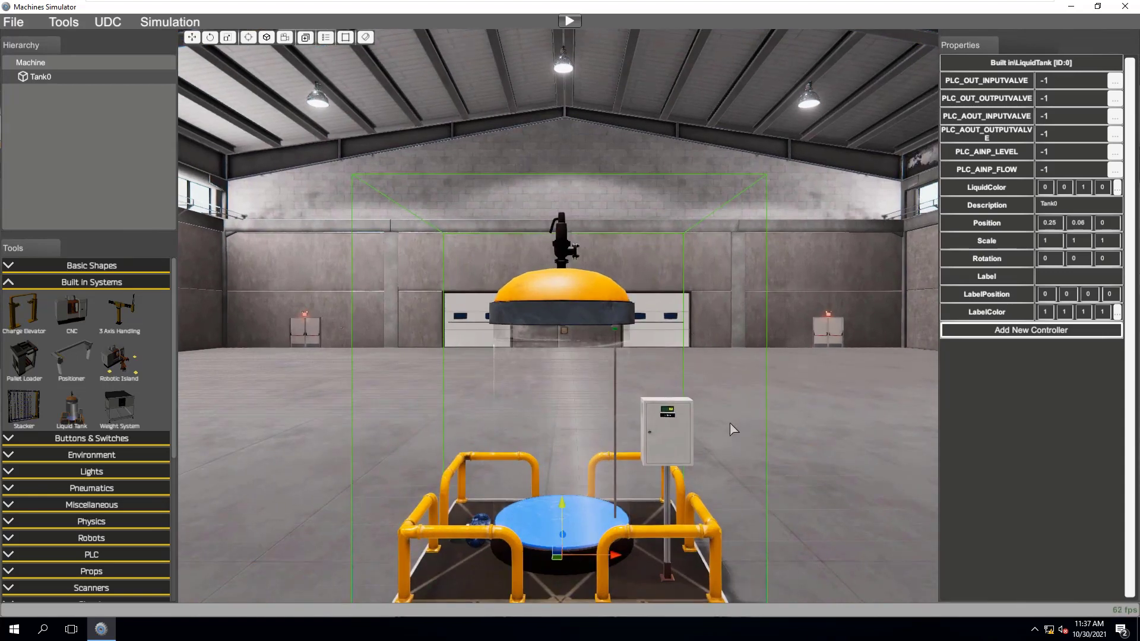
pyautogui.click(671, 441)
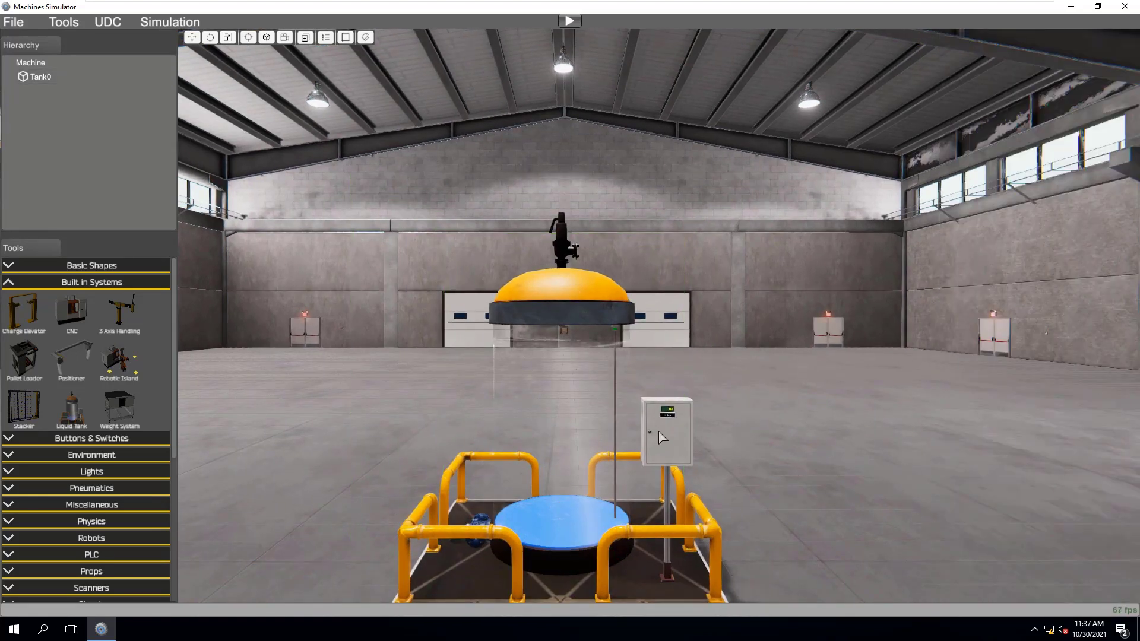
# Step: Examine the placed liquid tank and its control cabinet from several distances and heights
pyautogui.scroll(3, 675, 439)
pyautogui.scroll(-3, 674, 438)
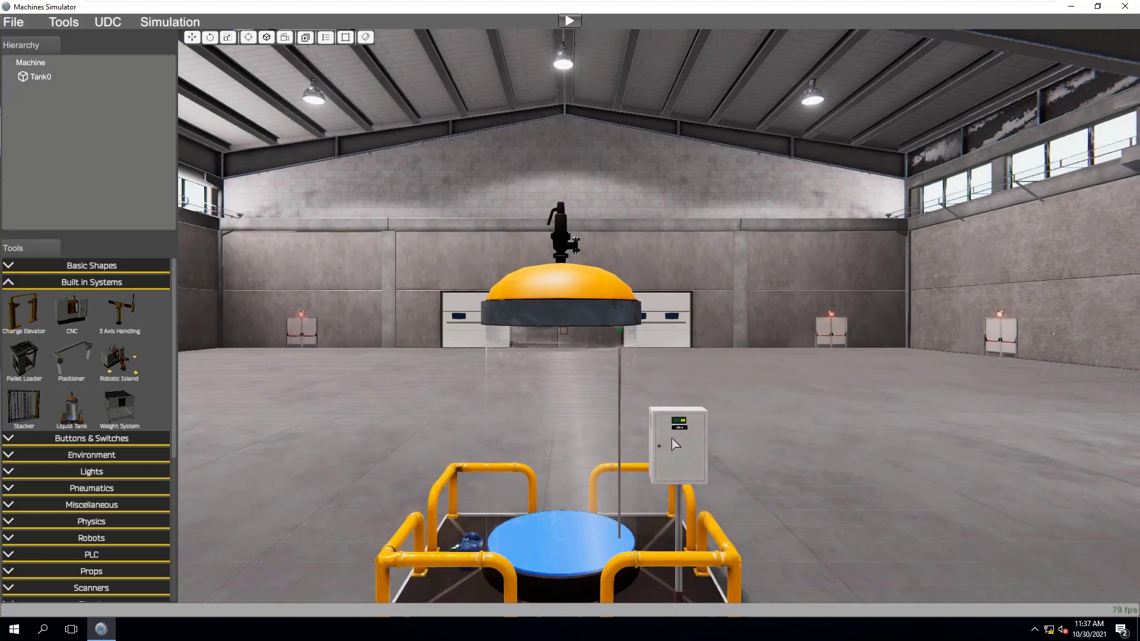
pyautogui.scroll(1, 677, 442)
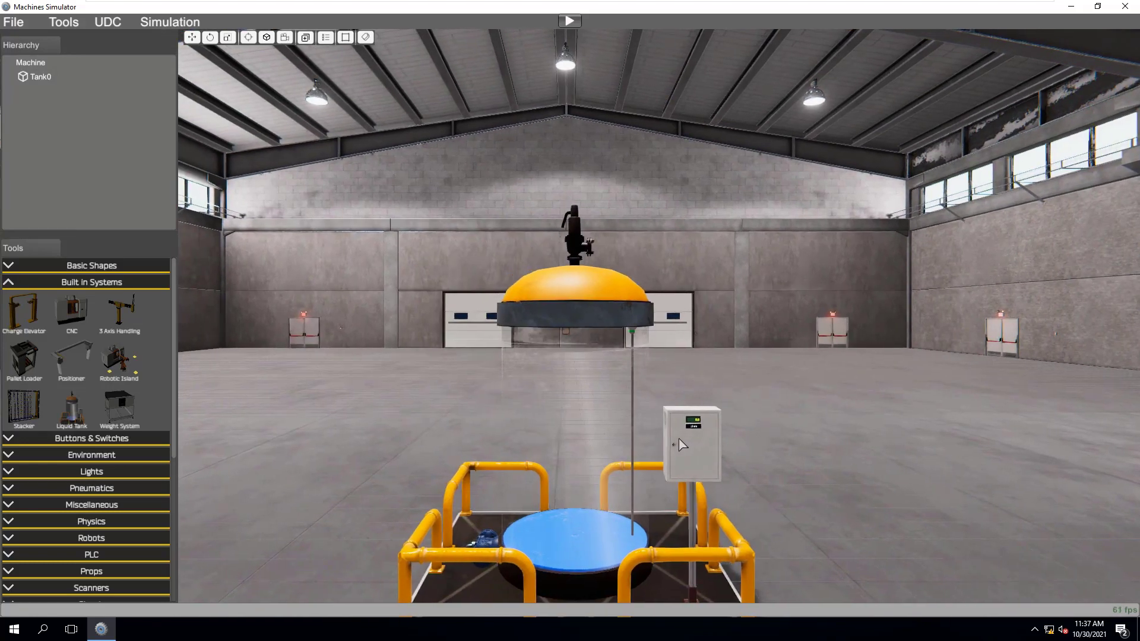
pyautogui.scroll(-3, 681, 445)
pyautogui.scroll(-3, 682, 430)
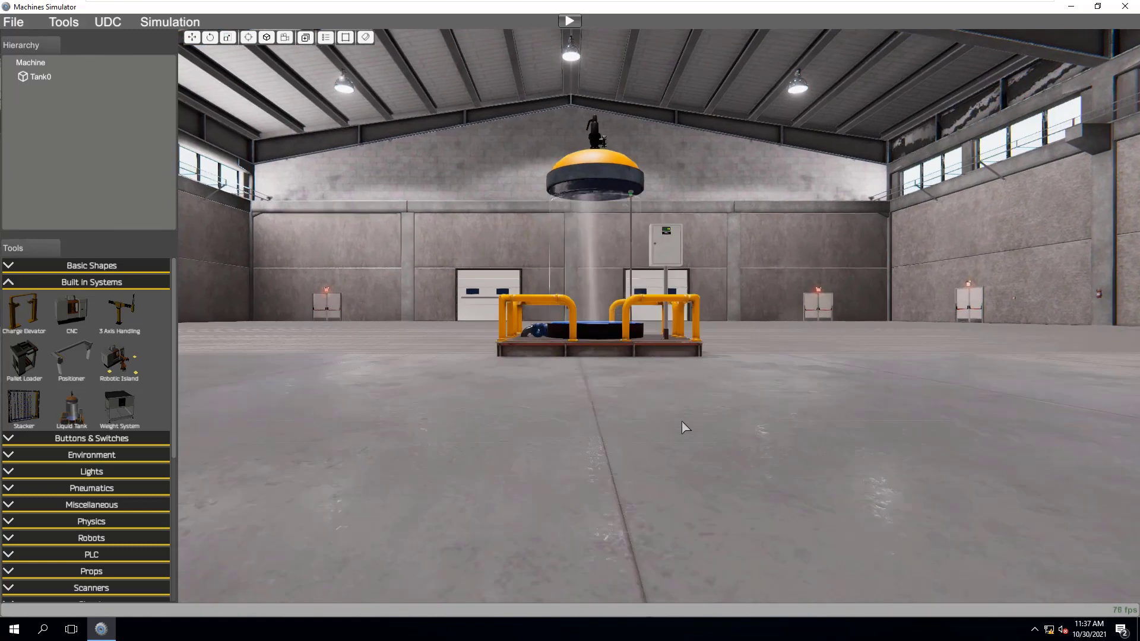
pyautogui.moveTo(683, 423); pyautogui.dragTo(668, 429, button='middle')
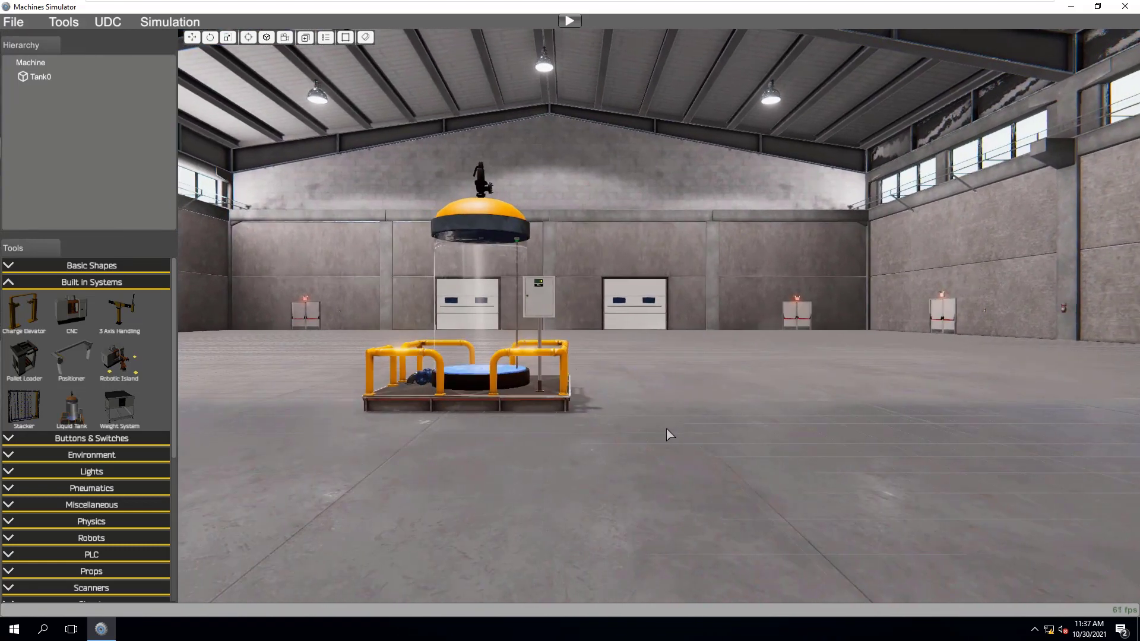
pyautogui.scroll(5, 667, 429)
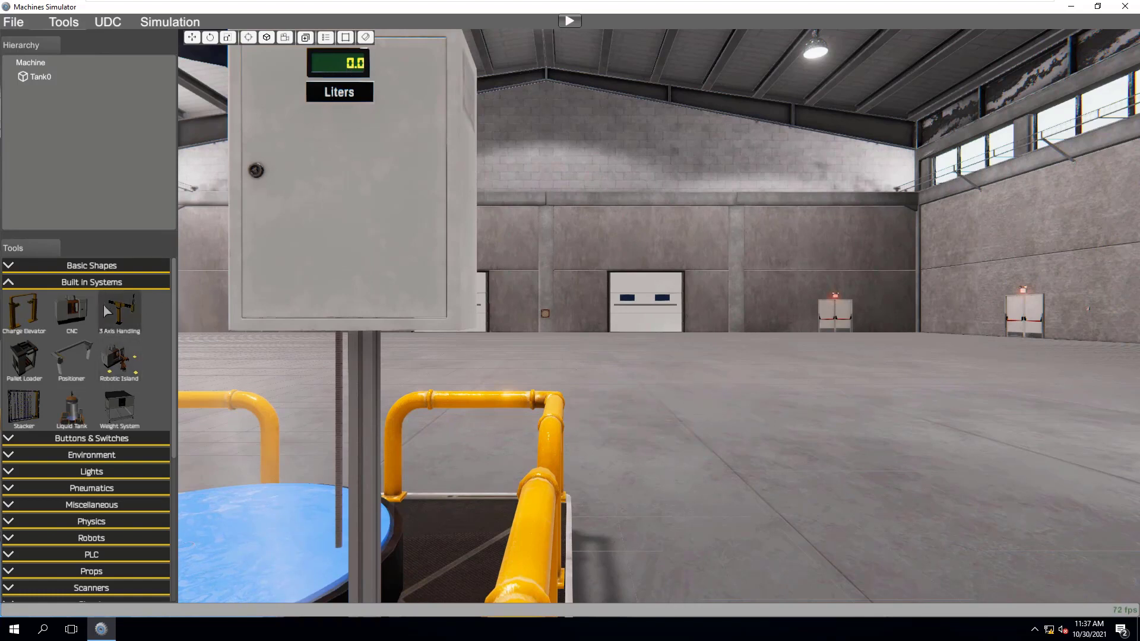
# Step: Add a Press Button from the Buttons & Switches components and place it at the front of the tank platform
pyautogui.click(13, 439)
pyautogui.click(121, 469)
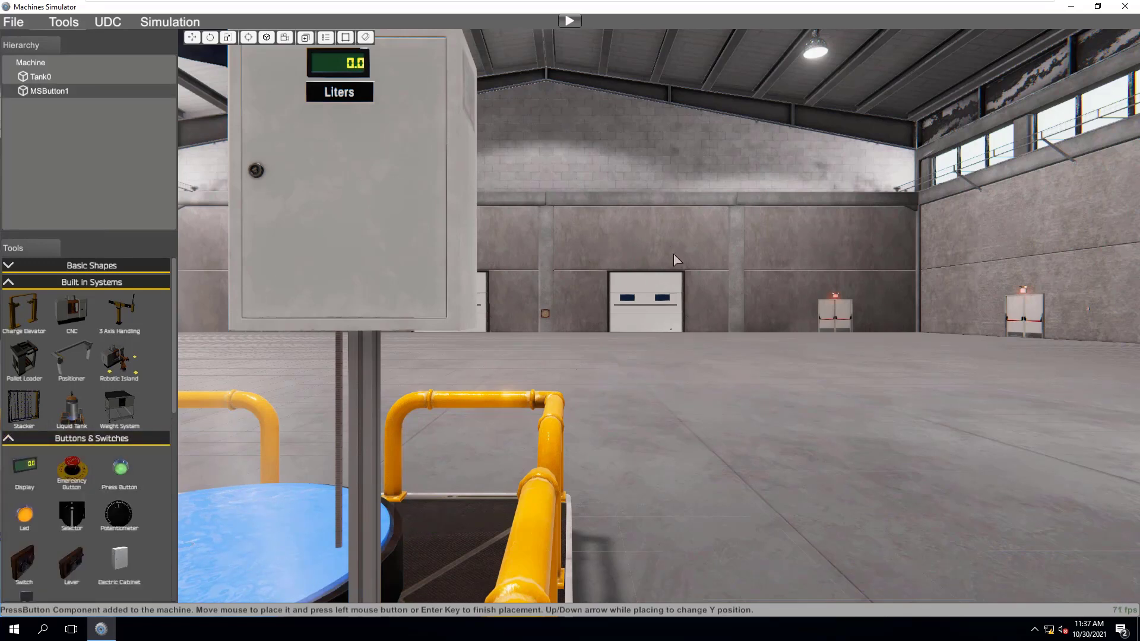
pyautogui.scroll(-5, 485, 344)
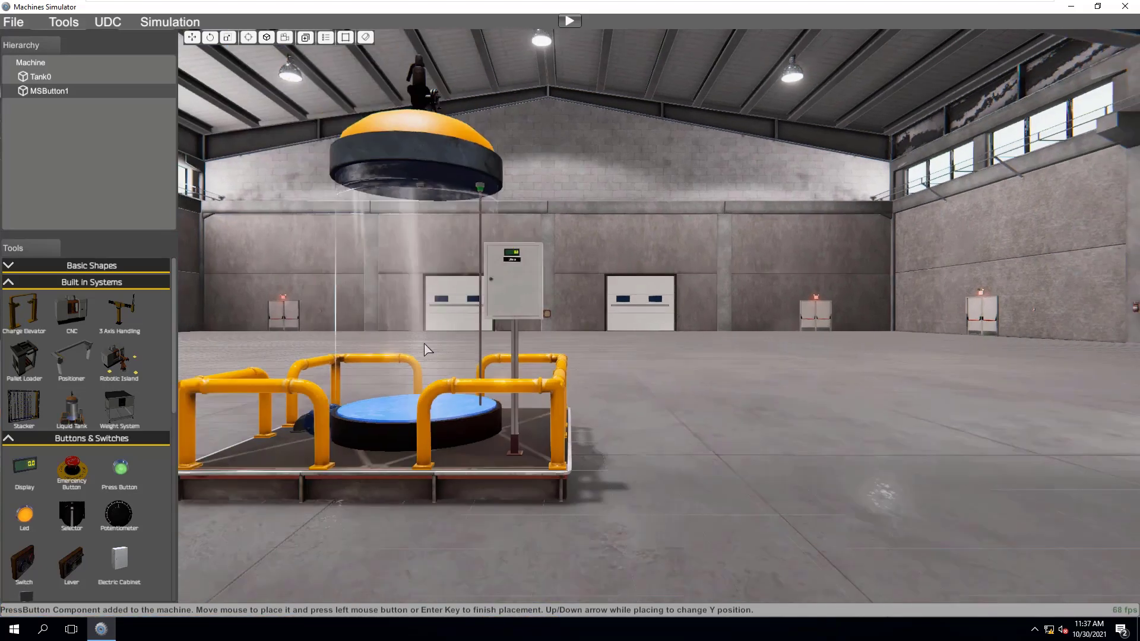
pyautogui.scroll(4, 486, 344)
pyautogui.scroll(-3, 486, 344)
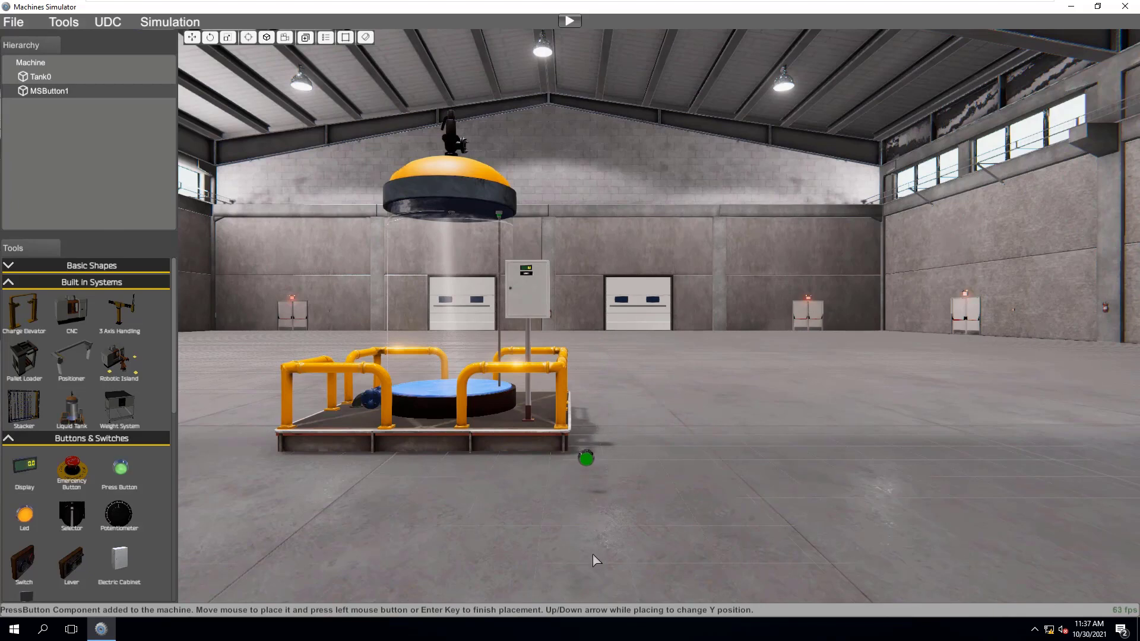
pyautogui.scroll(5, 593, 554)
pyautogui.scroll(-5, 592, 529)
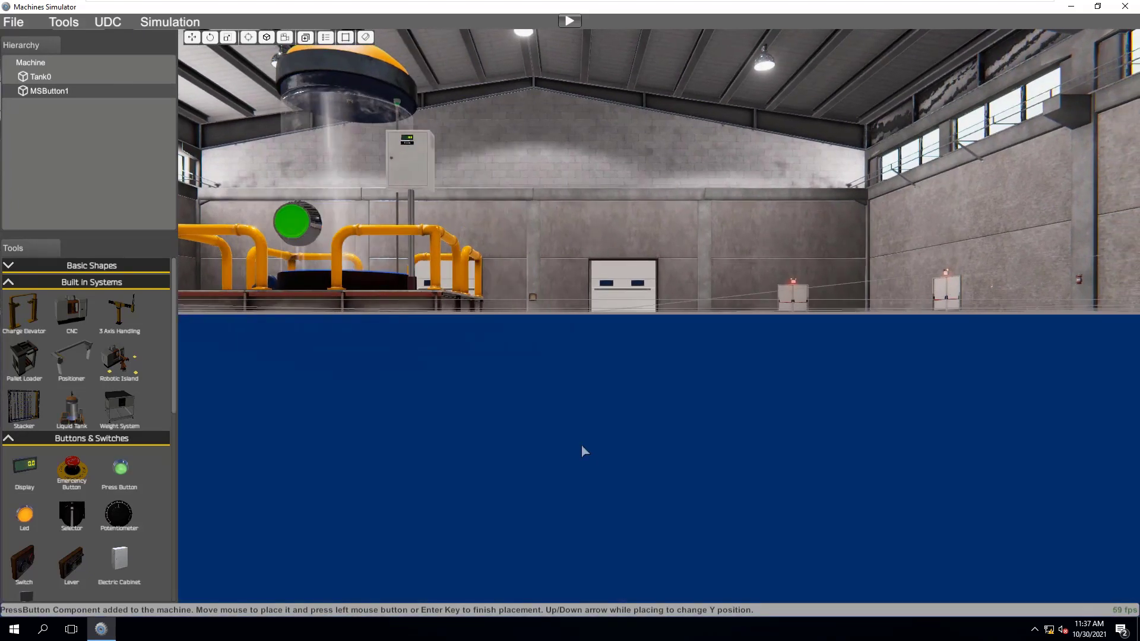
pyautogui.scroll(5, 553, 439)
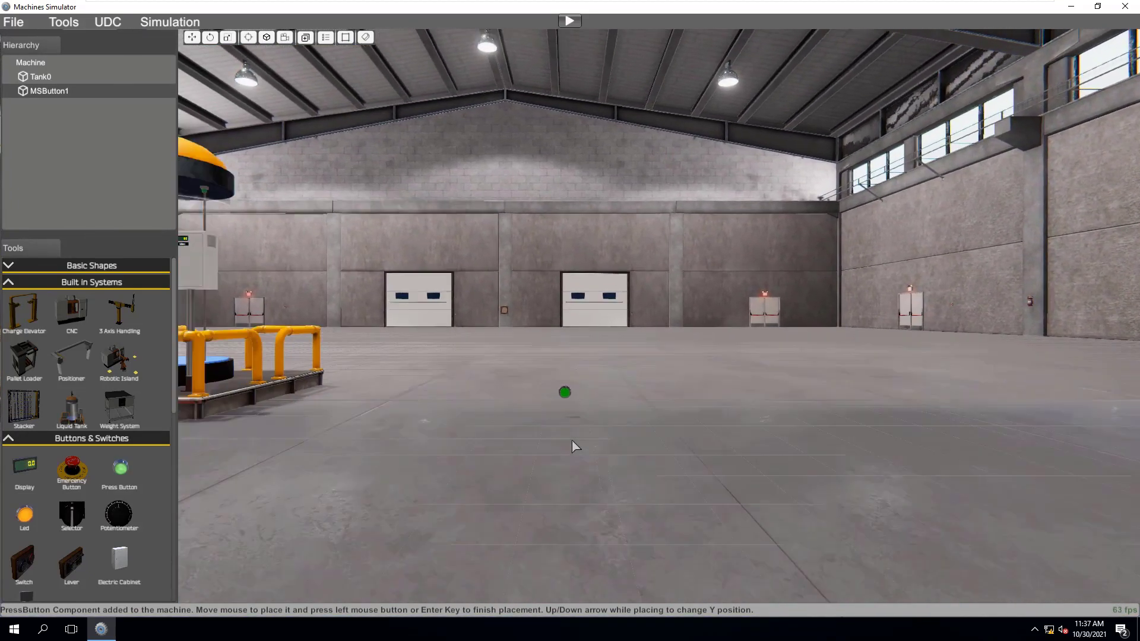
pyautogui.scroll(-5, 607, 429)
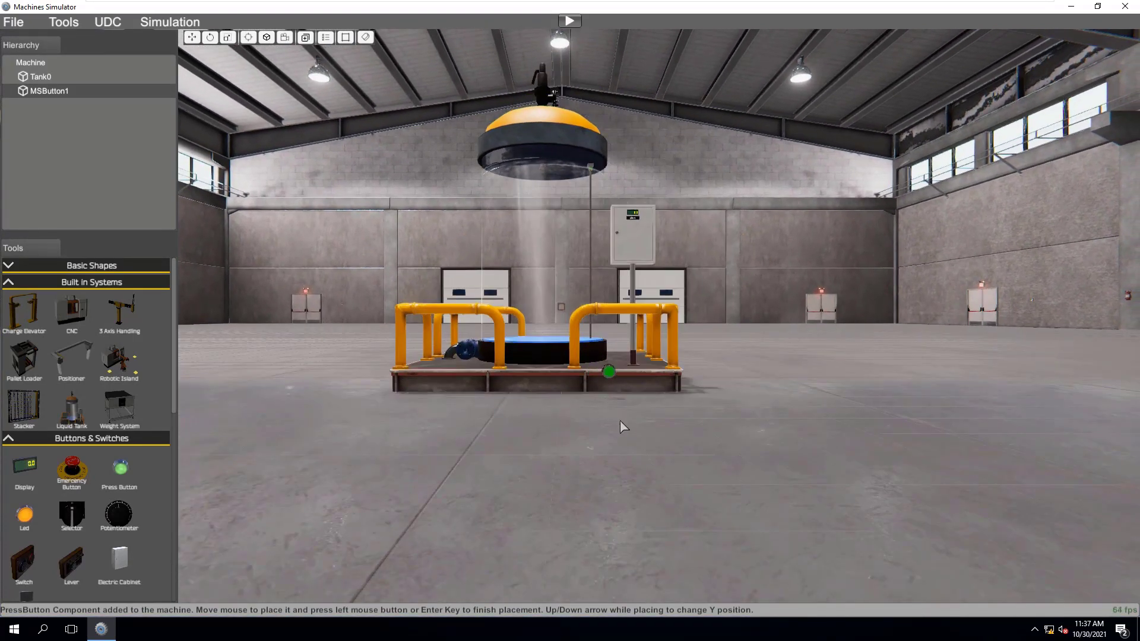
pyautogui.click(628, 430)
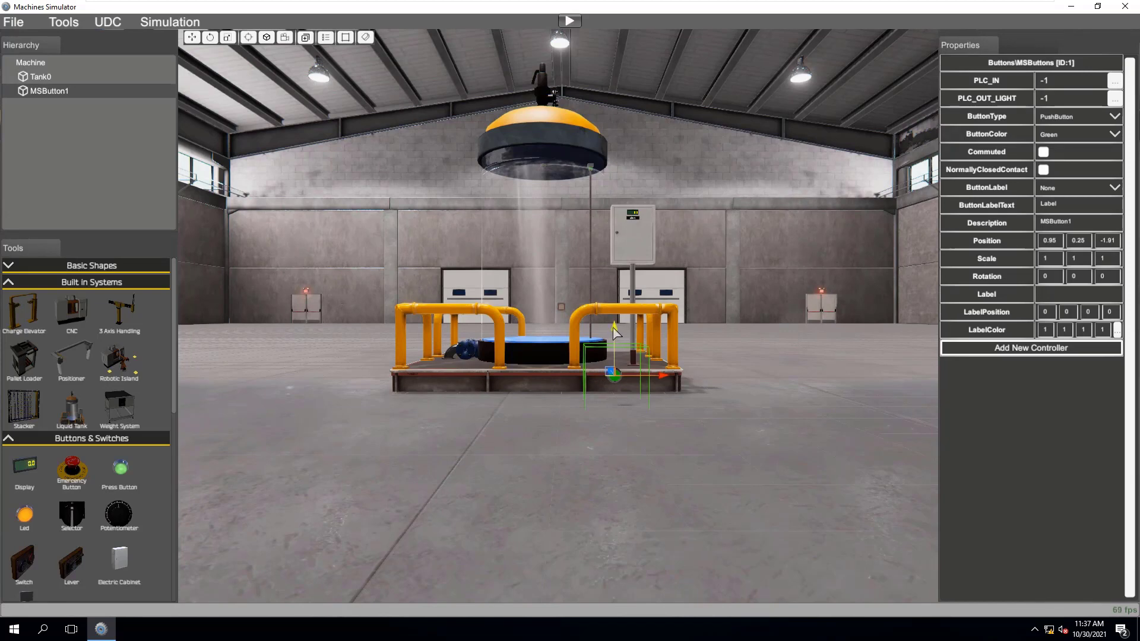
# Step: Move the push button onto the front door of the tank's cabinet, at about X 1.19, Y 1.58, Z -0.90
pyautogui.moveTo(614, 330); pyautogui.dragTo(652, 196)
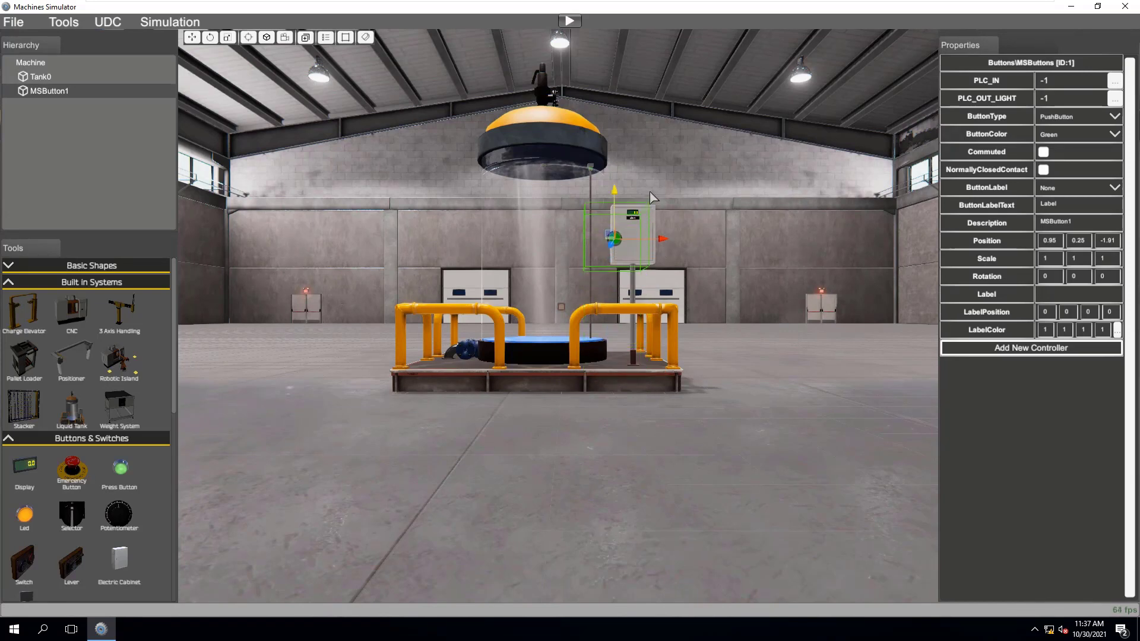
pyautogui.scroll(4, 652, 197)
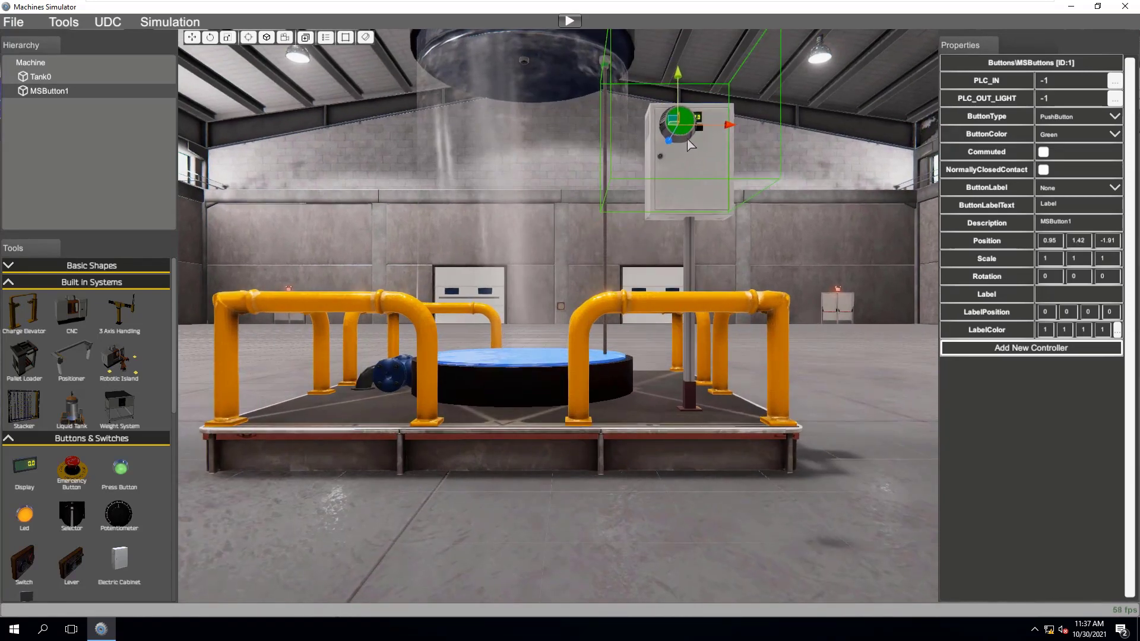
pyautogui.moveTo(689, 144); pyautogui.dragTo(627, 171)
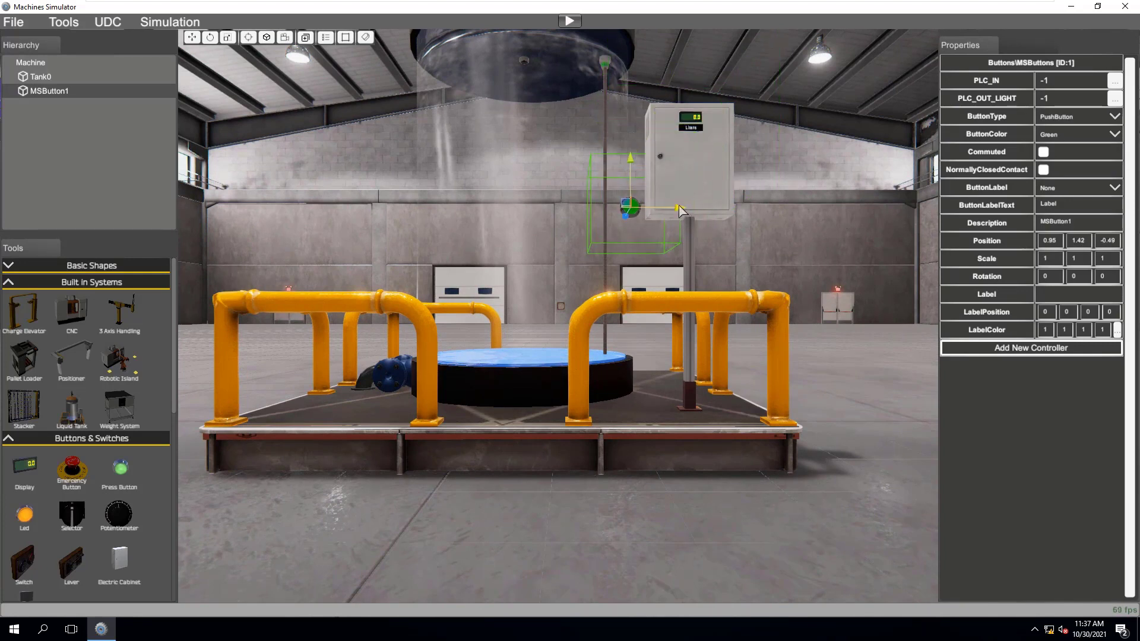
pyautogui.moveTo(681, 212); pyautogui.dragTo(749, 198)
pyautogui.moveTo(692, 221); pyautogui.dragTo(711, 203)
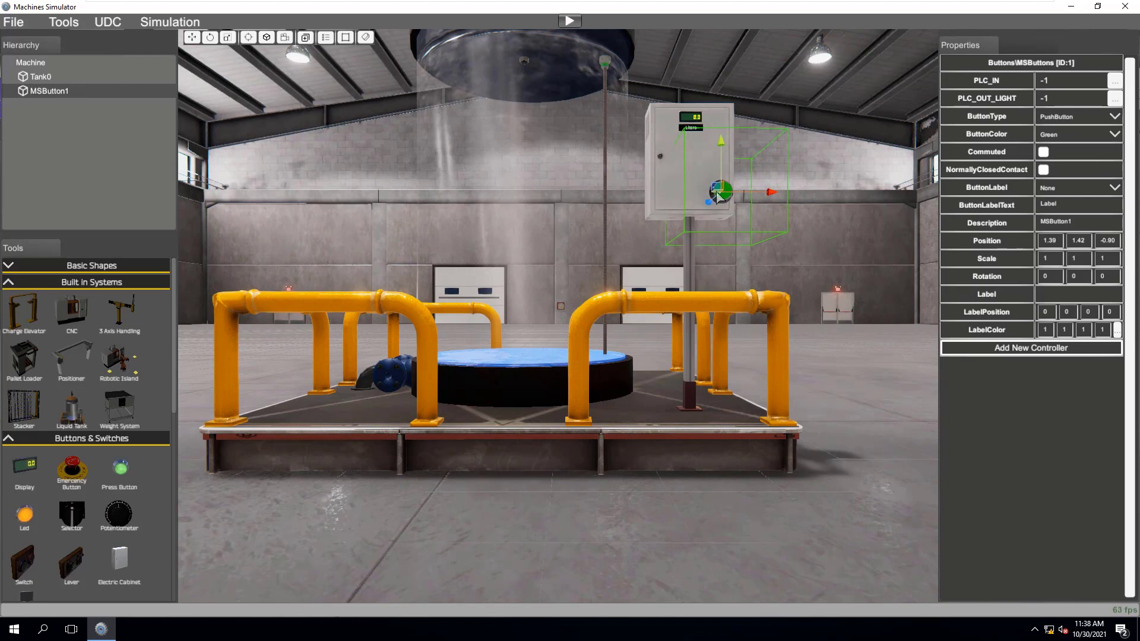
pyautogui.moveTo(723, 145); pyautogui.dragTo(724, 123)
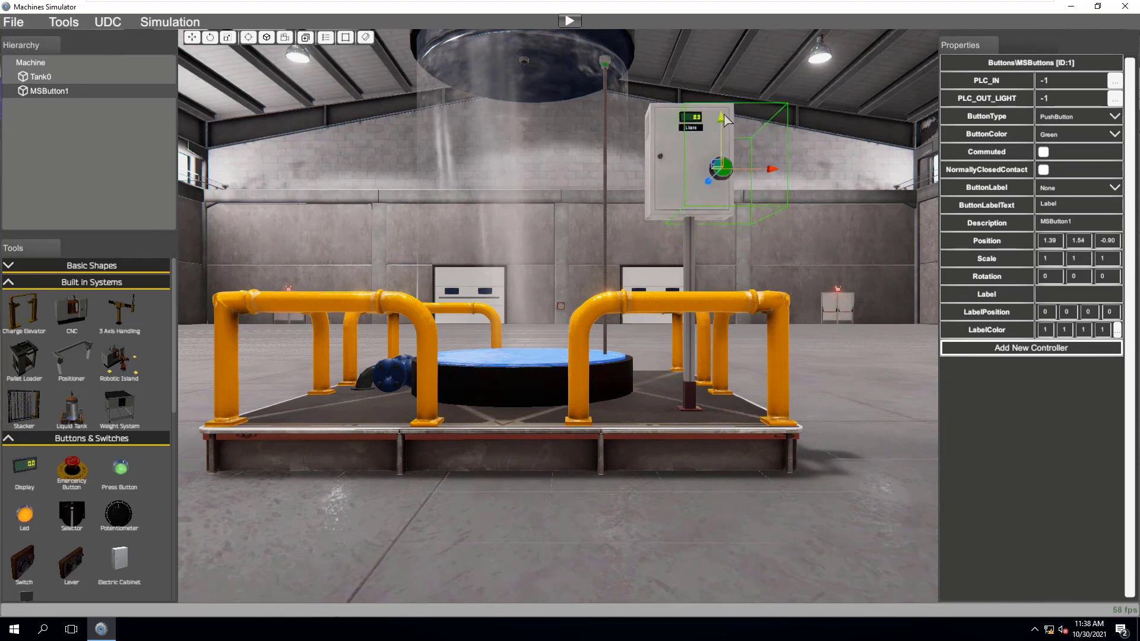
pyautogui.moveTo(761, 159); pyautogui.dragTo(682, 105)
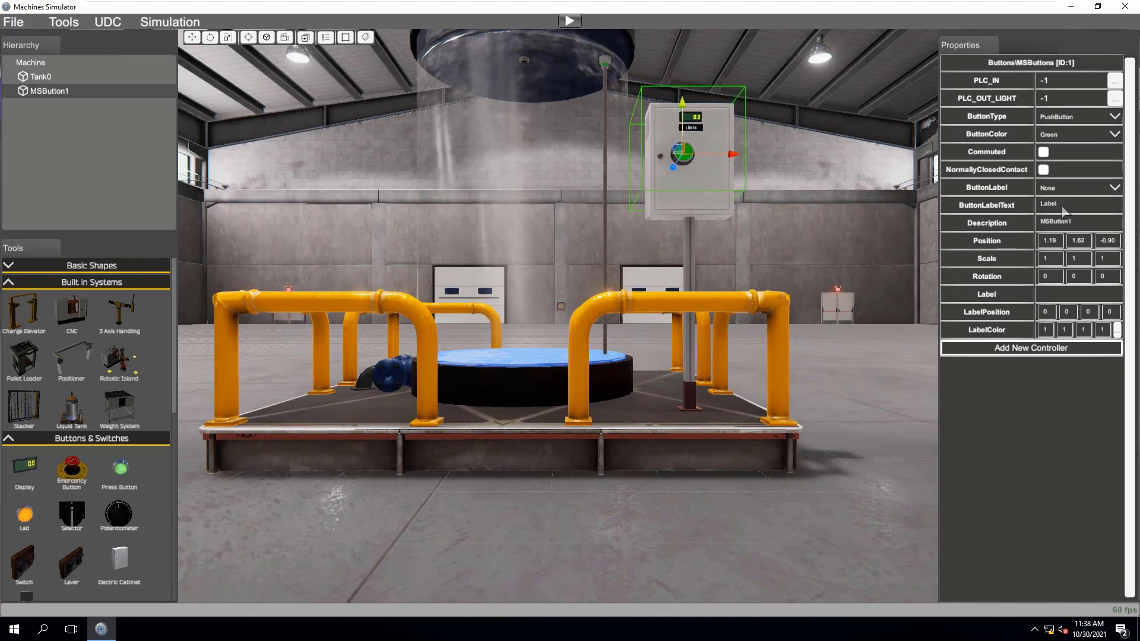
pyautogui.moveTo(684, 109); pyautogui.dragTo(684, 115)
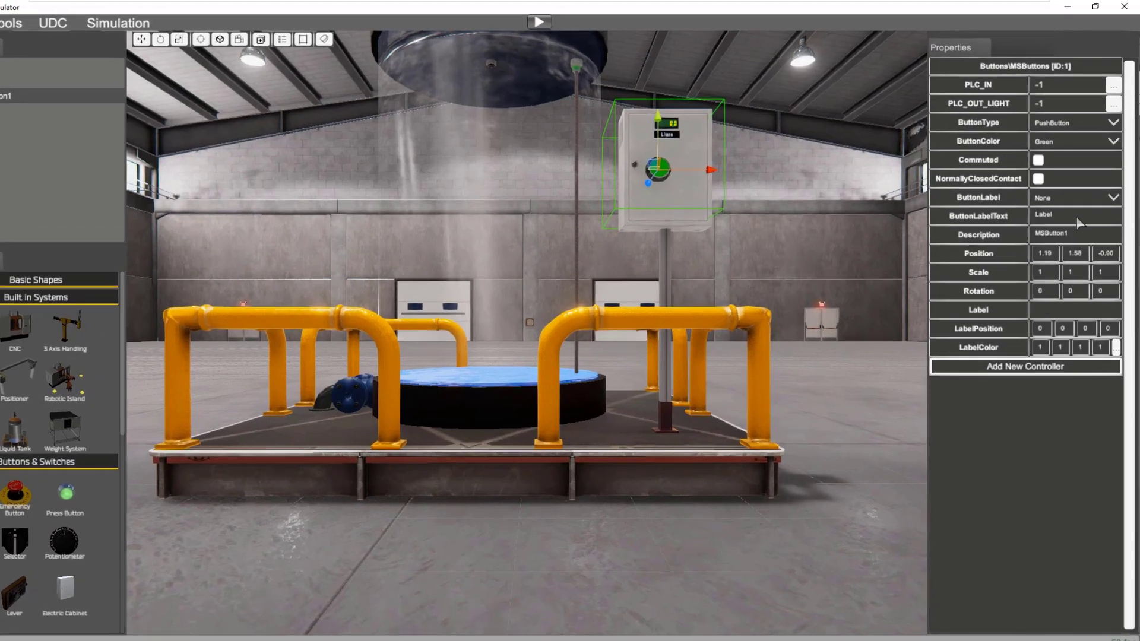
# Step: Give the push button a Rectangular label with the text "Start Button"
pyautogui.click(1084, 205)
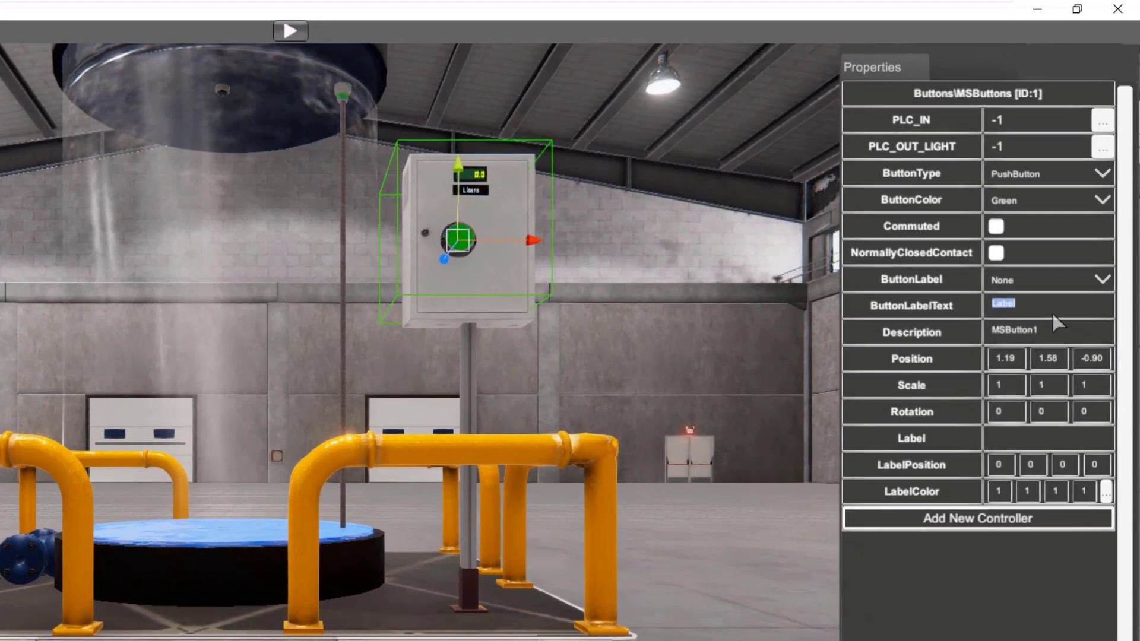
pyautogui.write('Start Button')
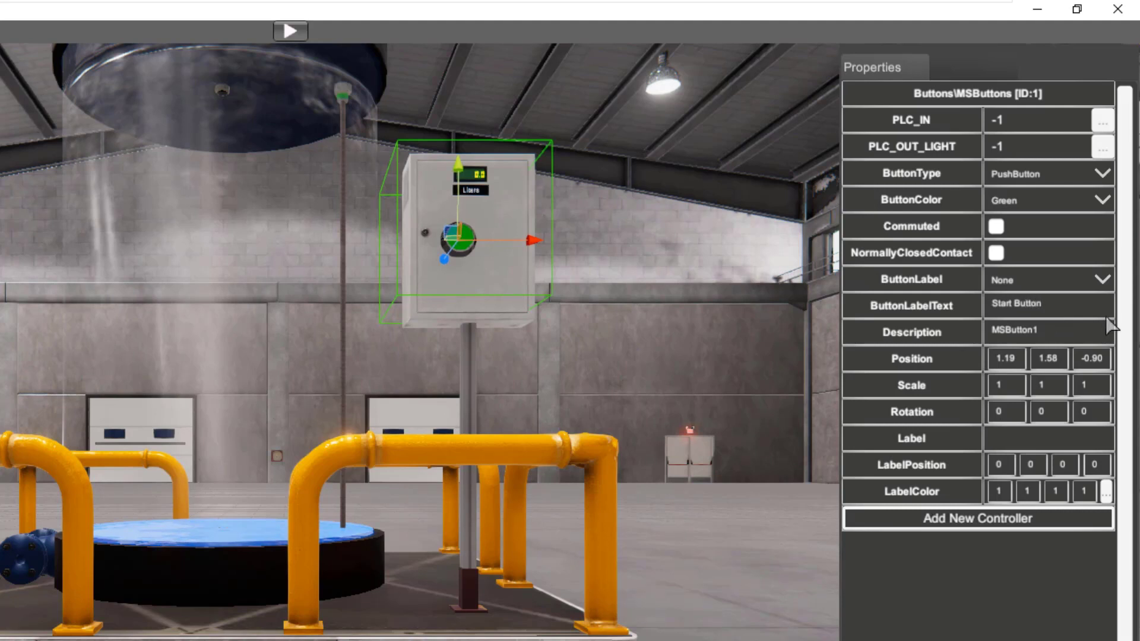
pyautogui.click(1091, 283)
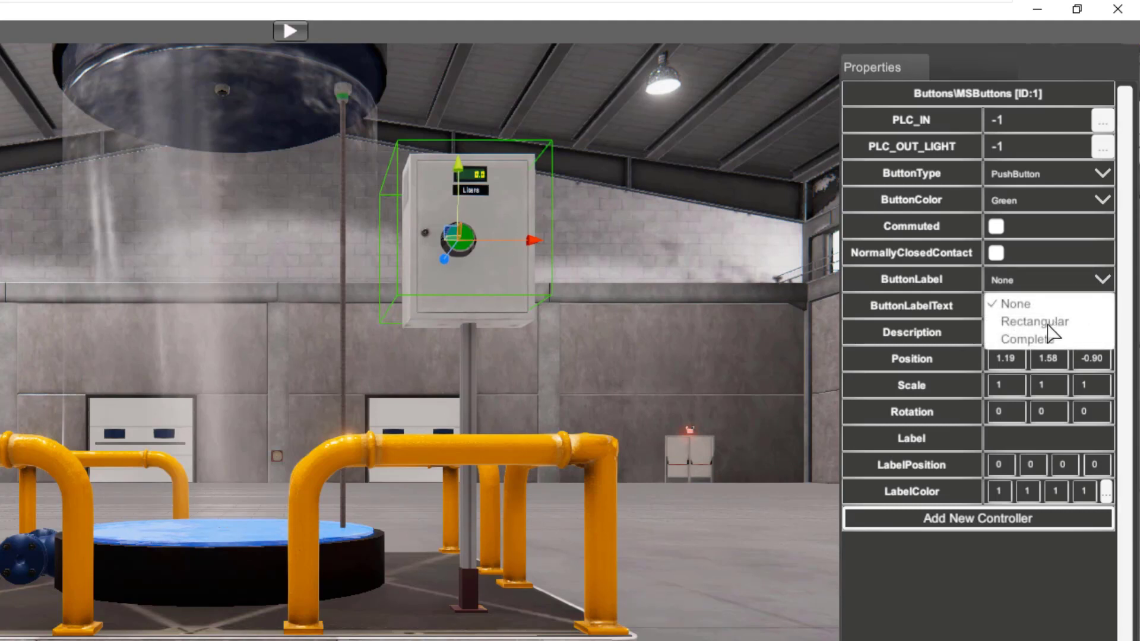
pyautogui.click(1048, 325)
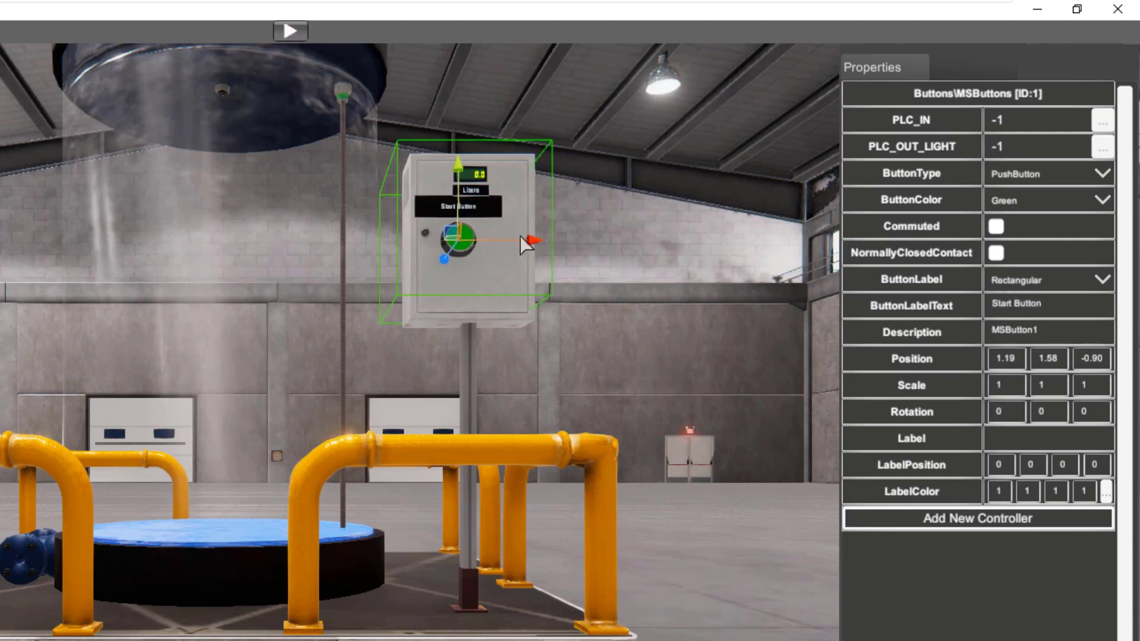
# Step: Centre the labelled button on the cabinet door at about X 1.24, Y 1.56, and set its description to Start_PB
pyautogui.moveTo(533, 240); pyautogui.dragTo(548, 240)
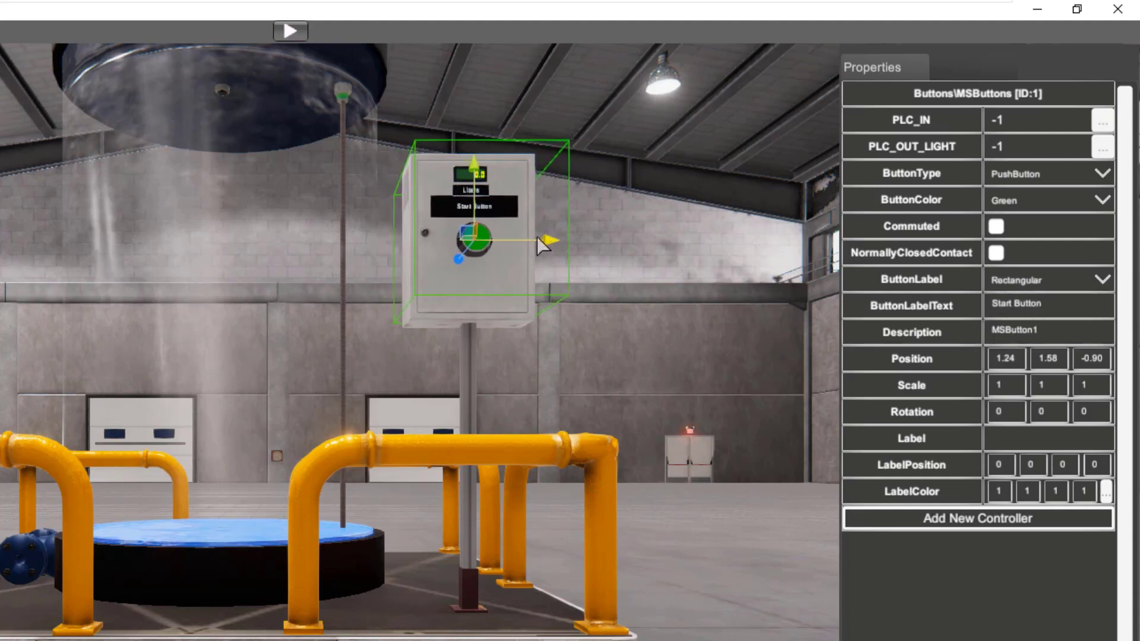
pyautogui.moveTo(479, 168); pyautogui.dragTo(480, 177)
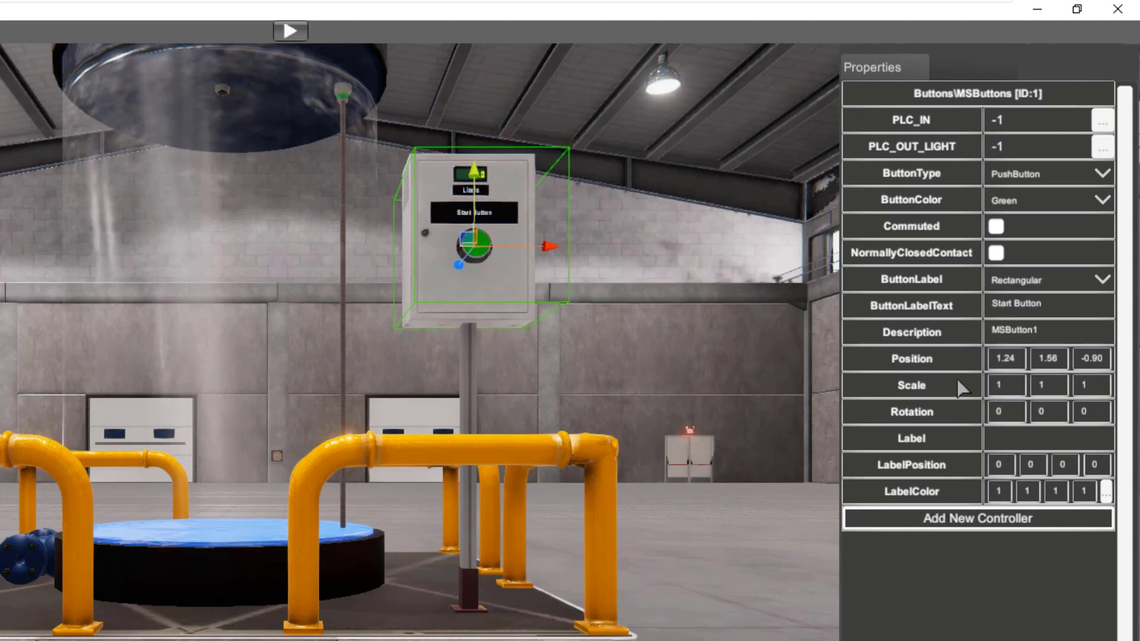
pyautogui.click(1048, 331)
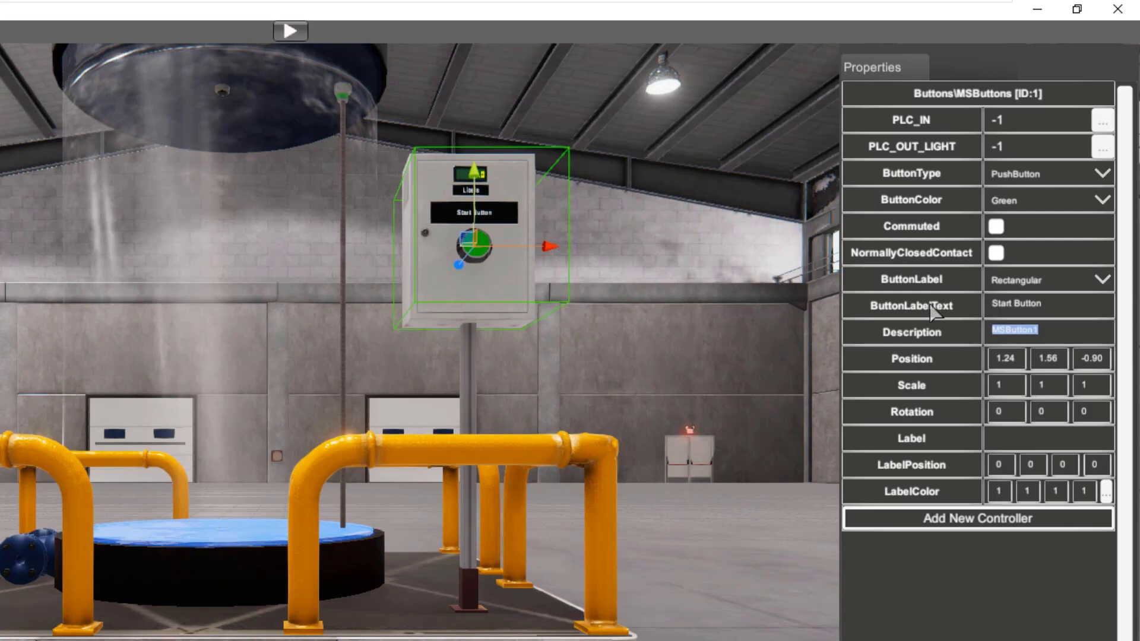
pyautogui.write('Start_PB')
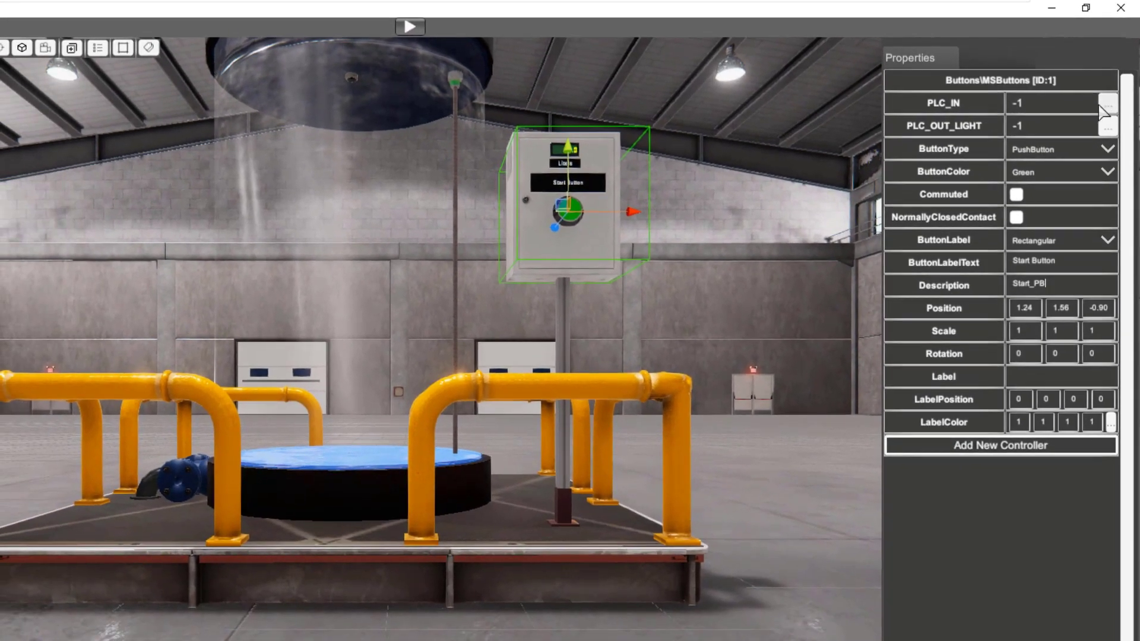
# Step: Assign the start button's PLC input to digital Input 0 and its light to digital Output 0, and deselect it
pyautogui.click(1103, 120)
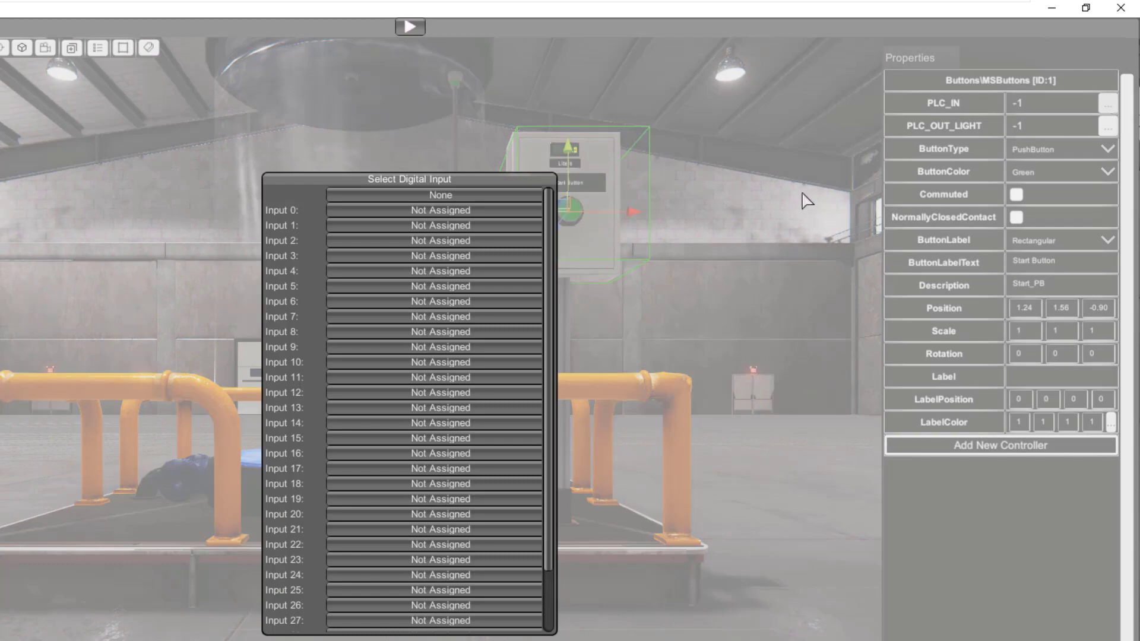
pyautogui.click(491, 211)
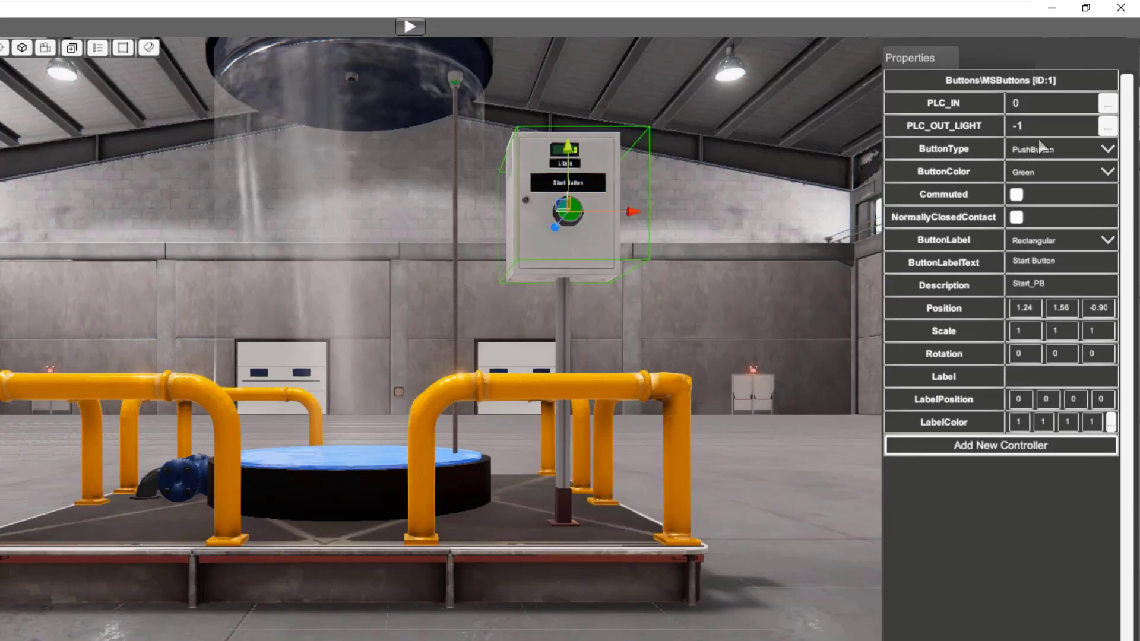
pyautogui.click(1108, 127)
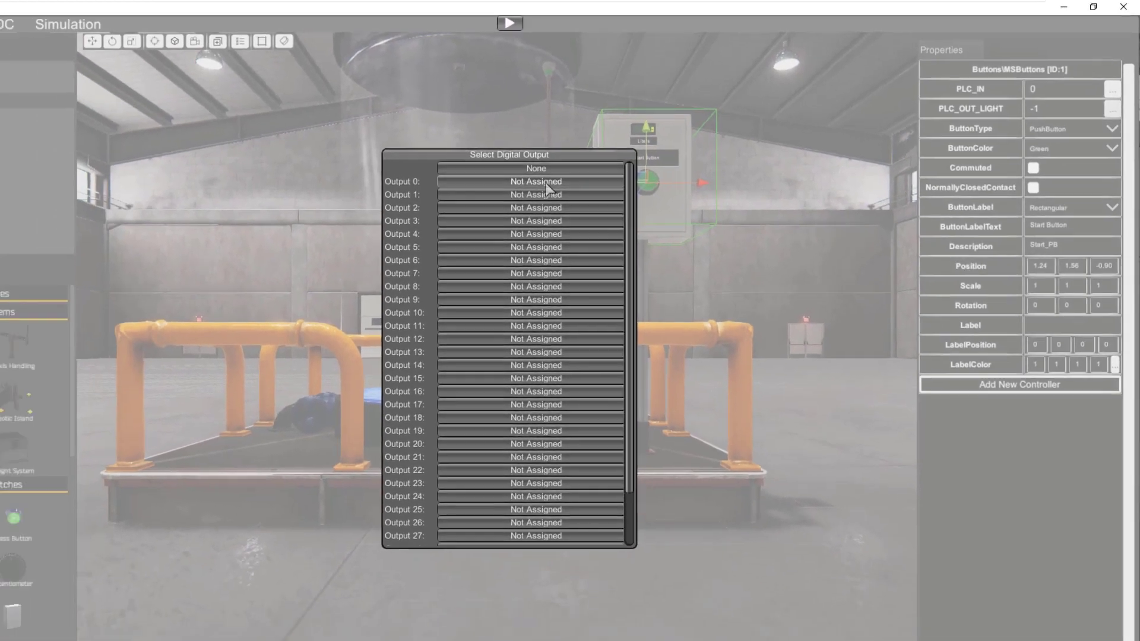
pyautogui.click(457, 210)
pyautogui.click(677, 237)
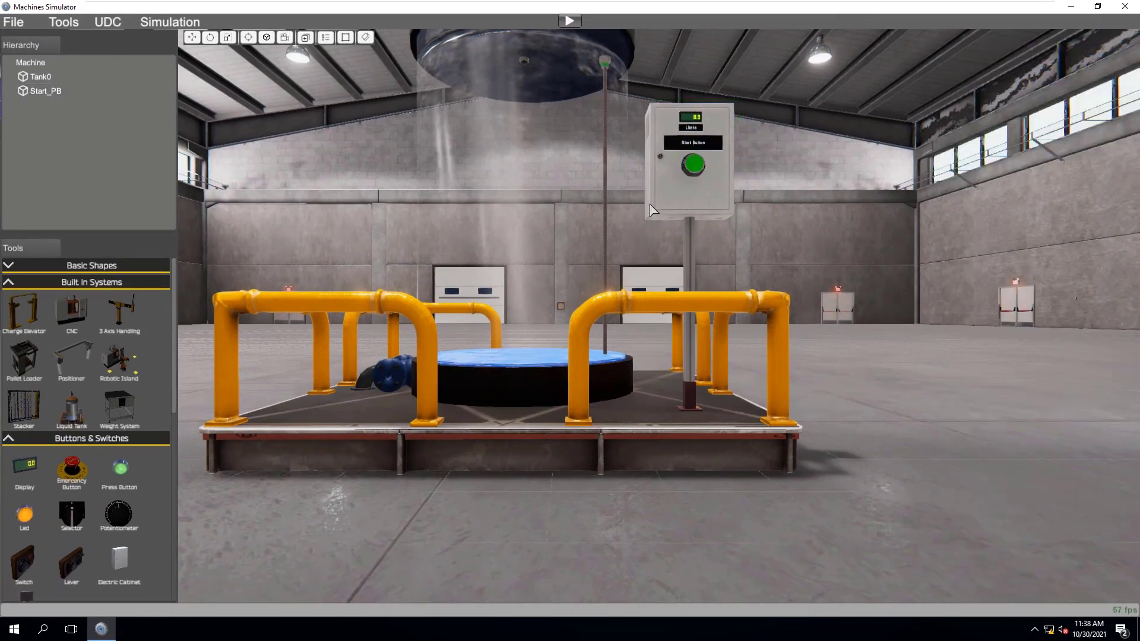
# Step: Assign the liquid tank's digital input valve (PLC_OUT_INPUTVALVE) to digital Output 1
pyautogui.scroll(5, 653, 209)
pyautogui.scroll(-5, 645, 206)
pyautogui.scroll(-10, 704, 226)
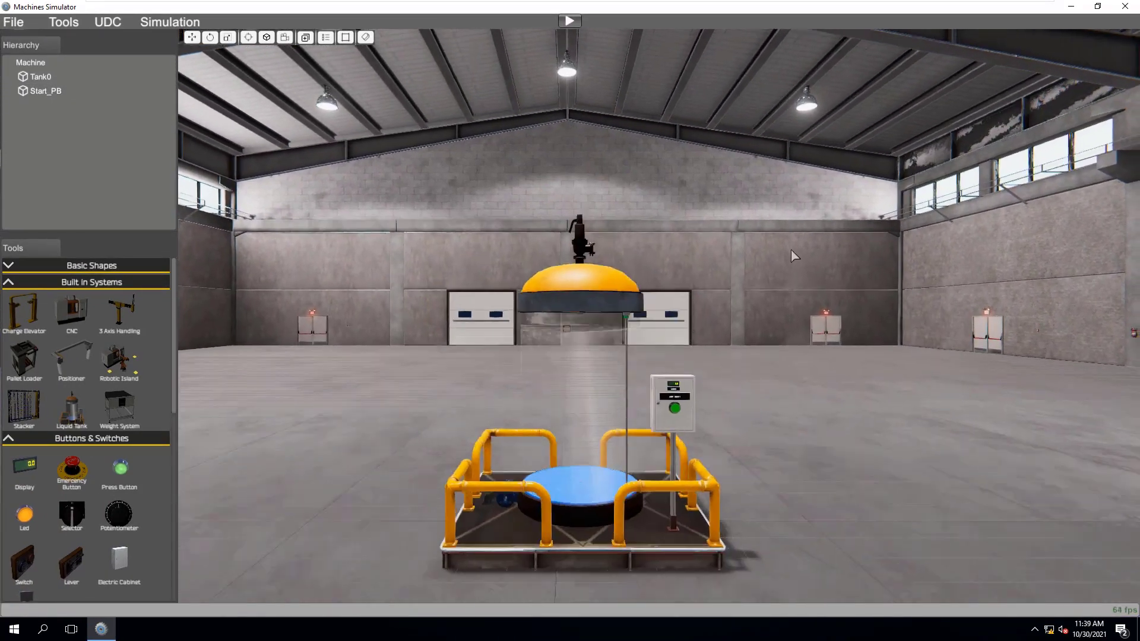
pyautogui.click(558, 319)
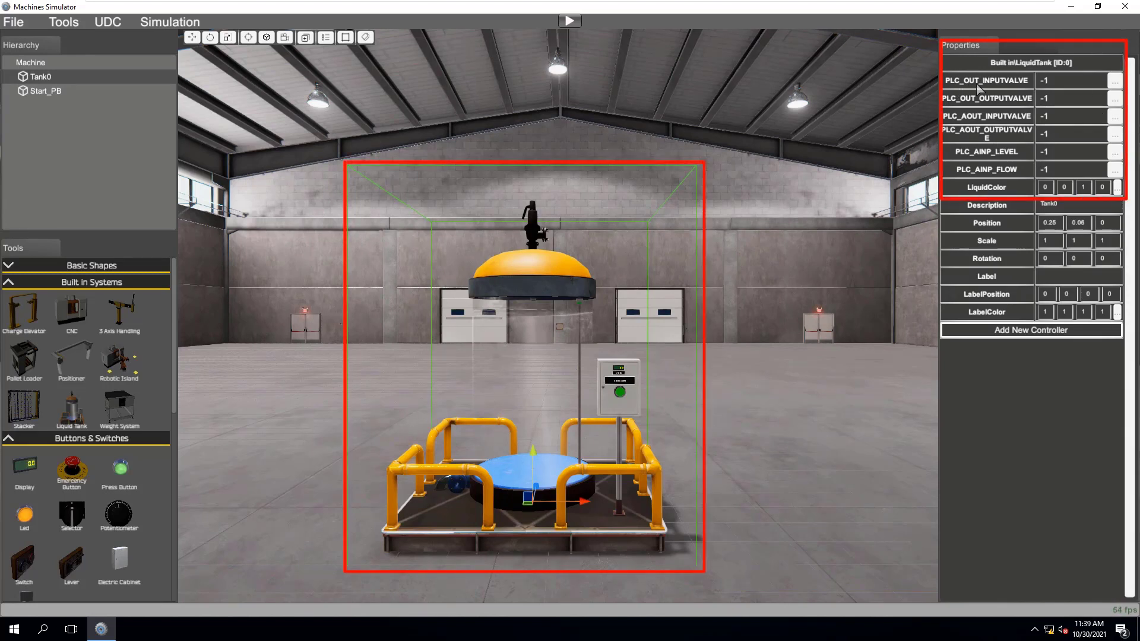
pyautogui.click(1115, 81)
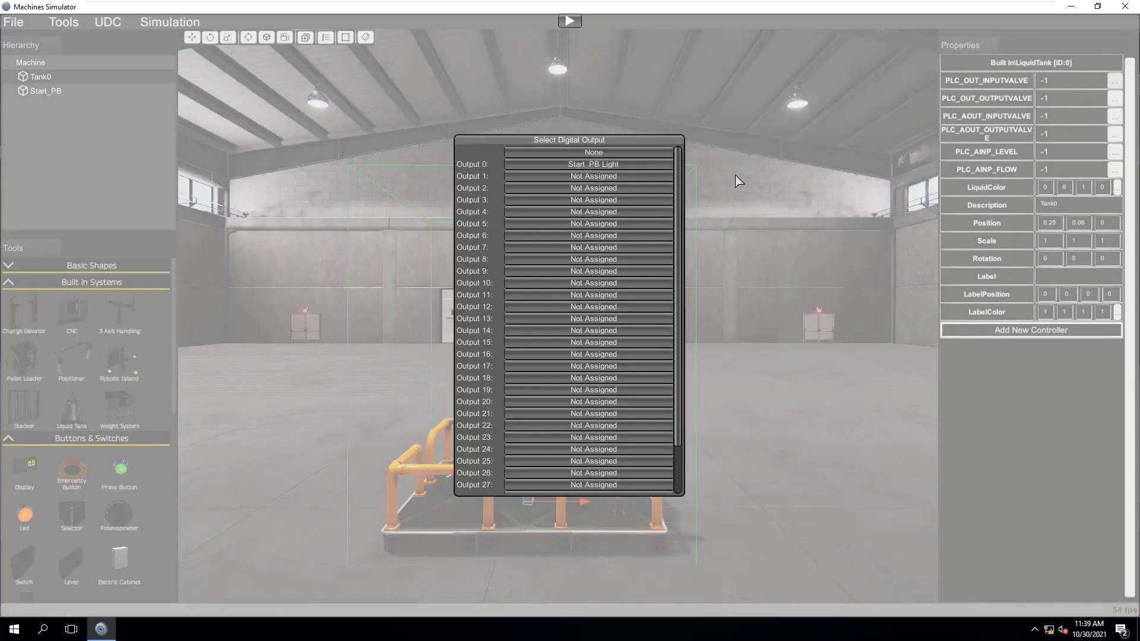
pyautogui.click(601, 176)
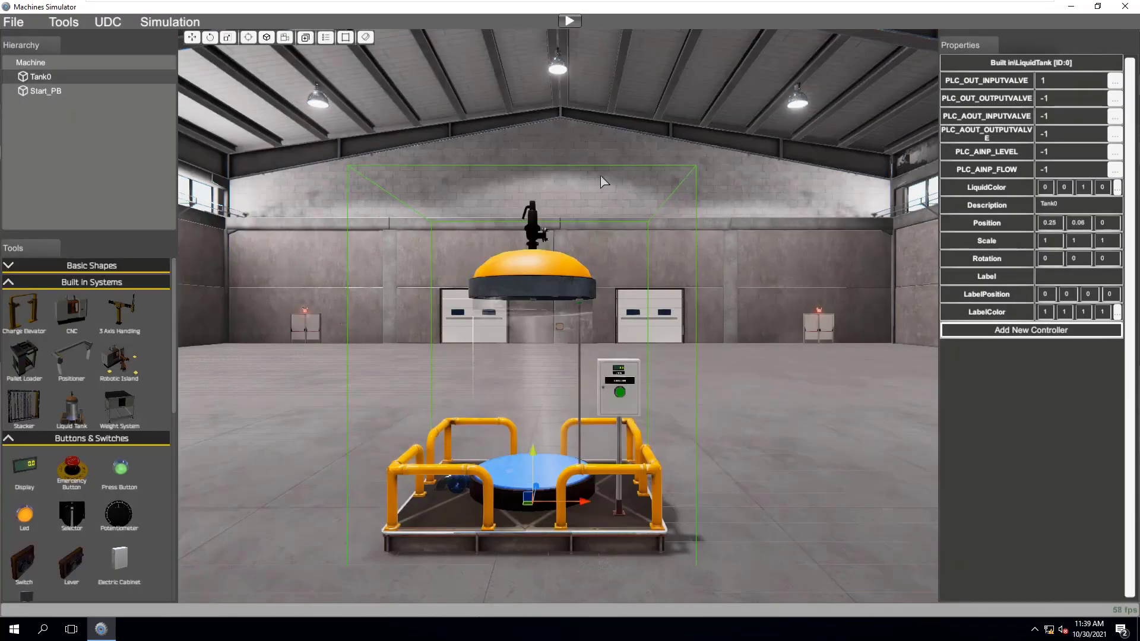
# Step: Assign the tank's digital output valve to digital Output 2, its analog input valve to analog Output 0 and its analog output valve to analog Output 1
pyautogui.click(1114, 100)
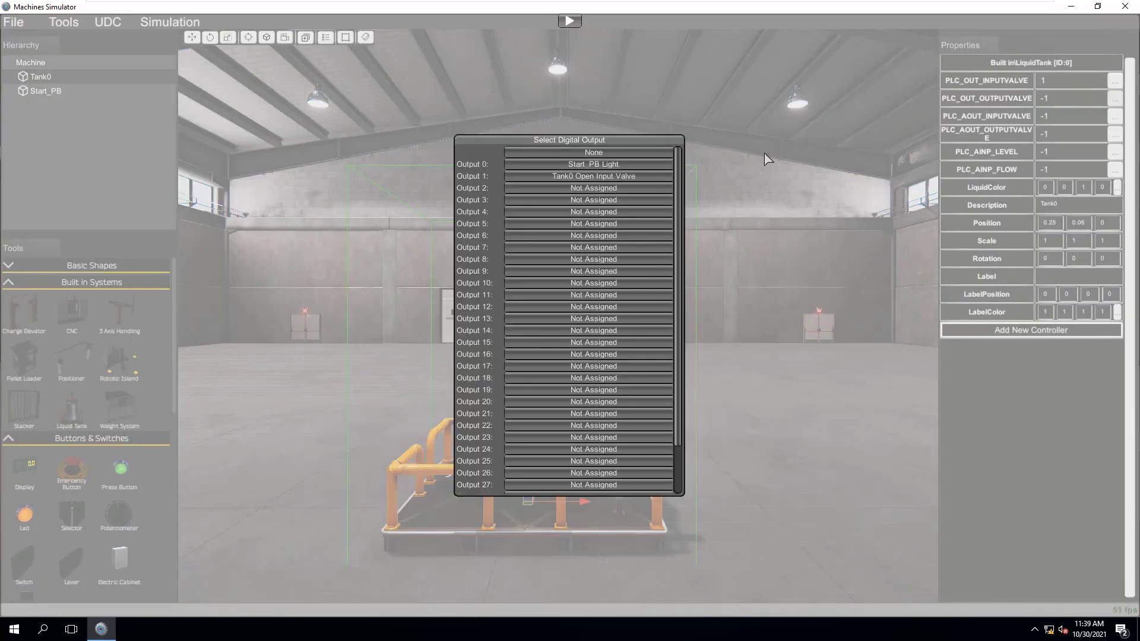
pyautogui.click(603, 189)
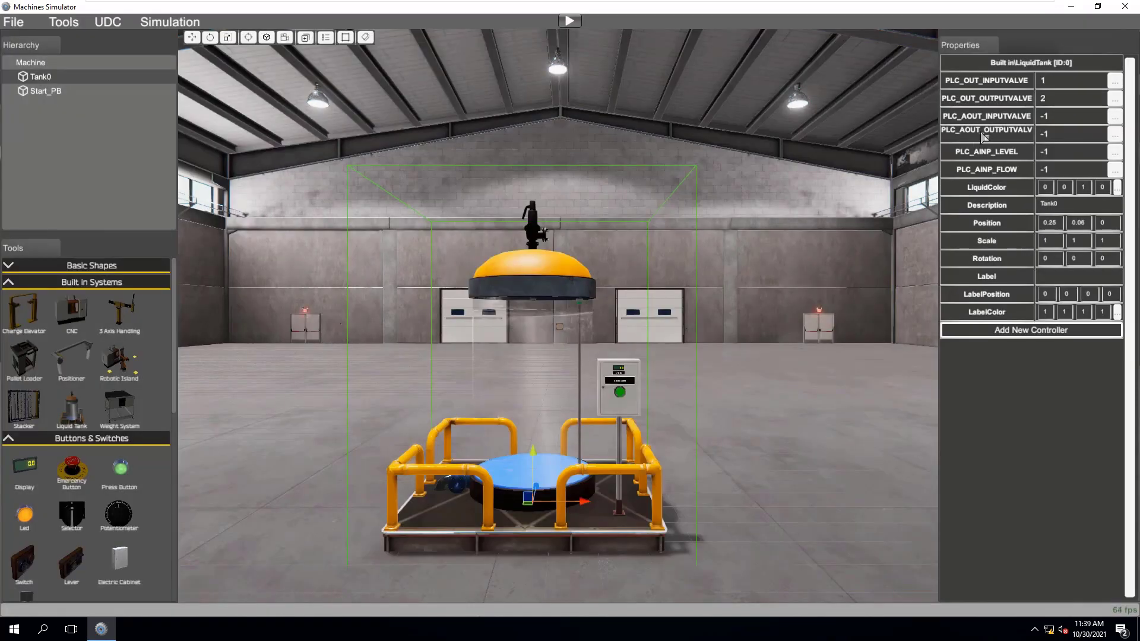
pyautogui.click(1115, 118)
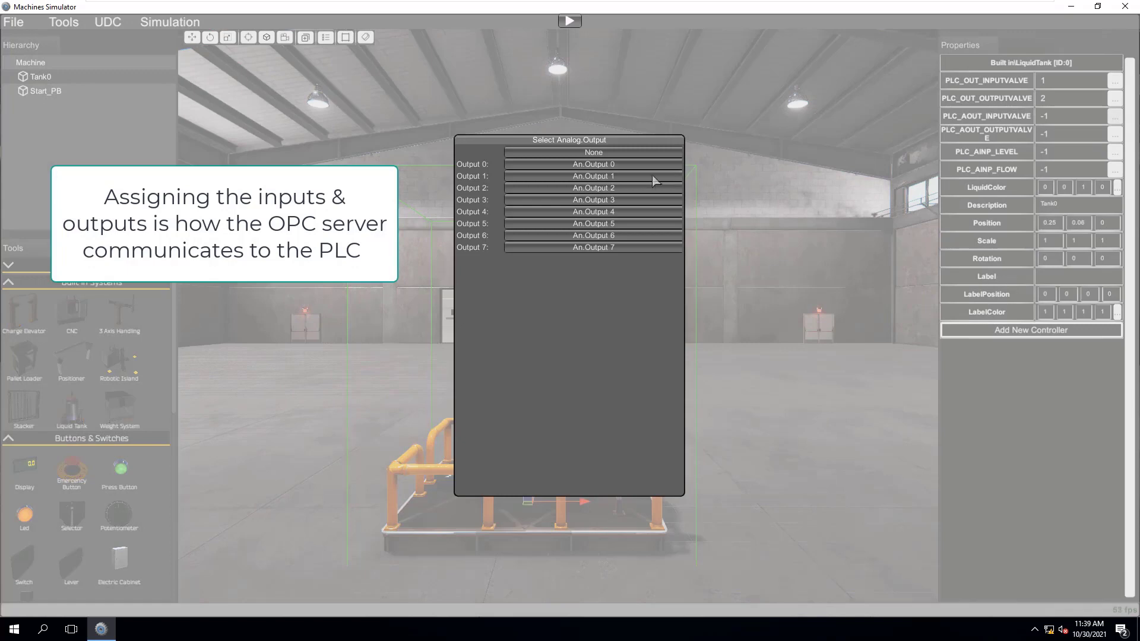
pyautogui.click(602, 166)
pyautogui.click(1115, 134)
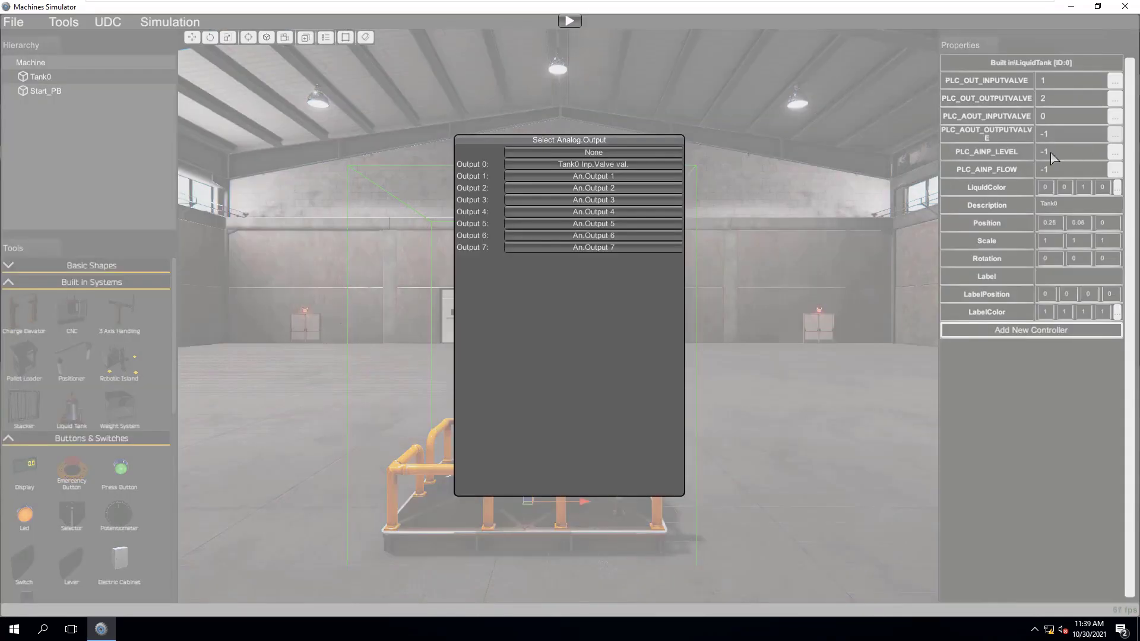
pyautogui.click(594, 176)
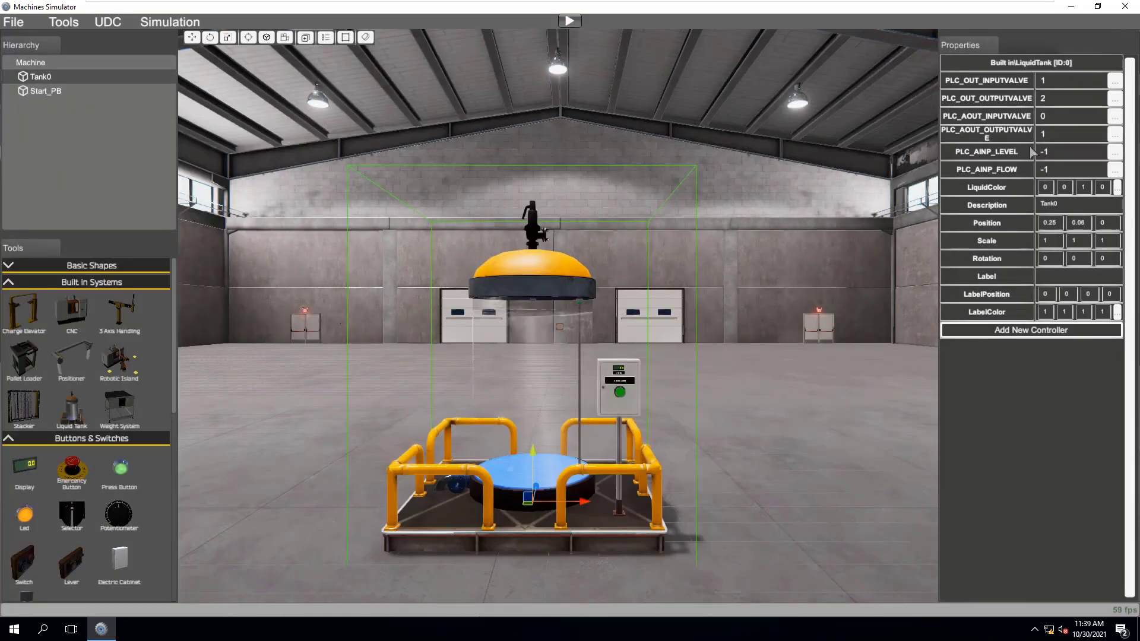
# Step: Assign the tank's level signal to analog Input 0 and its flow signal to analog Input 1, and deselect the tank
pyautogui.click(1115, 152)
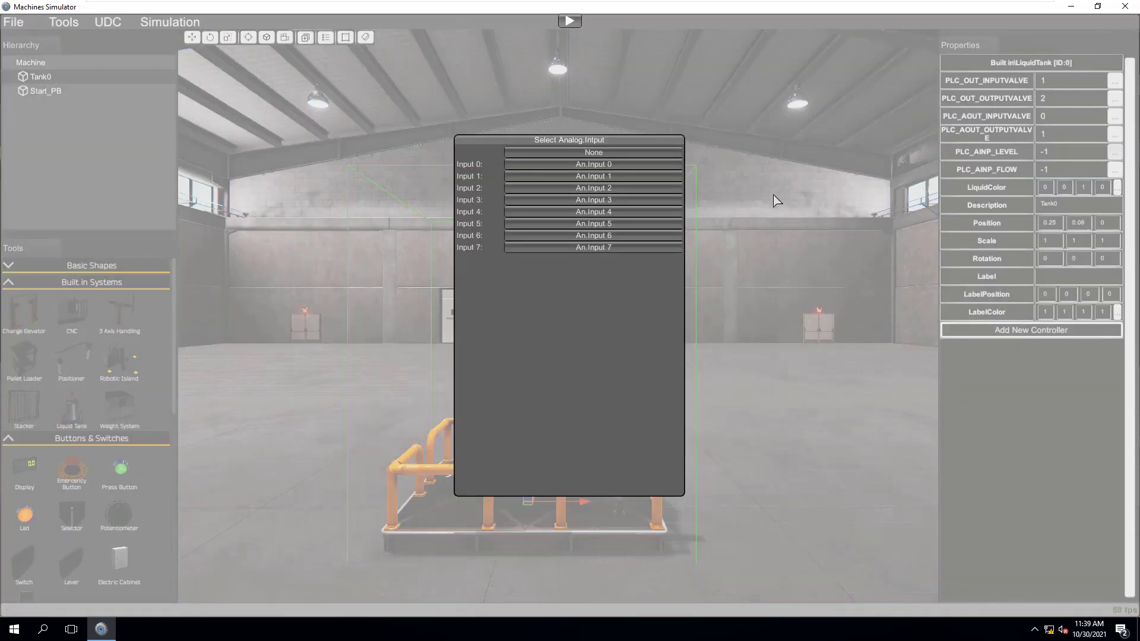
pyautogui.click(612, 167)
pyautogui.click(1115, 170)
pyautogui.click(618, 178)
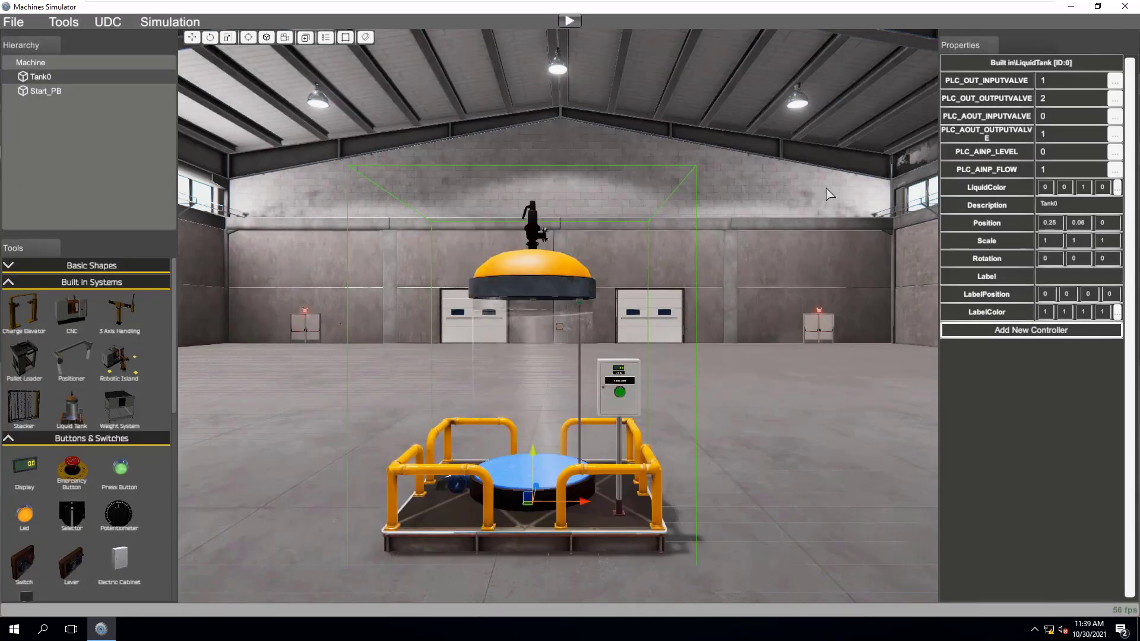
pyautogui.click(813, 210)
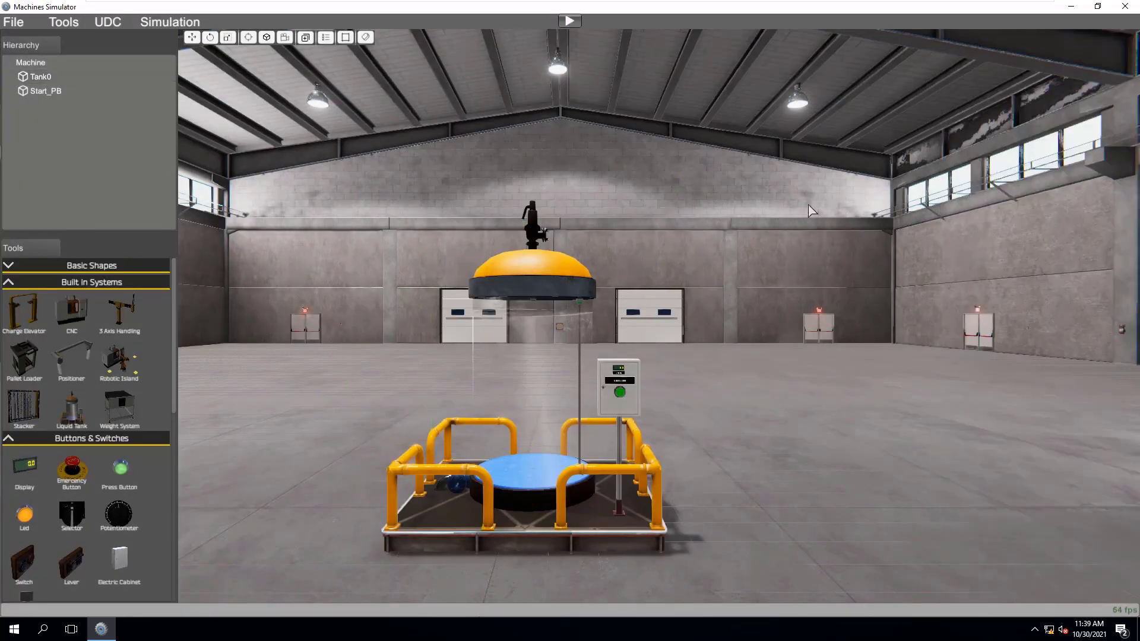
# Step: Start the machine simulation to test the liquid tank and start button
pyautogui.click(512, 299)
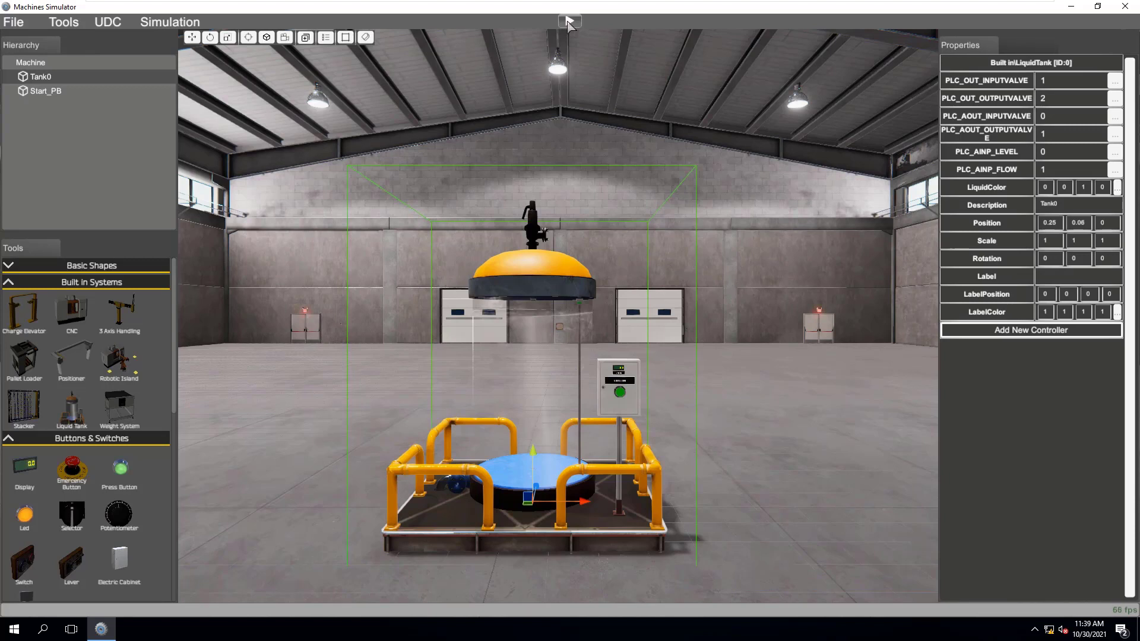
pyautogui.click(171, 22)
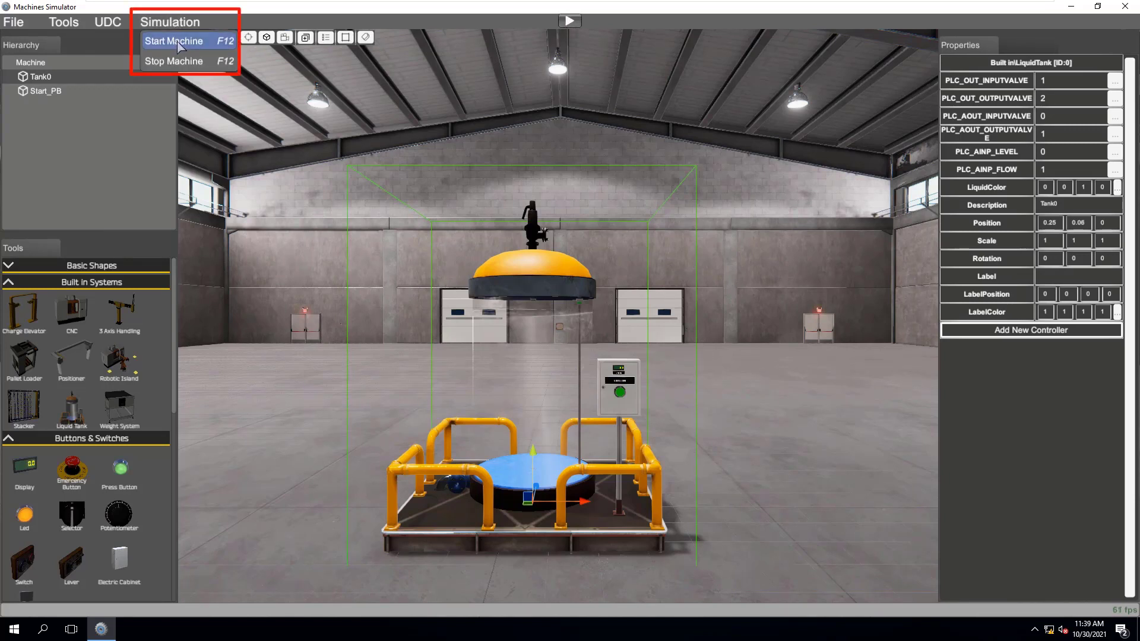
pyautogui.click(570, 21)
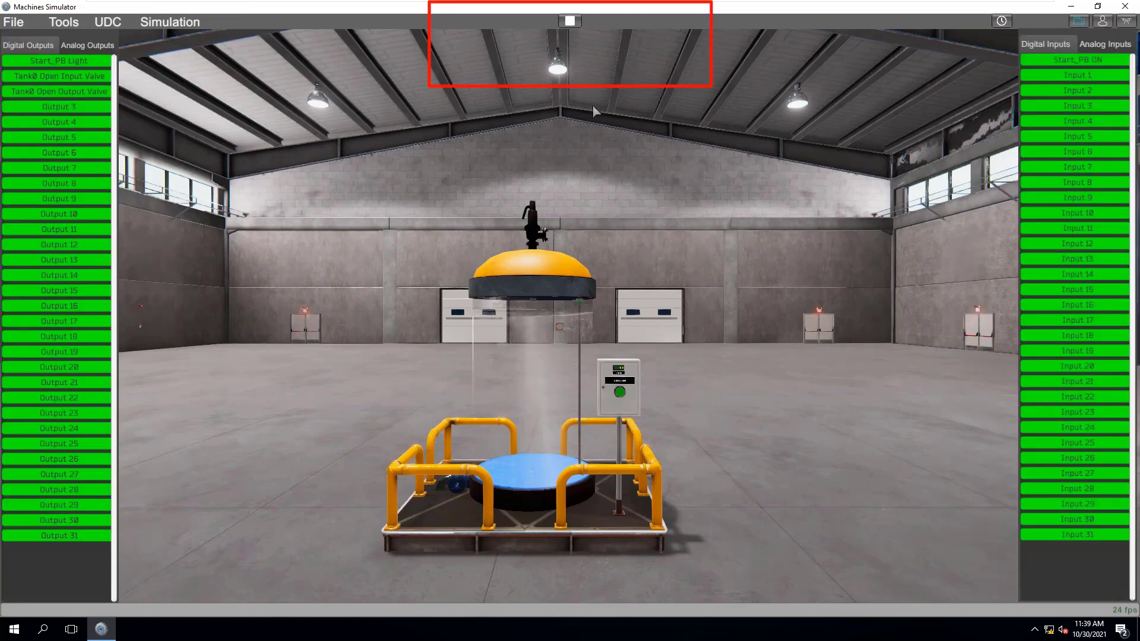
# Step: Test the start button on the cabinet, and switch the Start_PB Light output on and off
pyautogui.click(620, 393)
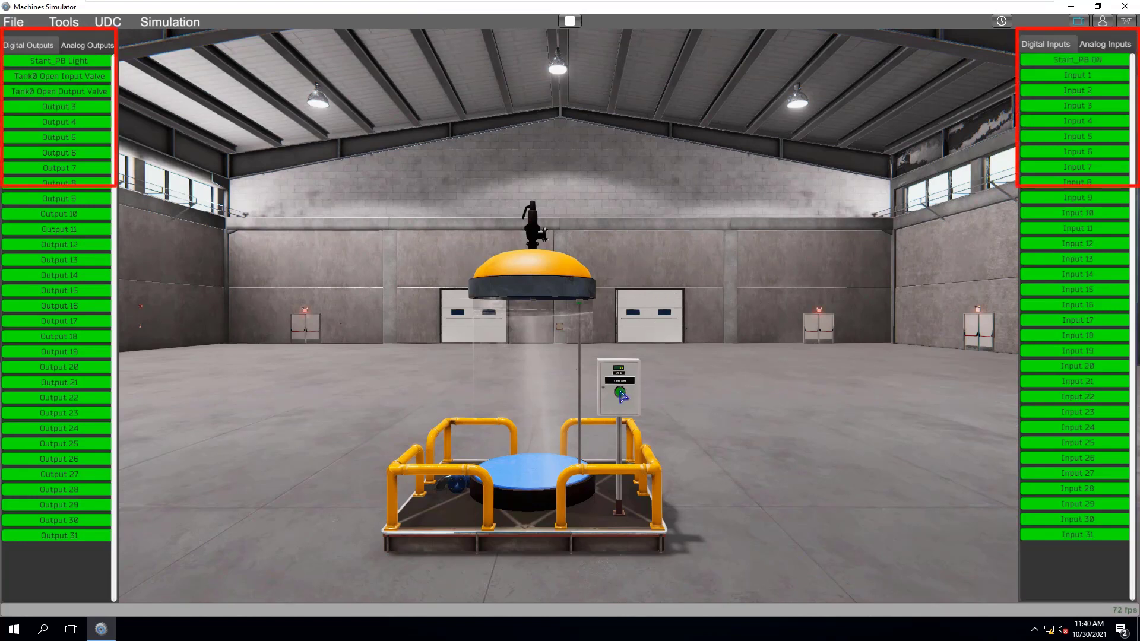
pyautogui.click(621, 393)
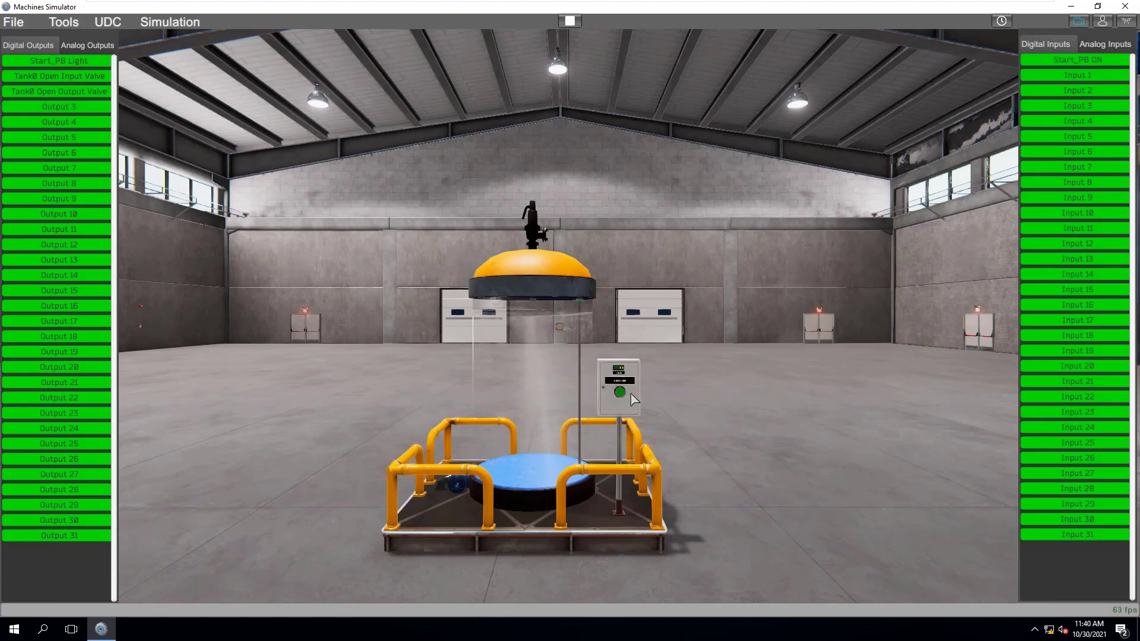
pyautogui.click(621, 393)
pyautogui.click(83, 62)
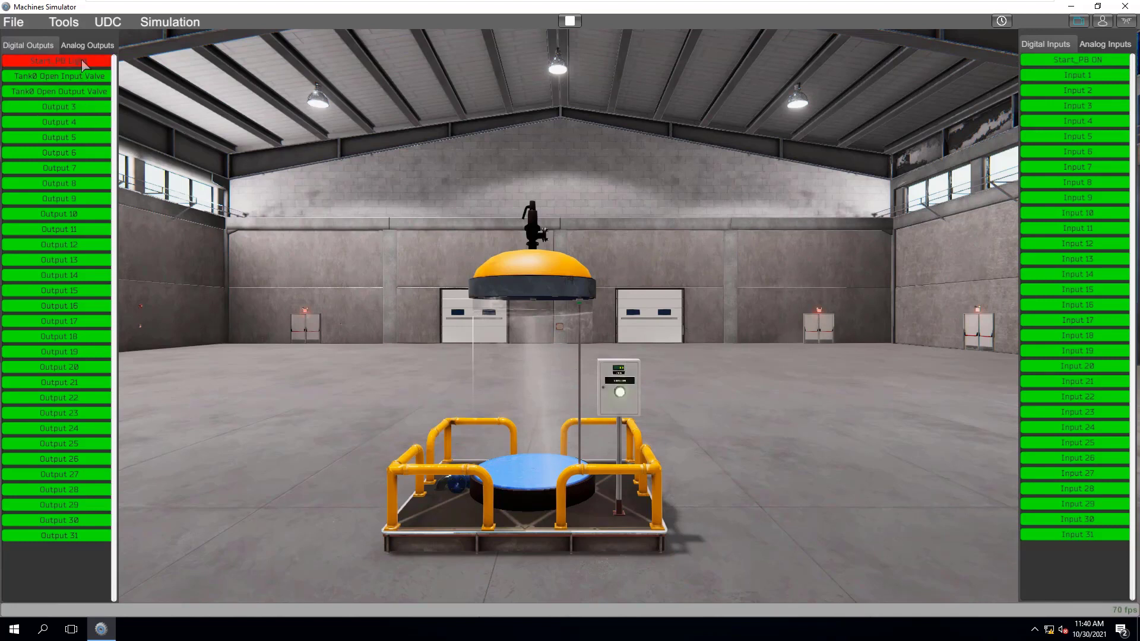
pyautogui.click(83, 61)
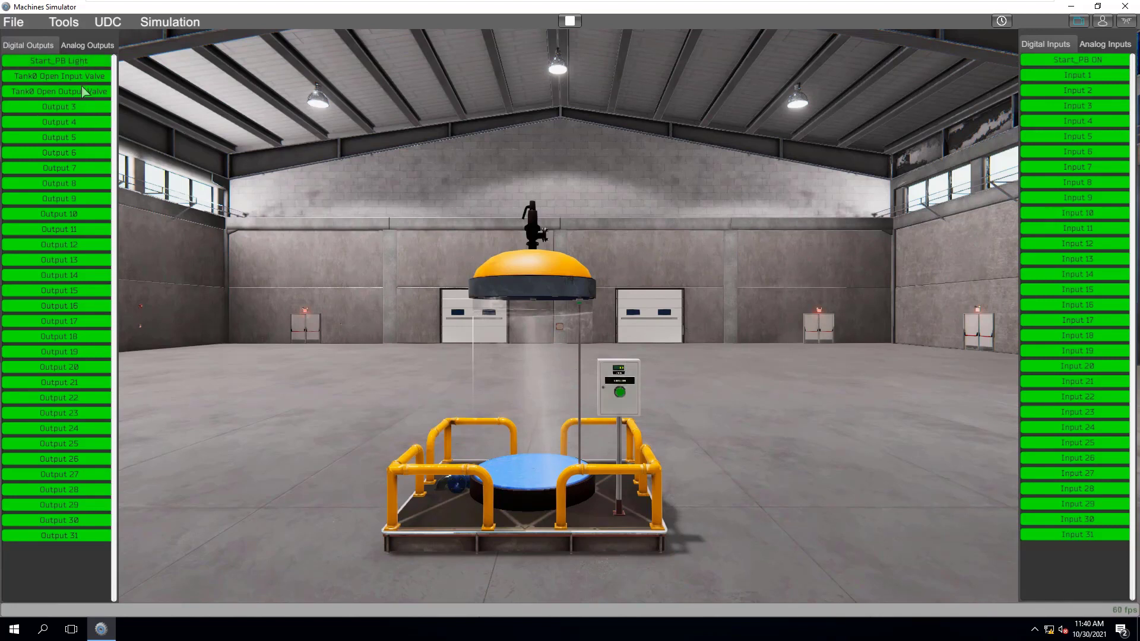
# Step: Test filling the tank with its input valve while monitoring the analog inputs, and draining it with its output valve, closing each valve after its test
pyautogui.click(84, 77)
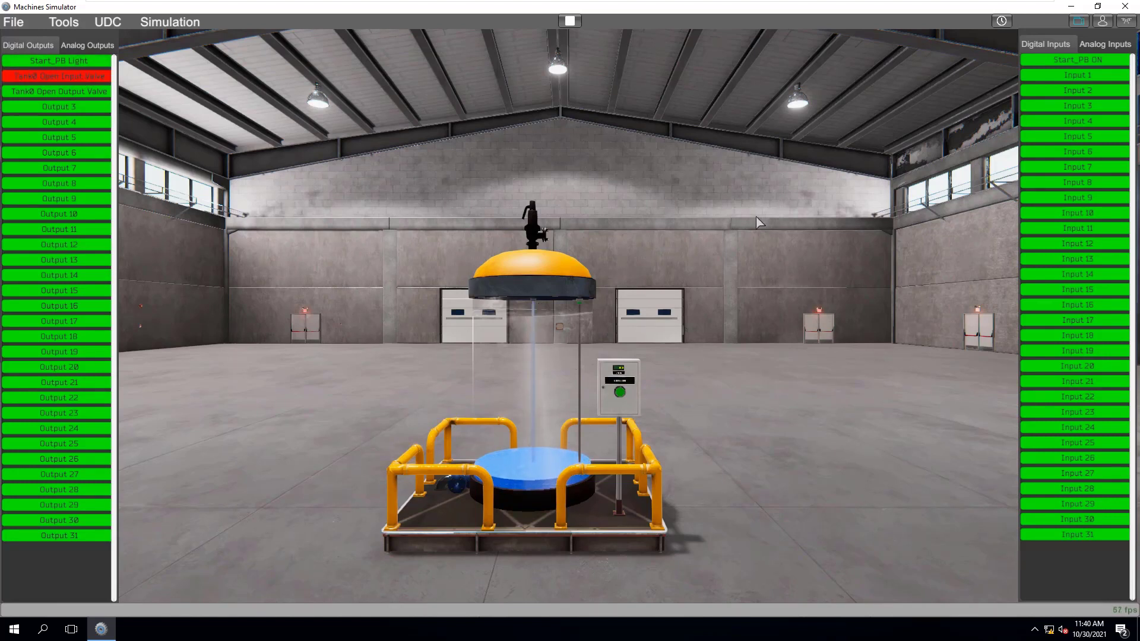
pyautogui.click(1107, 45)
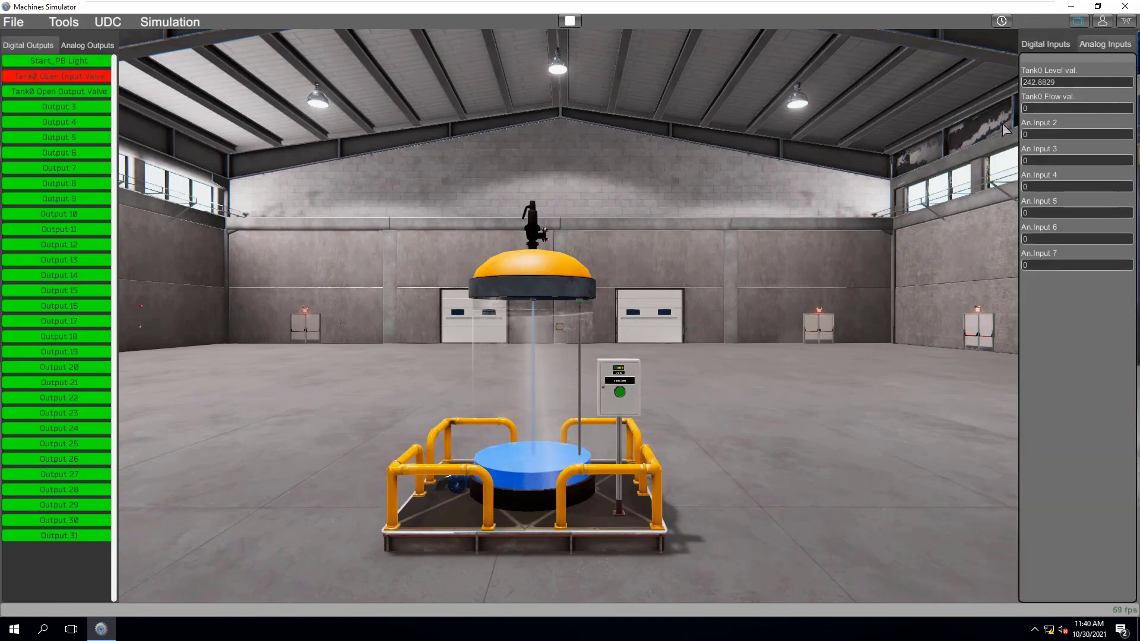
pyautogui.click(57, 76)
pyautogui.click(60, 93)
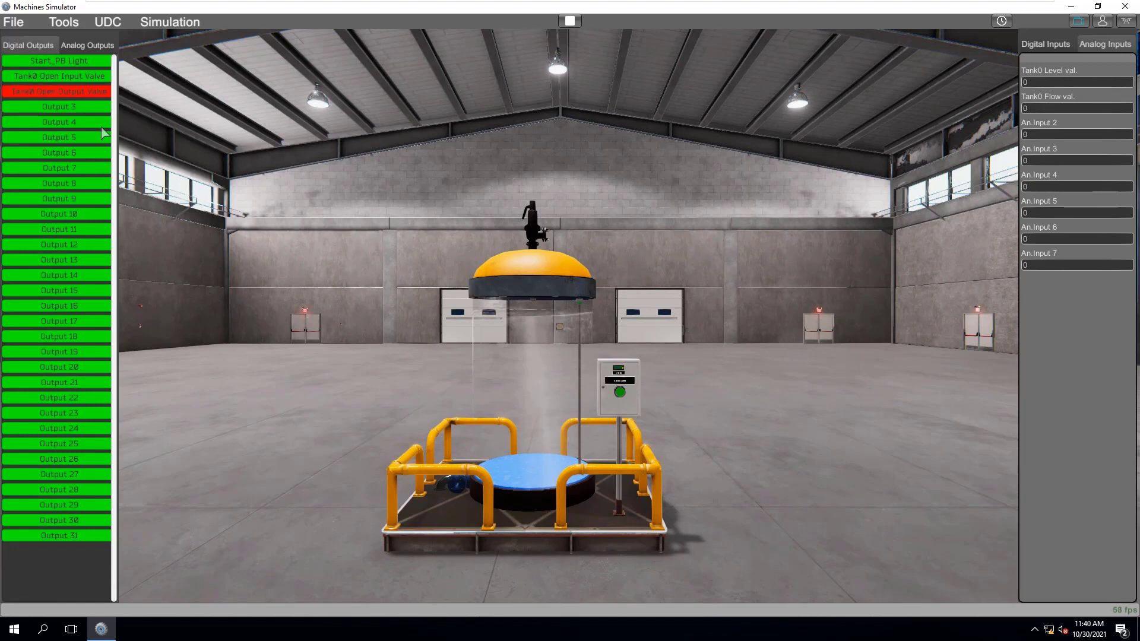
pyautogui.click(59, 89)
# Step: Try to save the machine as a new file while the simulation is running
pyautogui.click(15, 22)
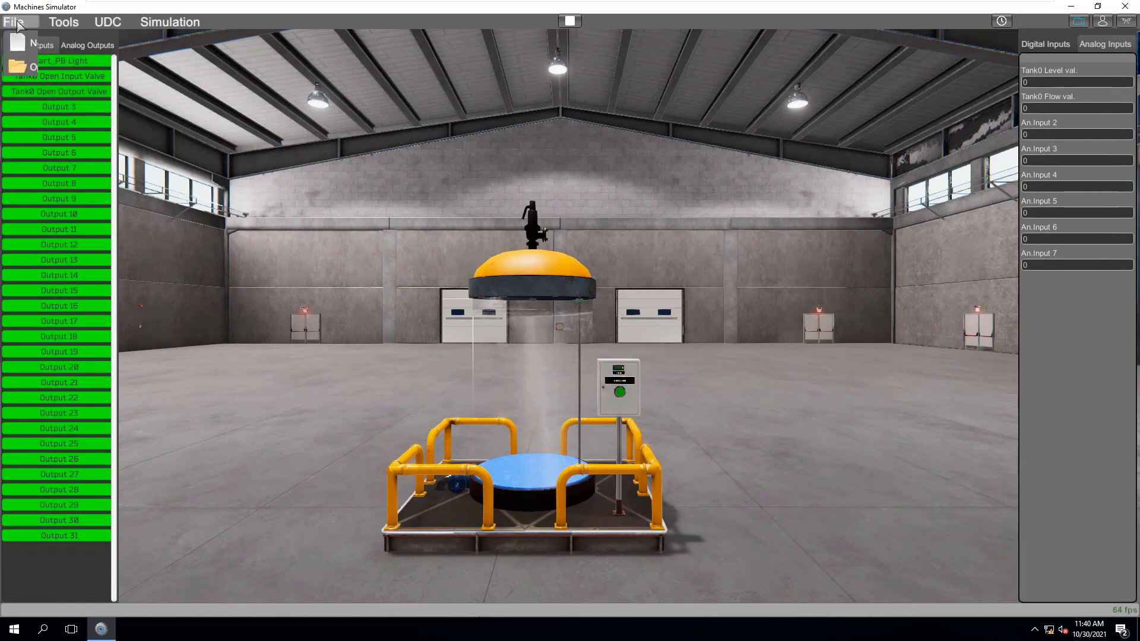
pyautogui.click(43, 115)
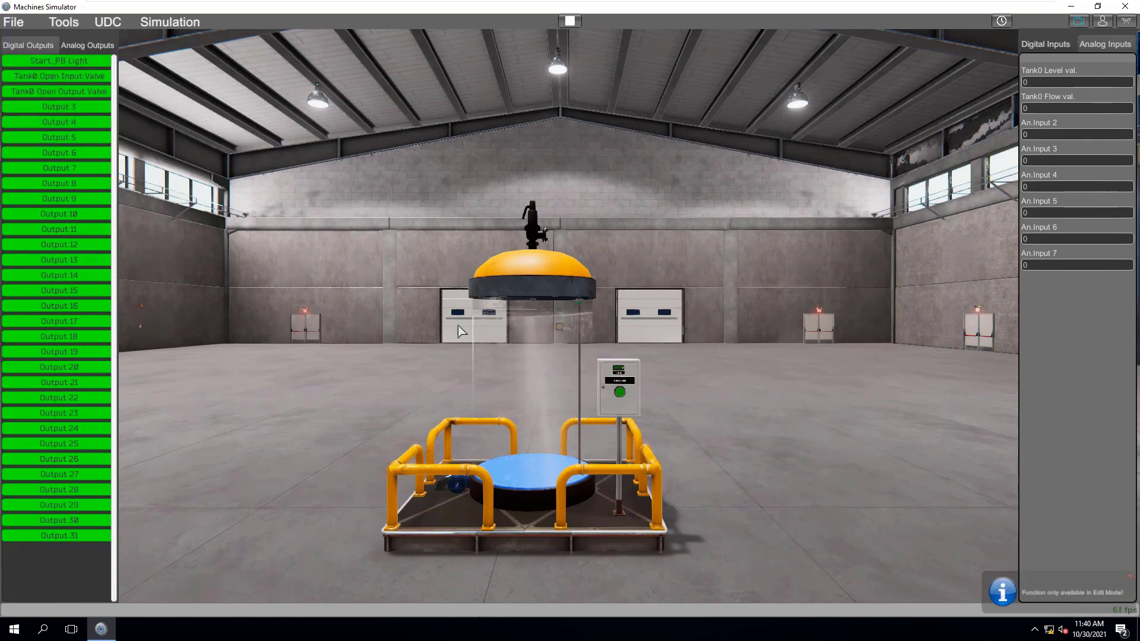
pyautogui.click(13, 22)
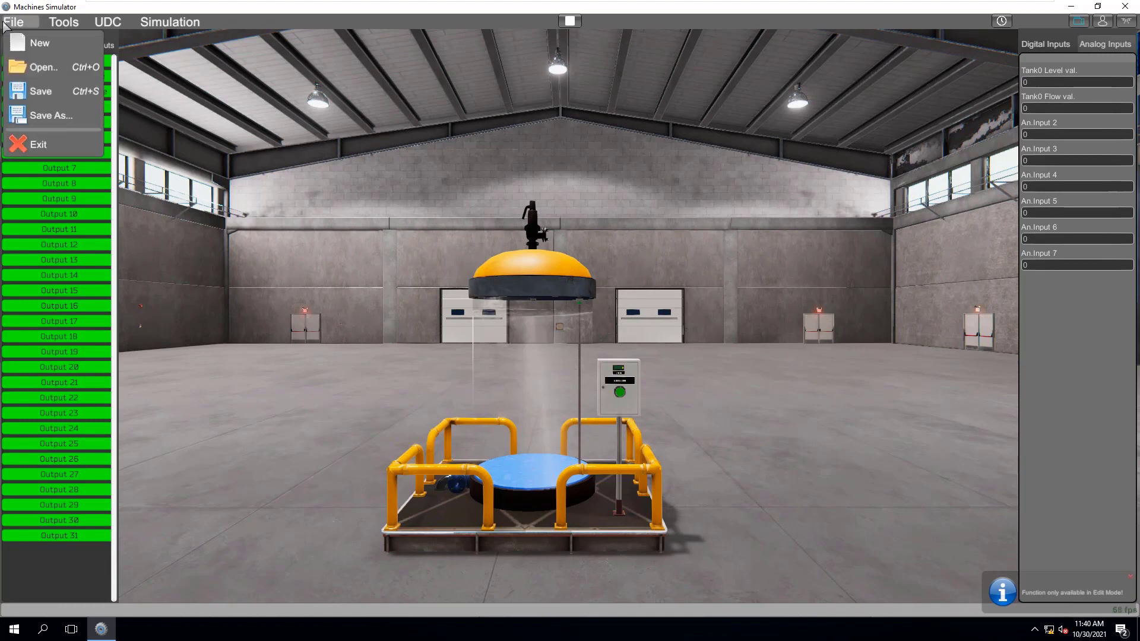
pyautogui.click(47, 117)
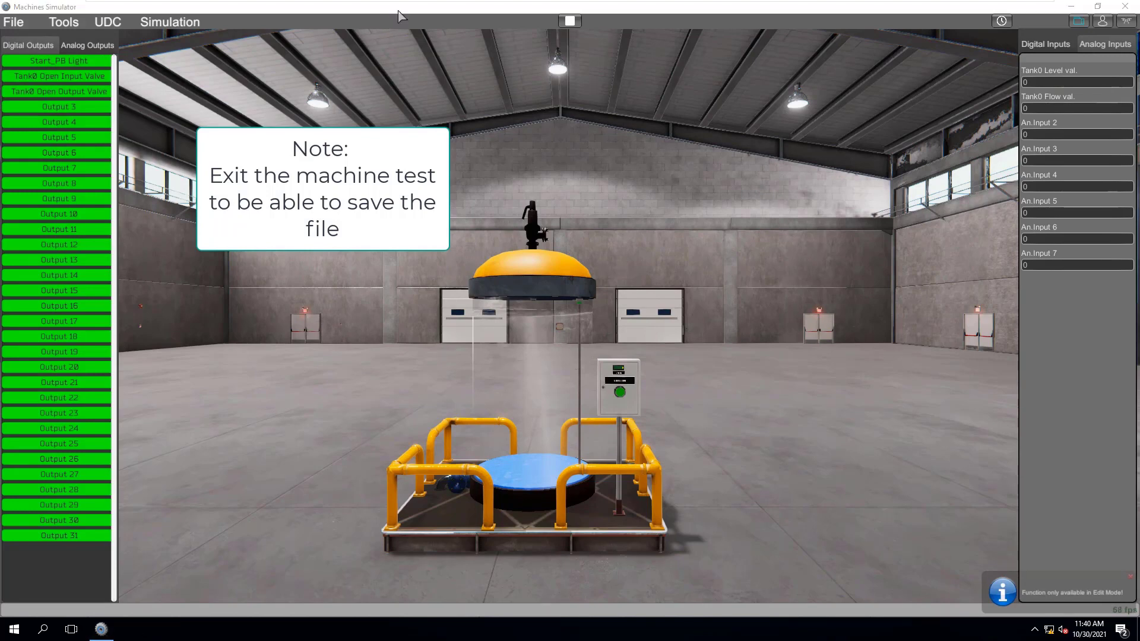
# Step: Stop the simulation and save the machine in the MyMachines folder as MyMixingTank.maq
pyautogui.click(569, 21)
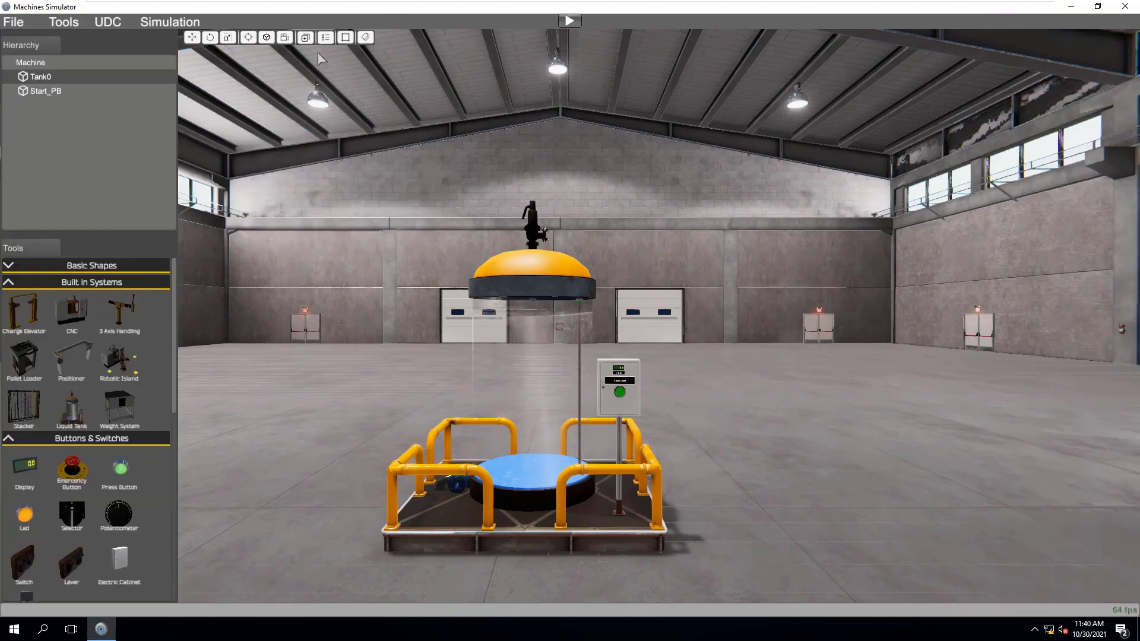
pyautogui.click(13, 22)
pyautogui.click(27, 113)
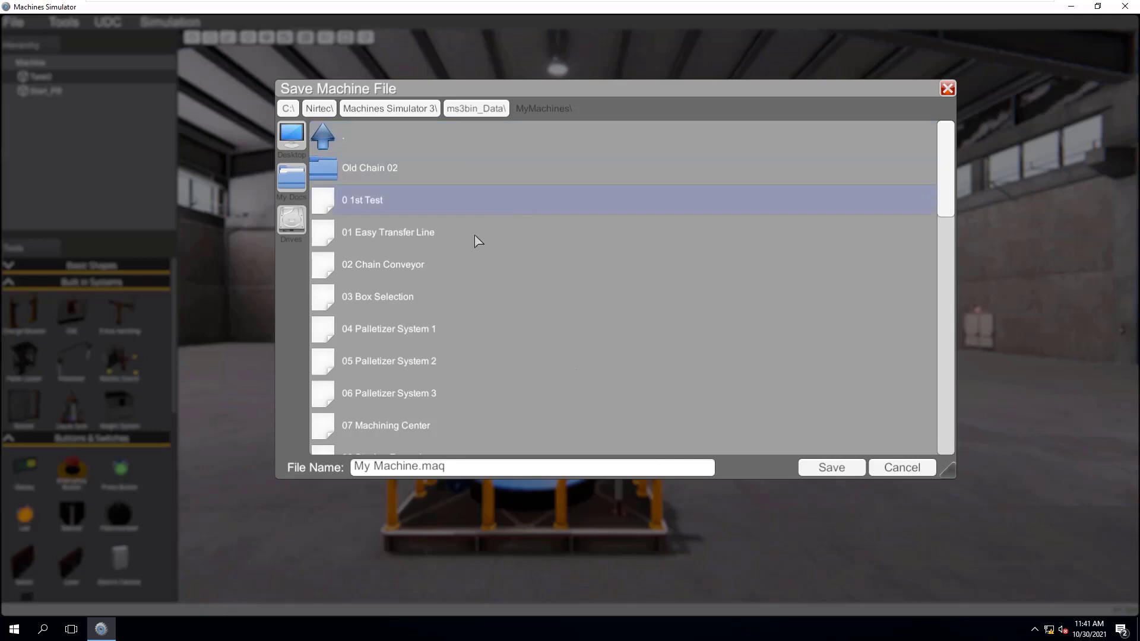
pyautogui.click(419, 473)
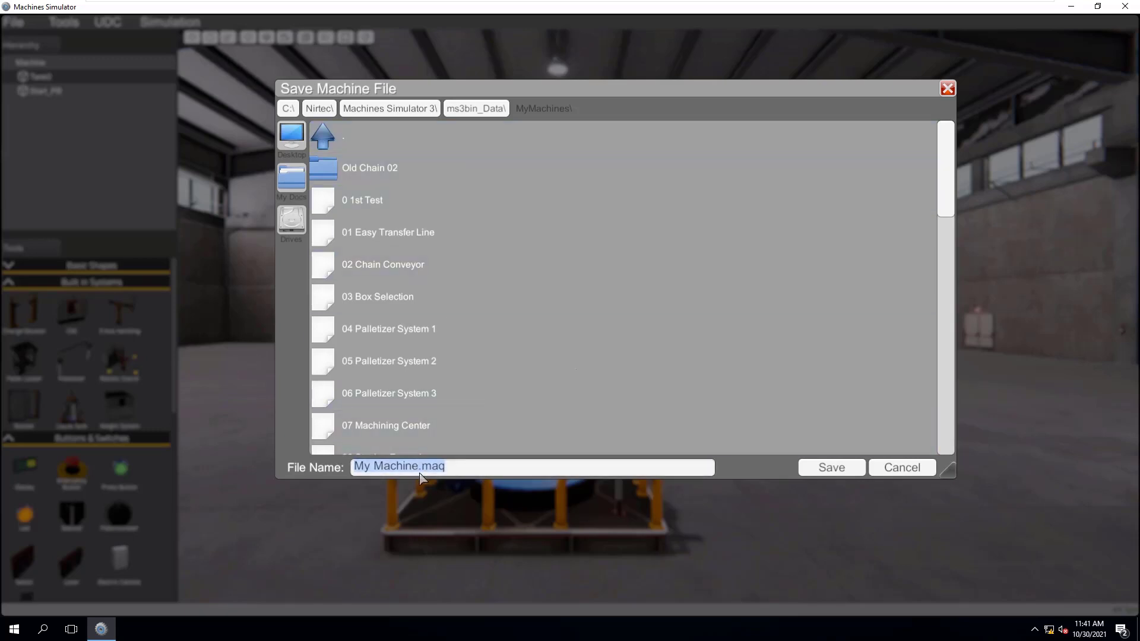
pyautogui.click(420, 473)
pyautogui.press('BackSpace')
pyautogui.press('BackSpace')
pyautogui.press('BackSpace')
pyautogui.press('BackSpace')
pyautogui.press('BackSpace')
pyautogui.press('BackSpace')
pyautogui.press('BackSpace')
pyautogui.press('BackSpace')
pyautogui.press('BackSpace')
pyautogui.press('BackSpace')
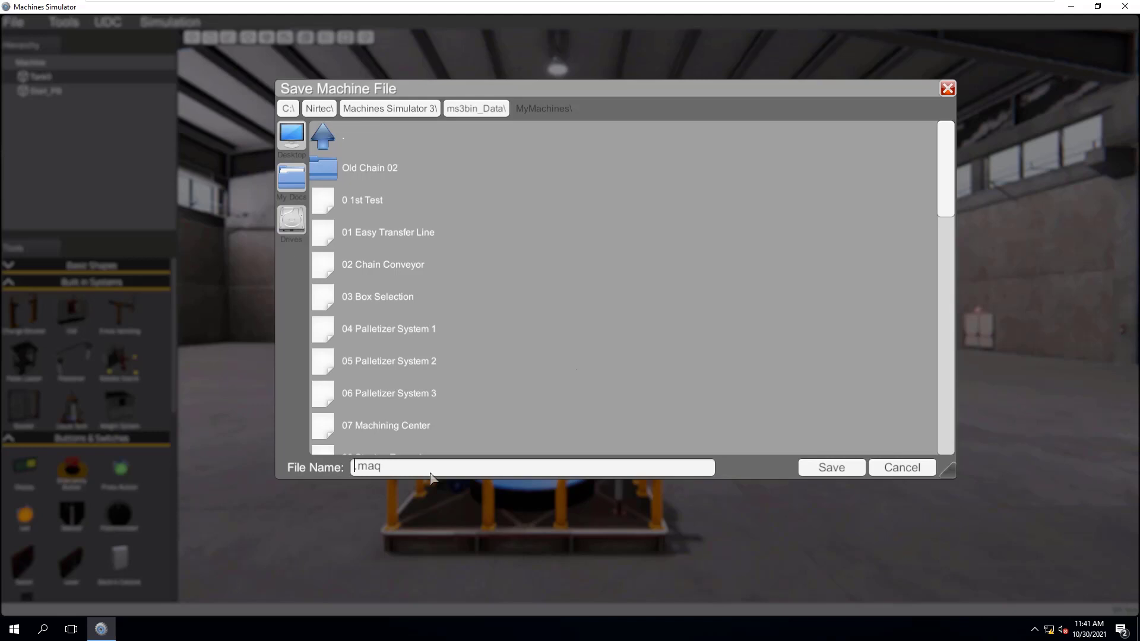
pyautogui.write('Tan')
pyautogui.press('BackSpace')
pyautogui.press('BackSpace')
pyautogui.press('BackSpace')
pyautogui.write('MyTank')
pyautogui.press('BackSpace')
pyautogui.press('BackSpace')
pyautogui.press('BackSpace')
pyautogui.press('BackSpace')
pyautogui.write('MixingTank')
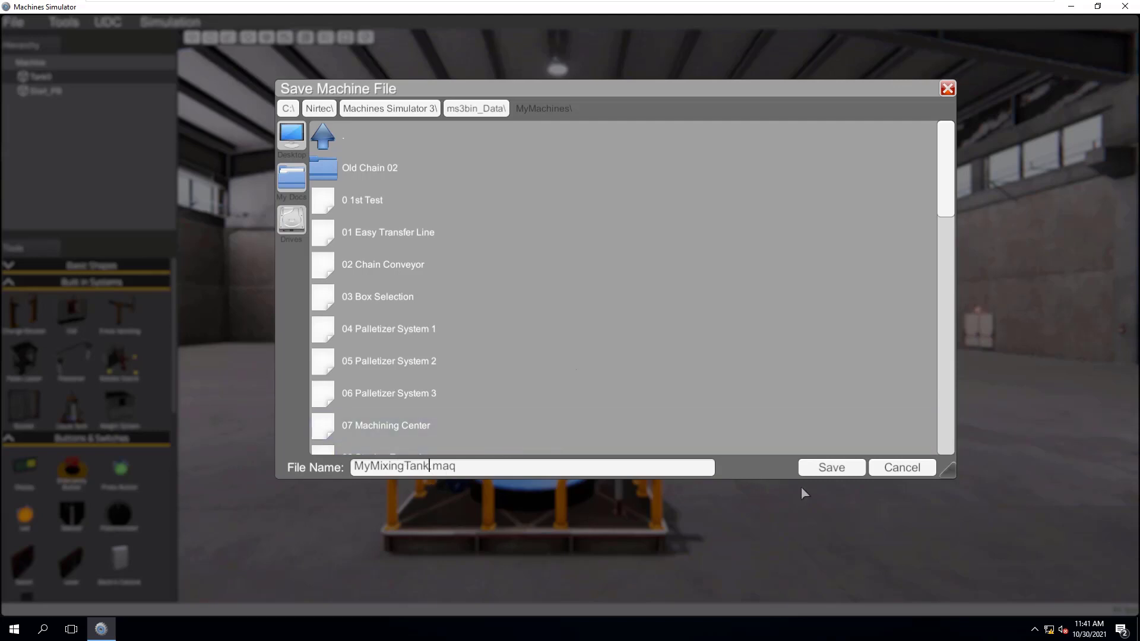
pyautogui.click(845, 472)
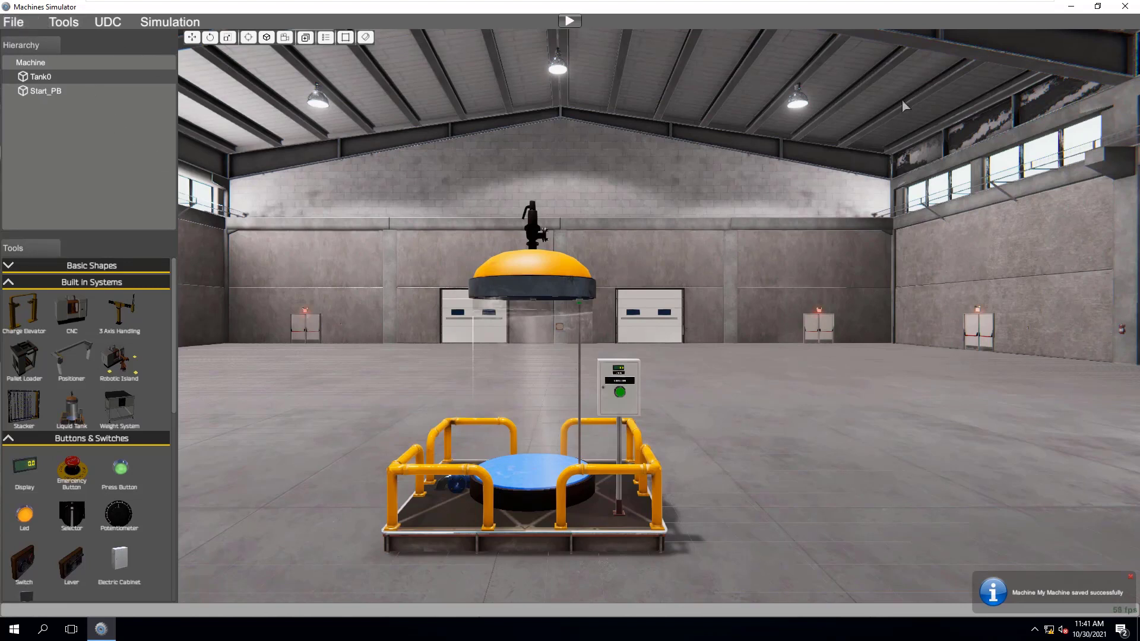
# Step: Exit the editor to the main menu and maximize the simulator window
pyautogui.click(13, 22)
pyautogui.click(35, 144)
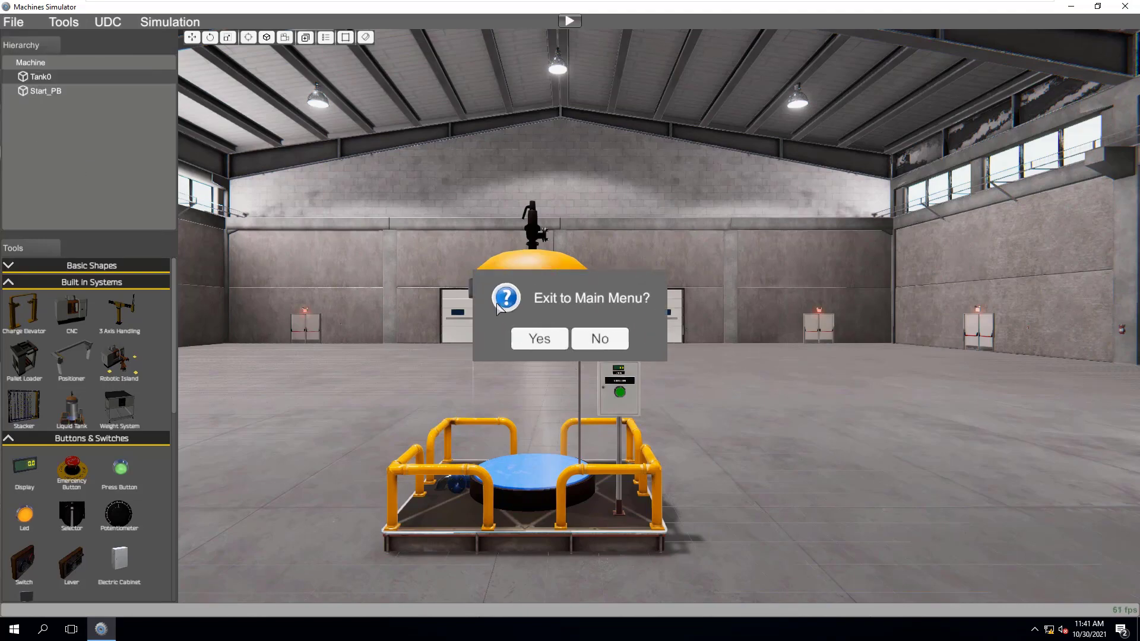
pyautogui.click(536, 336)
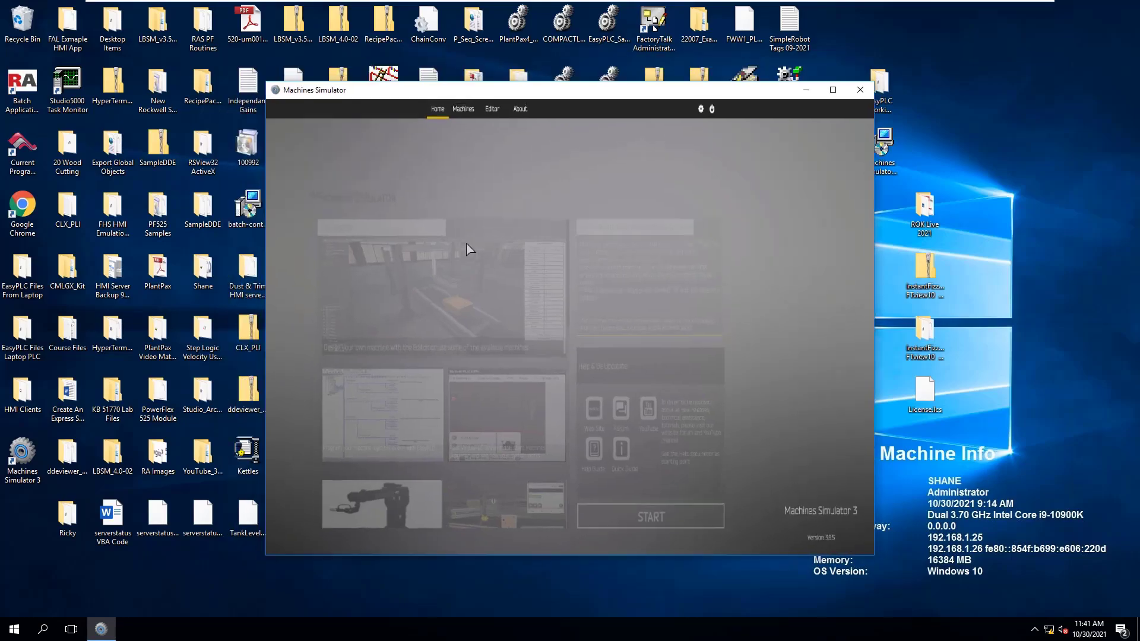
pyautogui.click(833, 89)
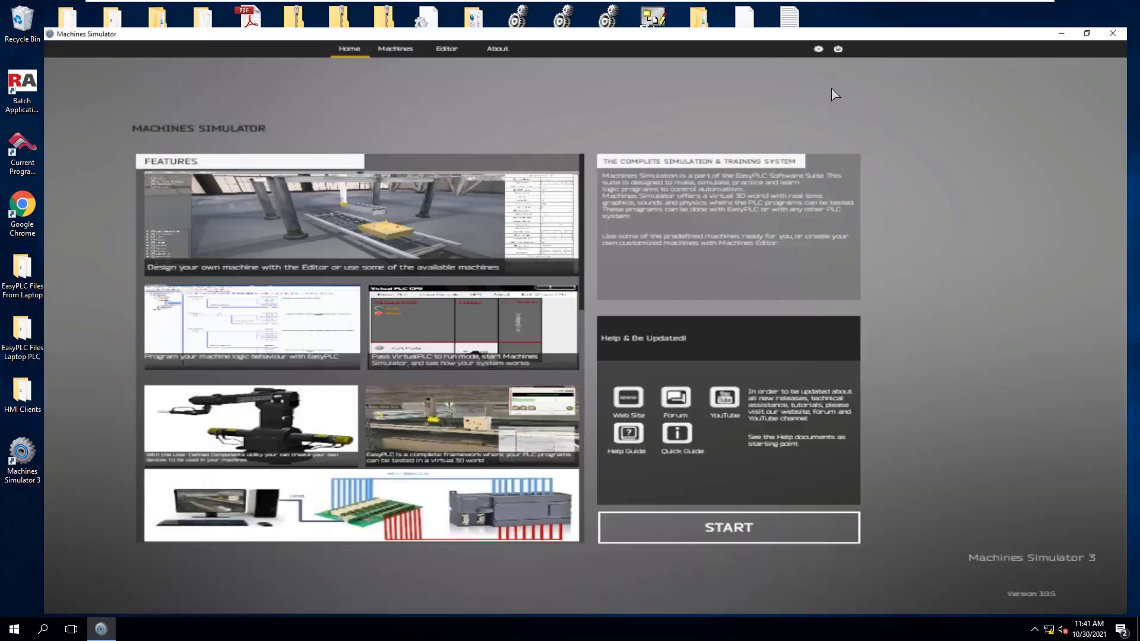
# Step: Find the new machine, My Machine, in the list of available machines and start it
pyautogui.click(370, 27)
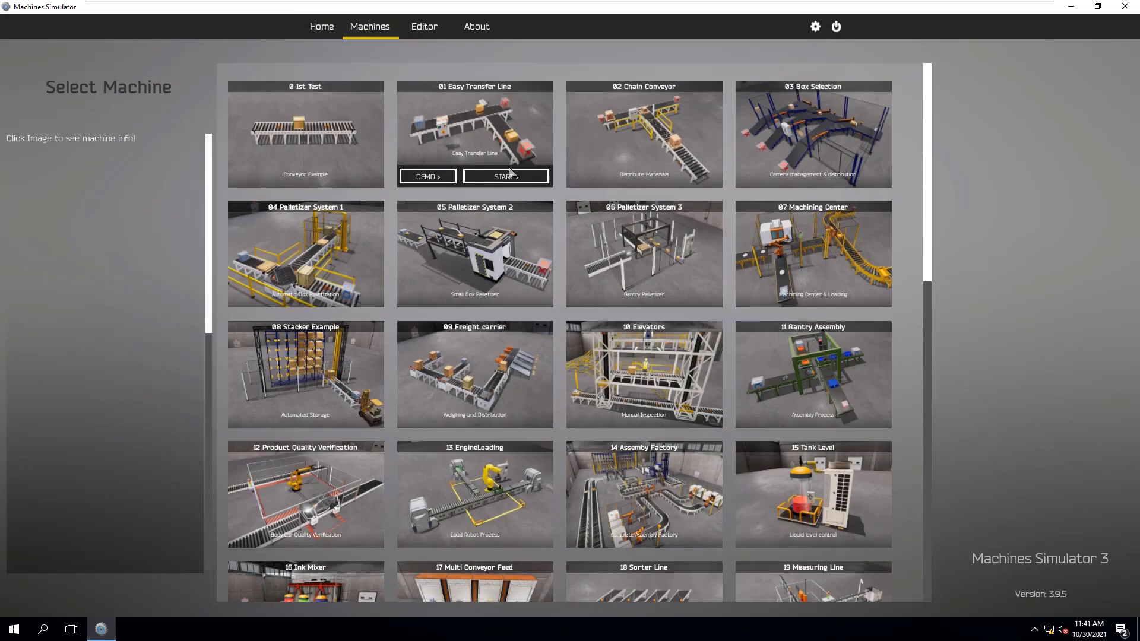
pyautogui.scroll(-10, 518, 238)
pyautogui.scroll(-2, 518, 237)
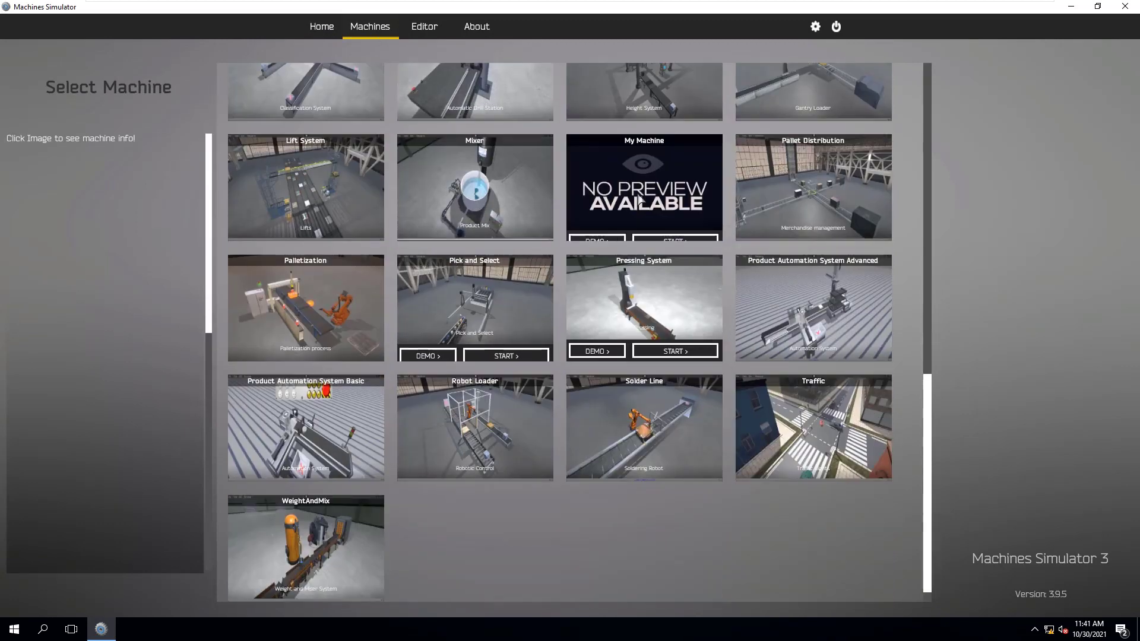
pyautogui.moveTo(668, 189)
pyautogui.click(666, 230)
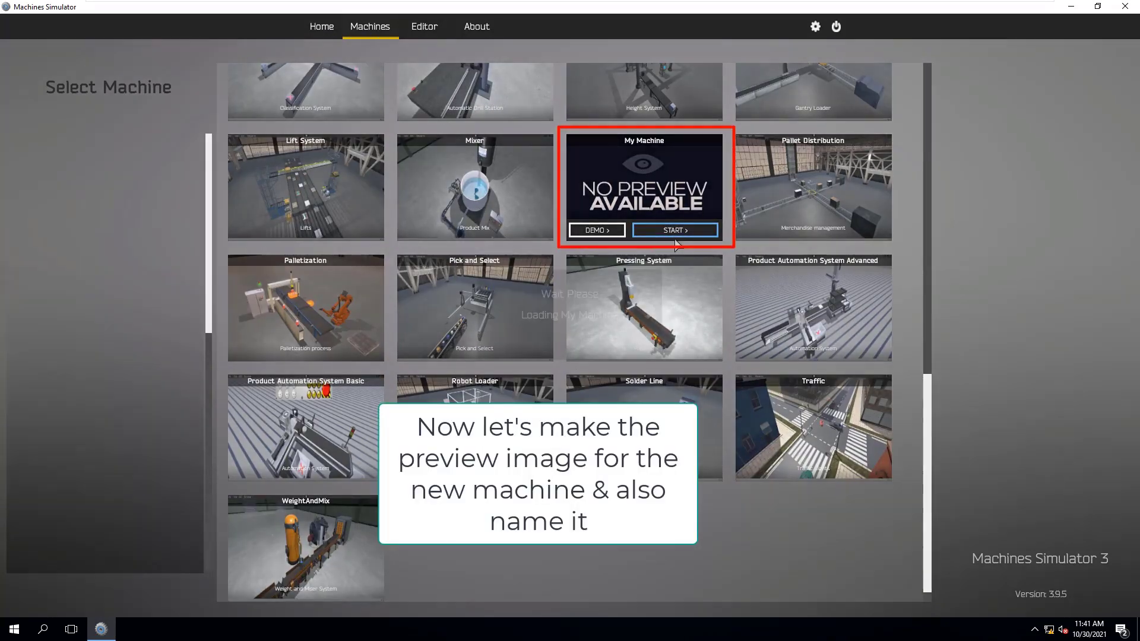
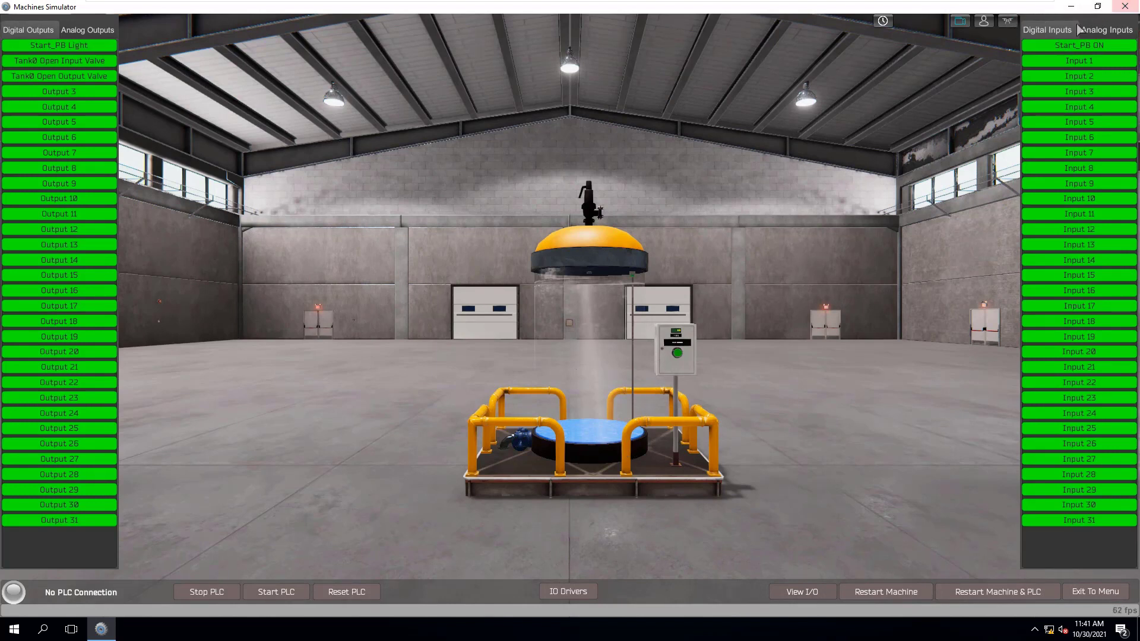
# Step: Exit the running machine to the main menu and open the Factory 1 Editor in a maximized window
pyautogui.click(1094, 593)
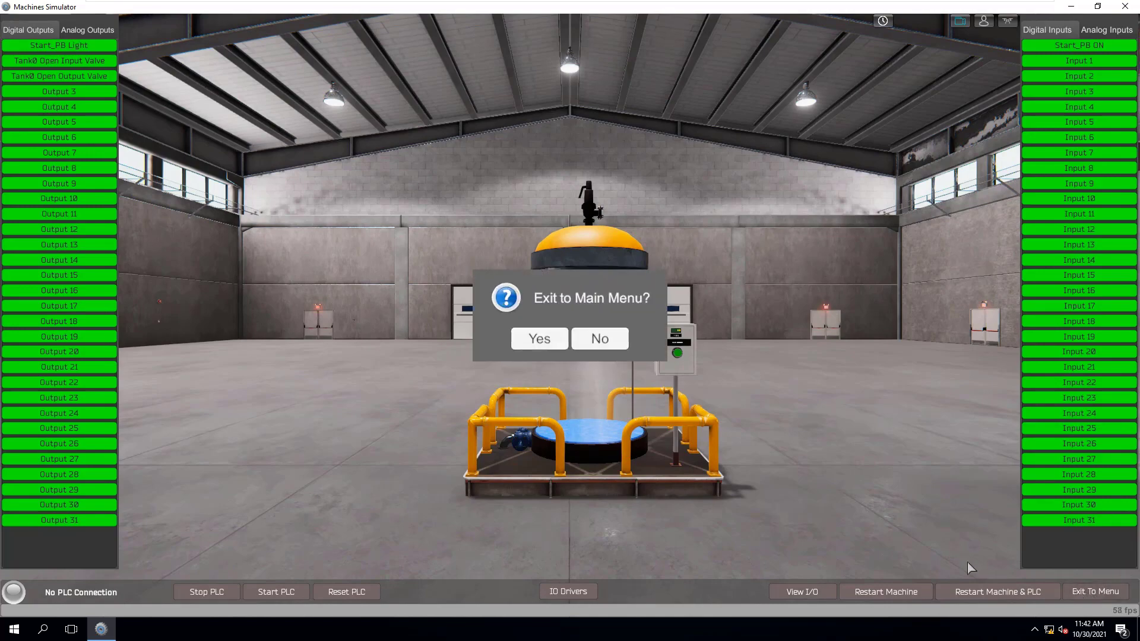
pyautogui.click(538, 338)
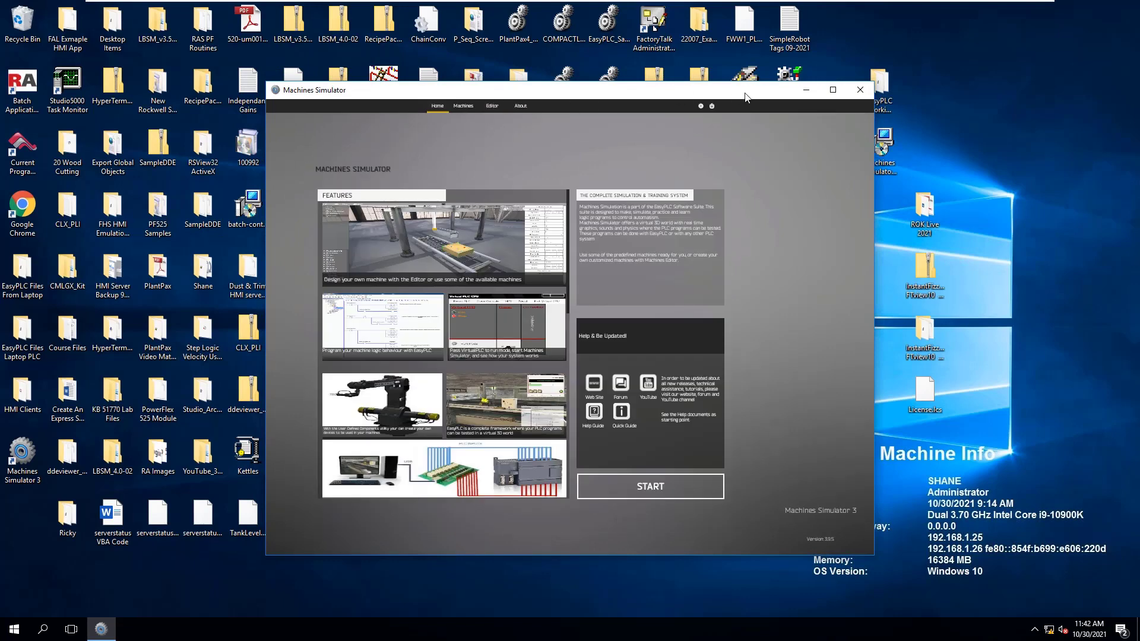
pyautogui.click(833, 90)
pyautogui.click(425, 26)
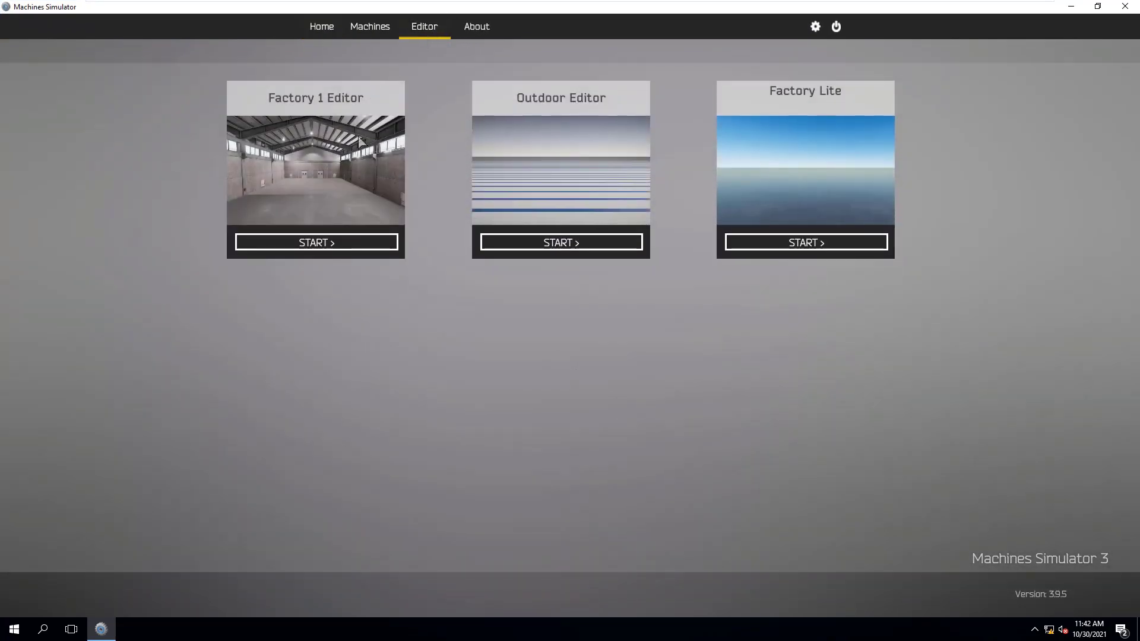
pyautogui.click(334, 244)
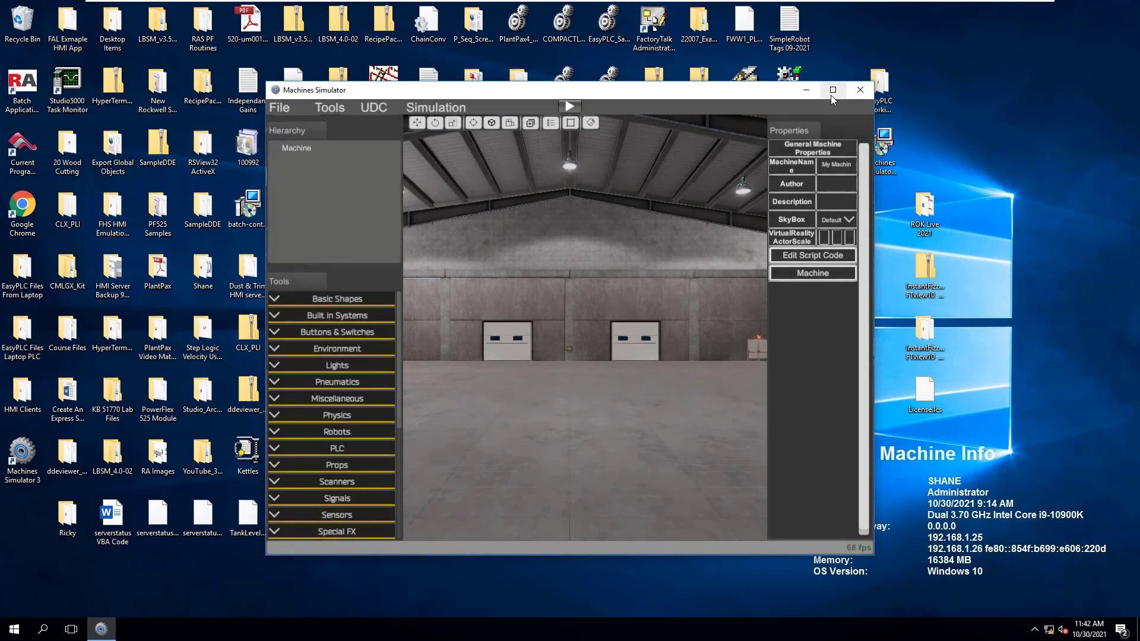
pyautogui.click(833, 90)
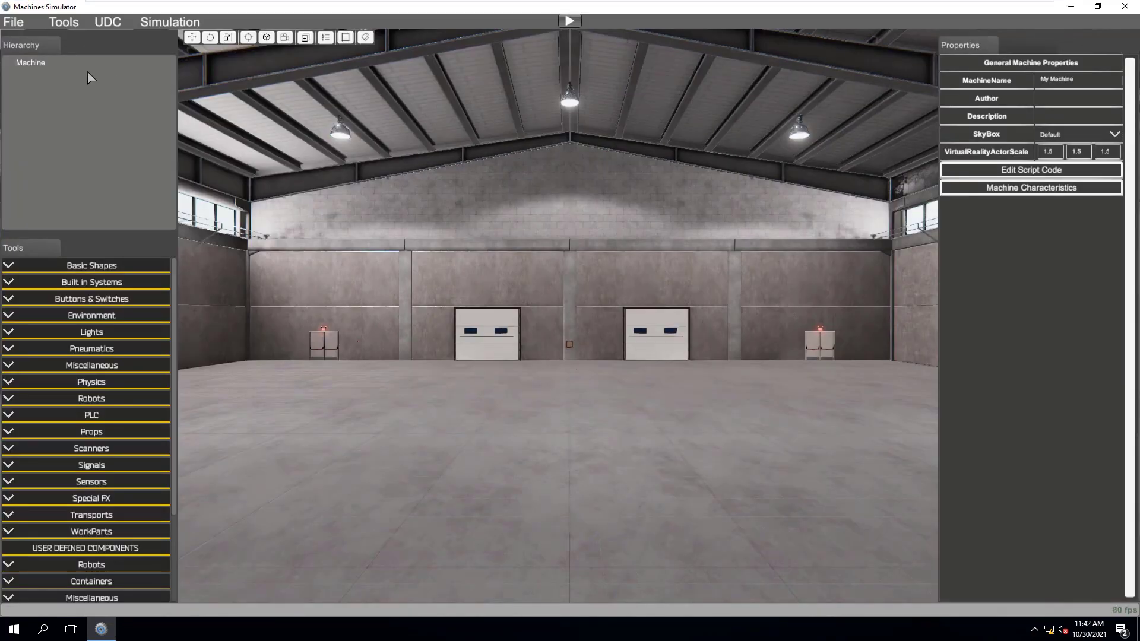
# Step: Load the saved machine file MyMixingTank.maq from the MyMachines folder into the editor
pyautogui.click(14, 23)
pyautogui.click(42, 67)
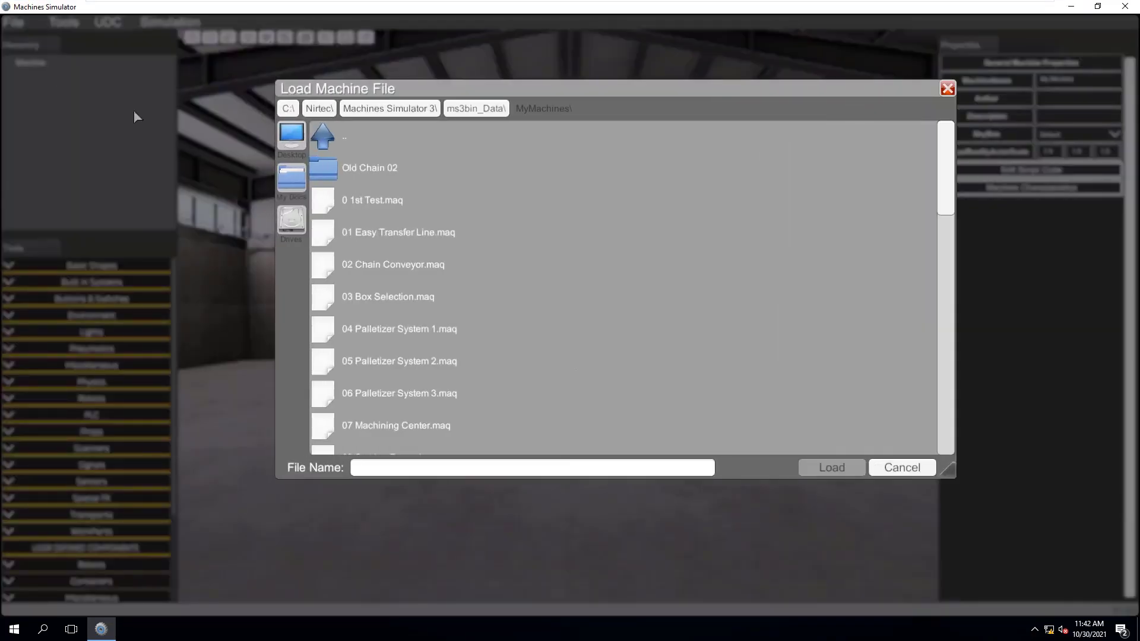
pyautogui.scroll(-5, 381, 249)
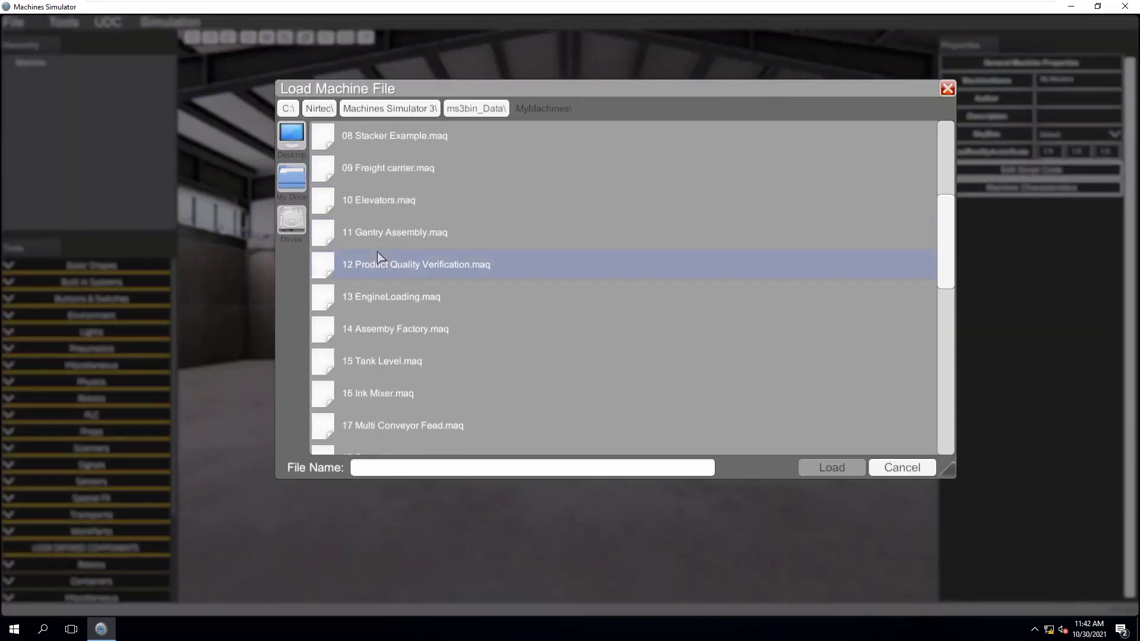
pyautogui.scroll(-5, 375, 289)
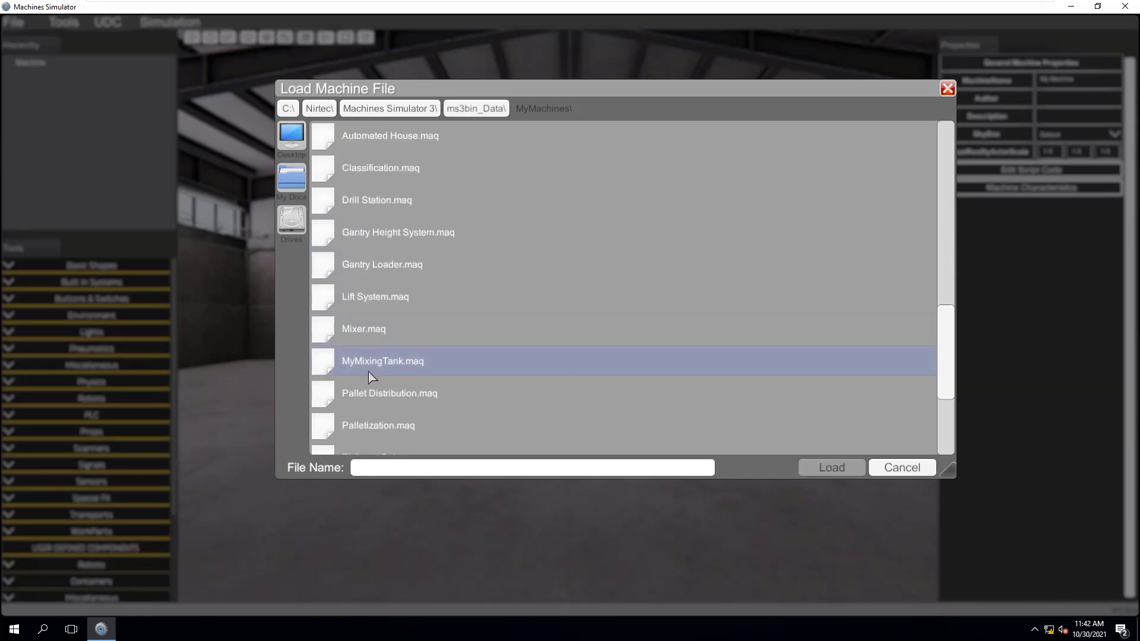
pyautogui.scroll(-3, 371, 378)
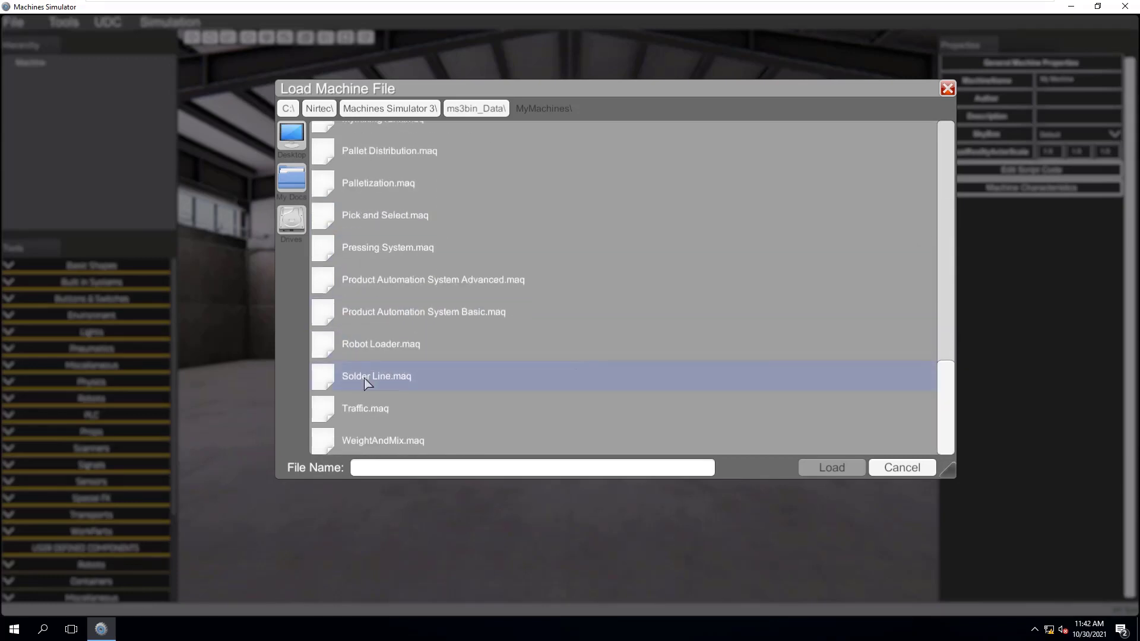
pyautogui.scroll(2, 371, 236)
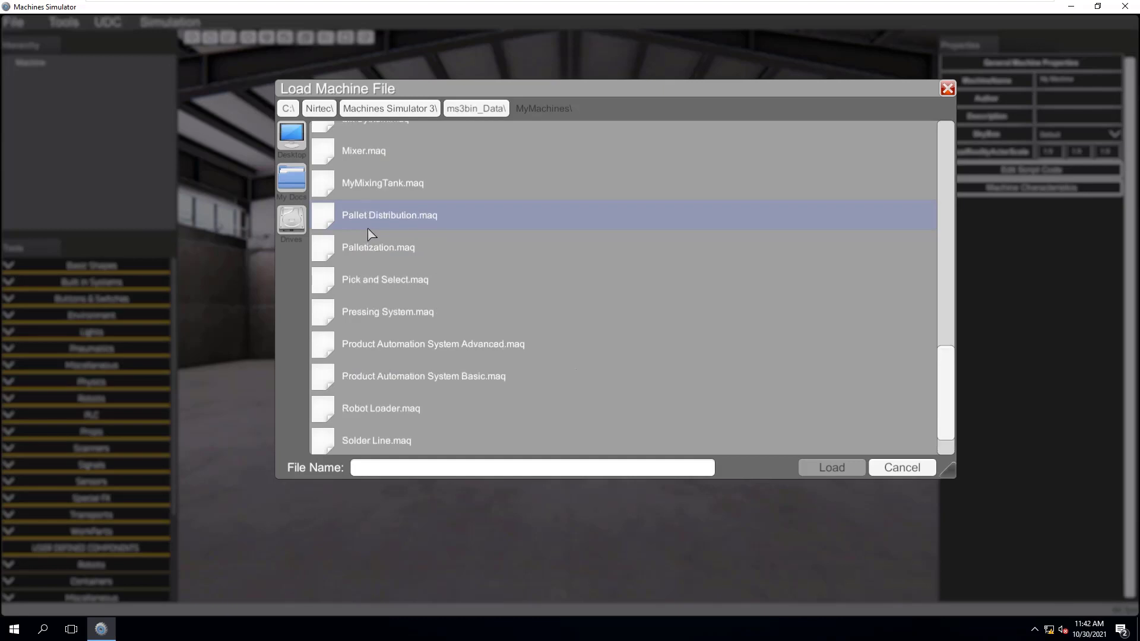
pyautogui.click(368, 185)
pyautogui.click(822, 468)
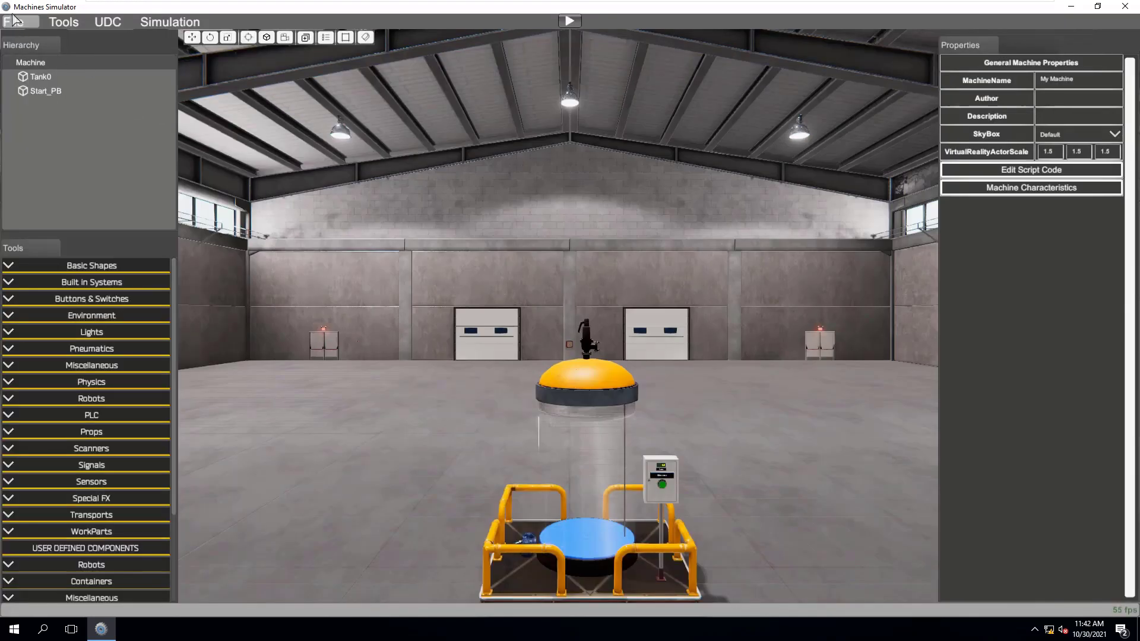
# Step: Examine the editor settings for the I/O number and the options to disable inputs and outputs, and close them
pyautogui.click(64, 24)
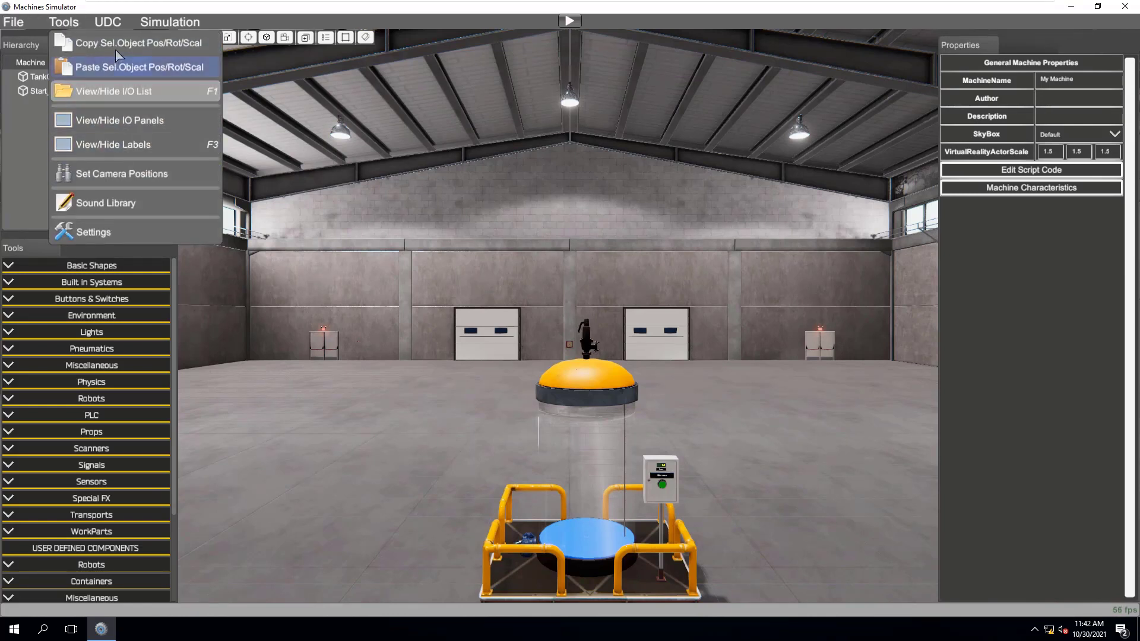
pyautogui.click(107, 25)
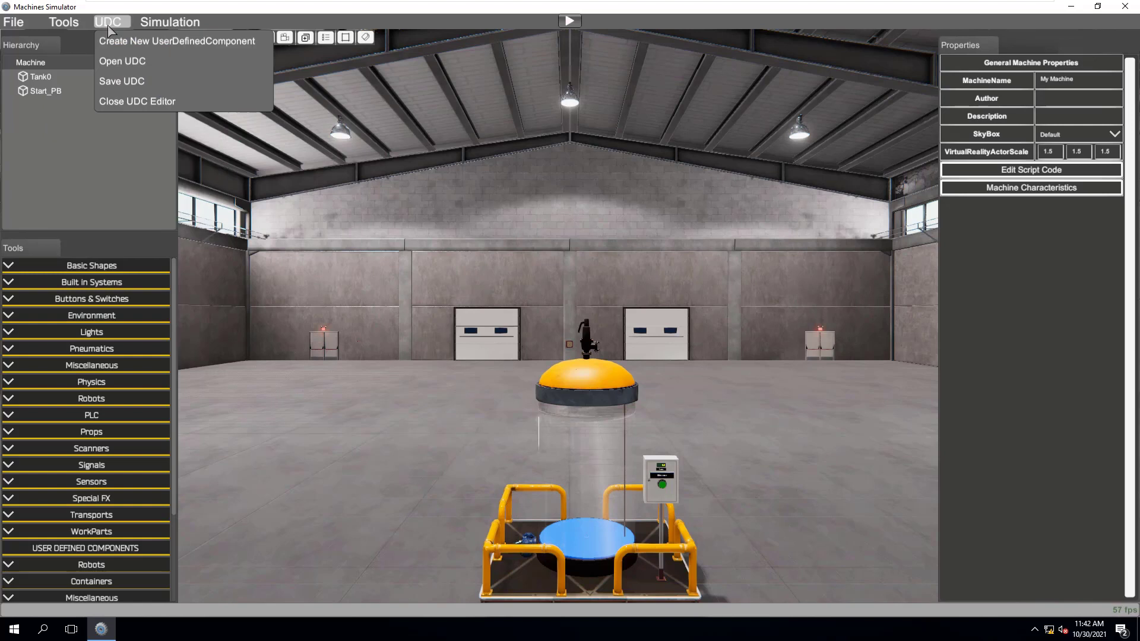
pyautogui.click(25, 22)
pyautogui.click(57, 22)
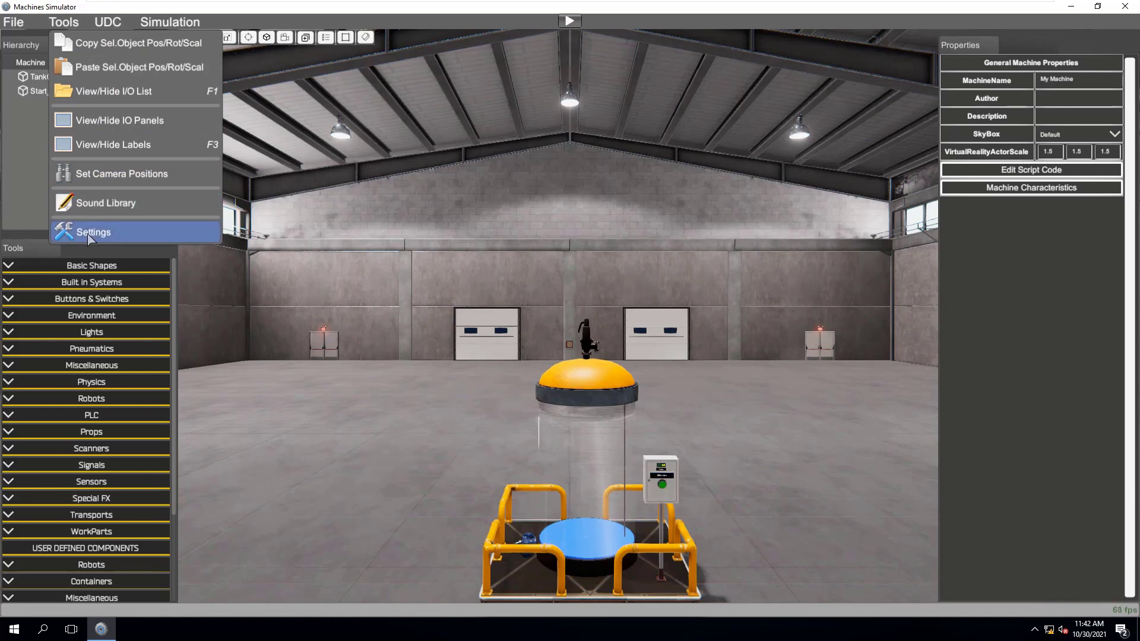
pyautogui.click(216, 233)
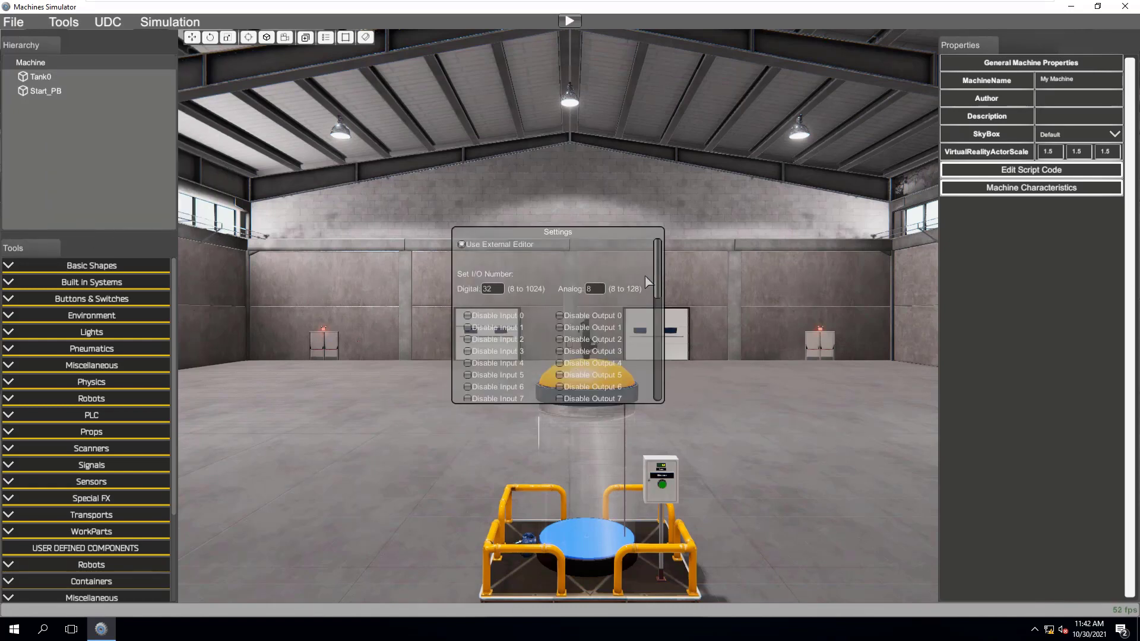
pyautogui.moveTo(653, 291); pyautogui.dragTo(672, 394)
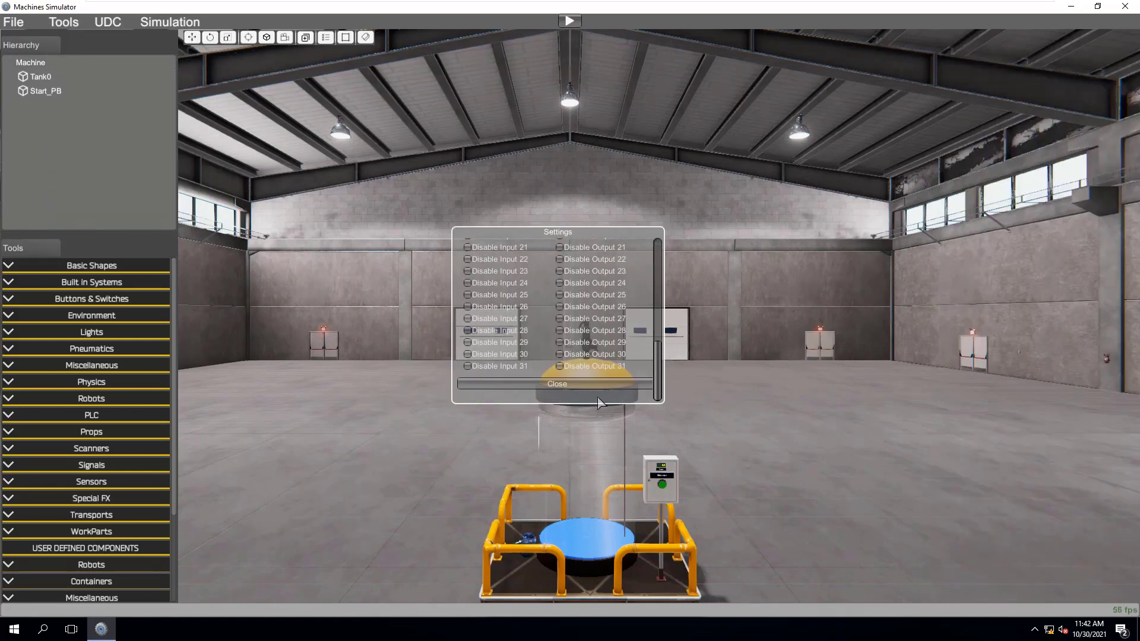
pyautogui.click(582, 383)
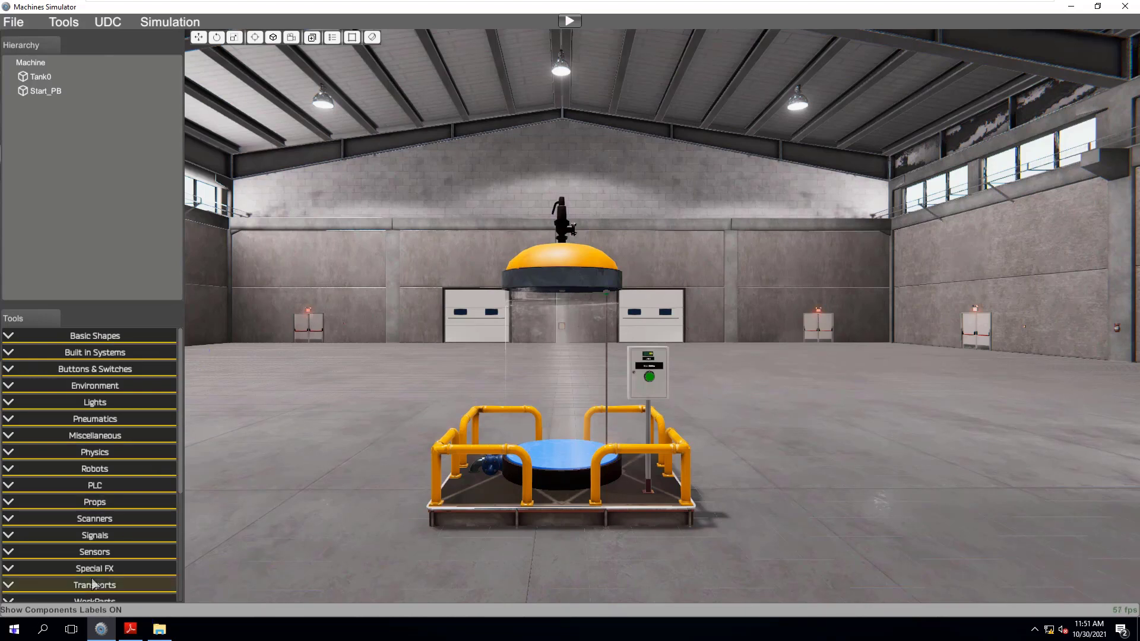
# Step: Switch to File Explorer and browse to the MyMachines folder in C:\Nirtec\Machines Simulator 3\ms3bin_Data
pyautogui.click(13, 634)
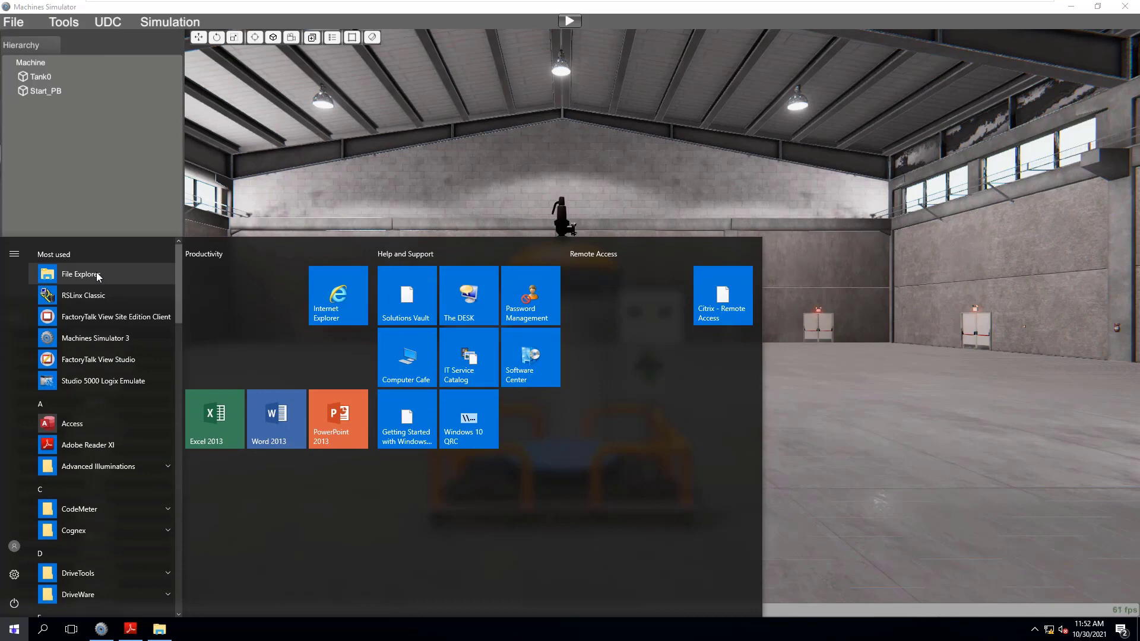
pyautogui.click(98, 278)
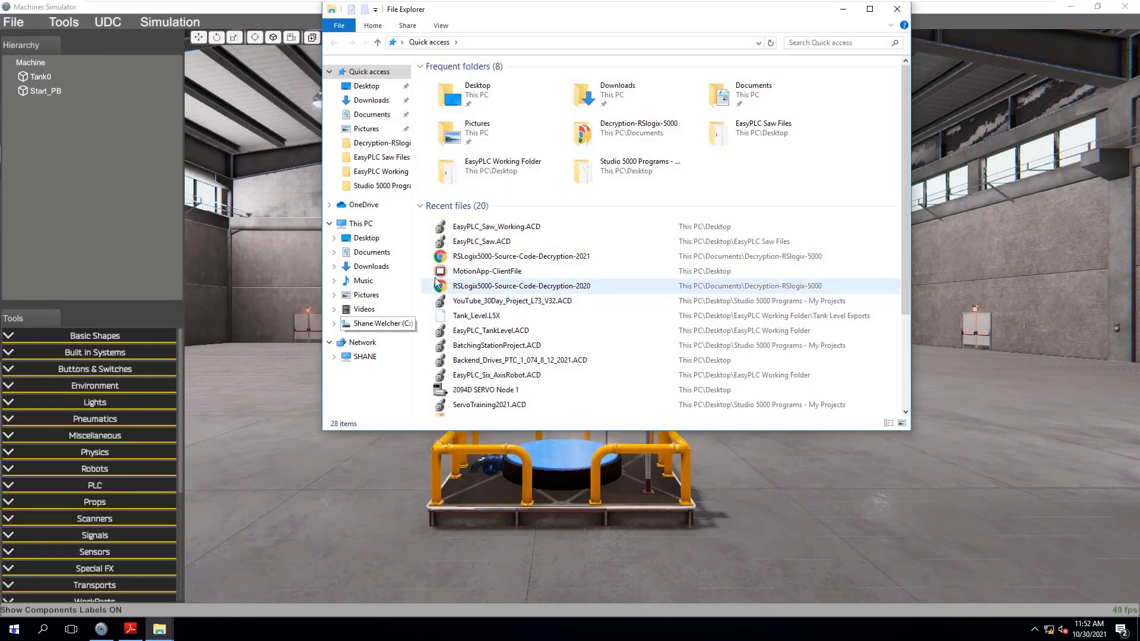
pyautogui.click(362, 225)
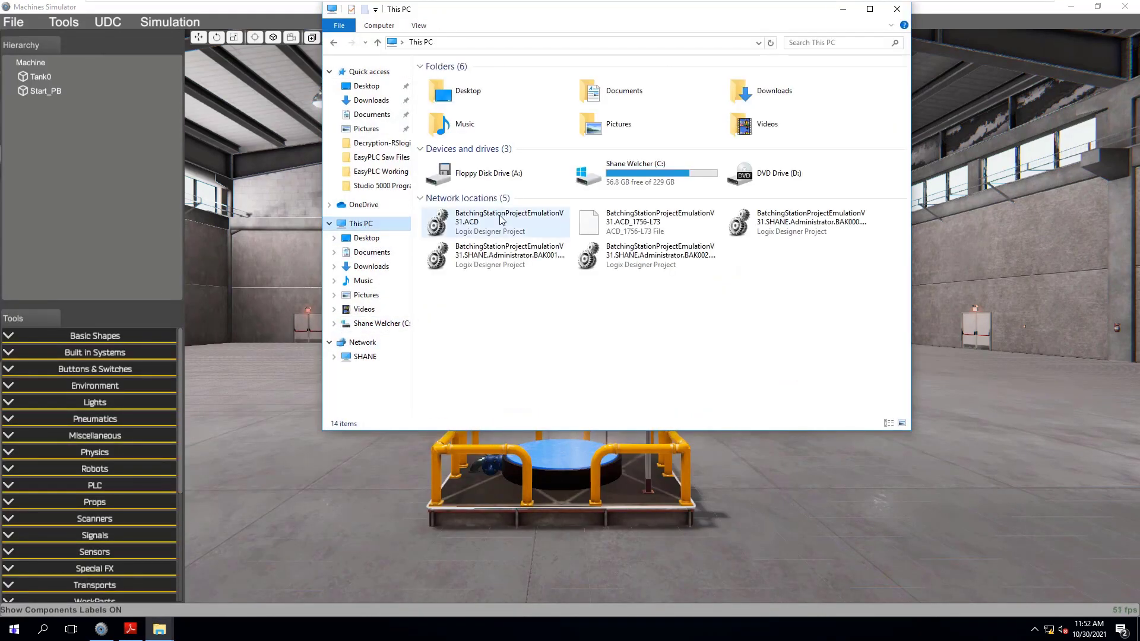
pyautogui.doubleClick(628, 177)
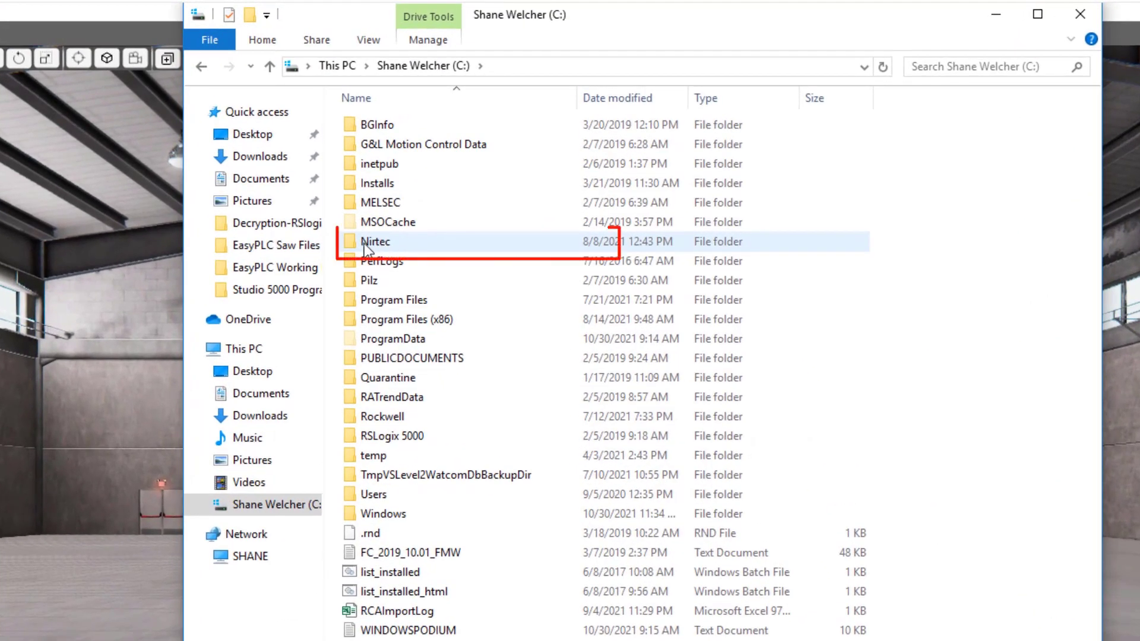
pyautogui.moveTo(369, 243)
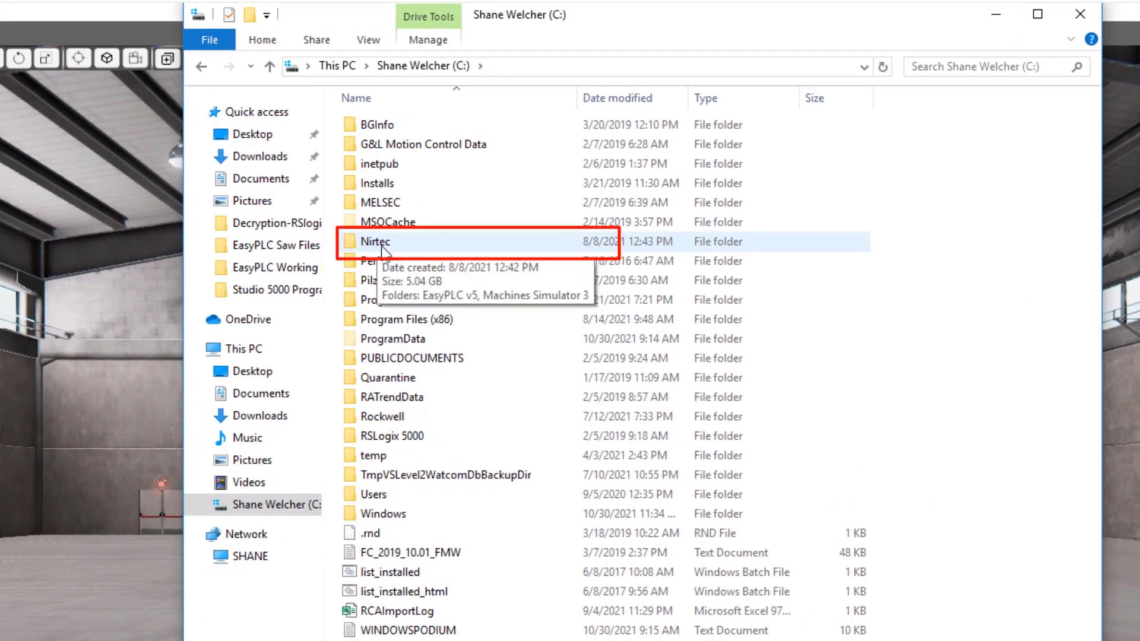
pyautogui.doubleClick(375, 242)
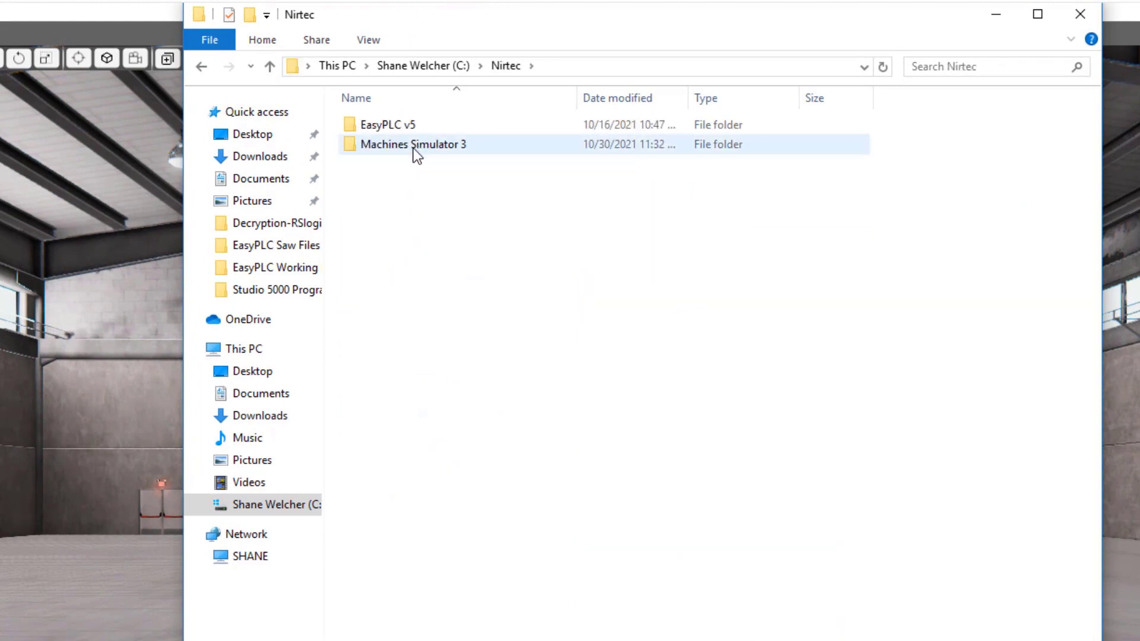
pyautogui.moveTo(416, 149)
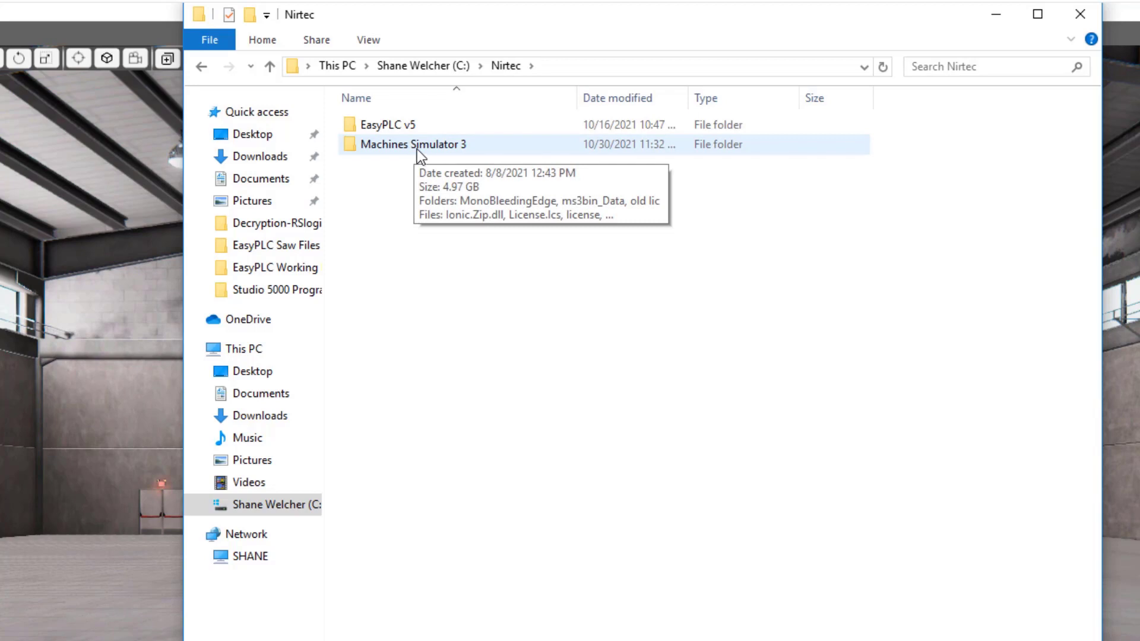
pyautogui.doubleClick(416, 147)
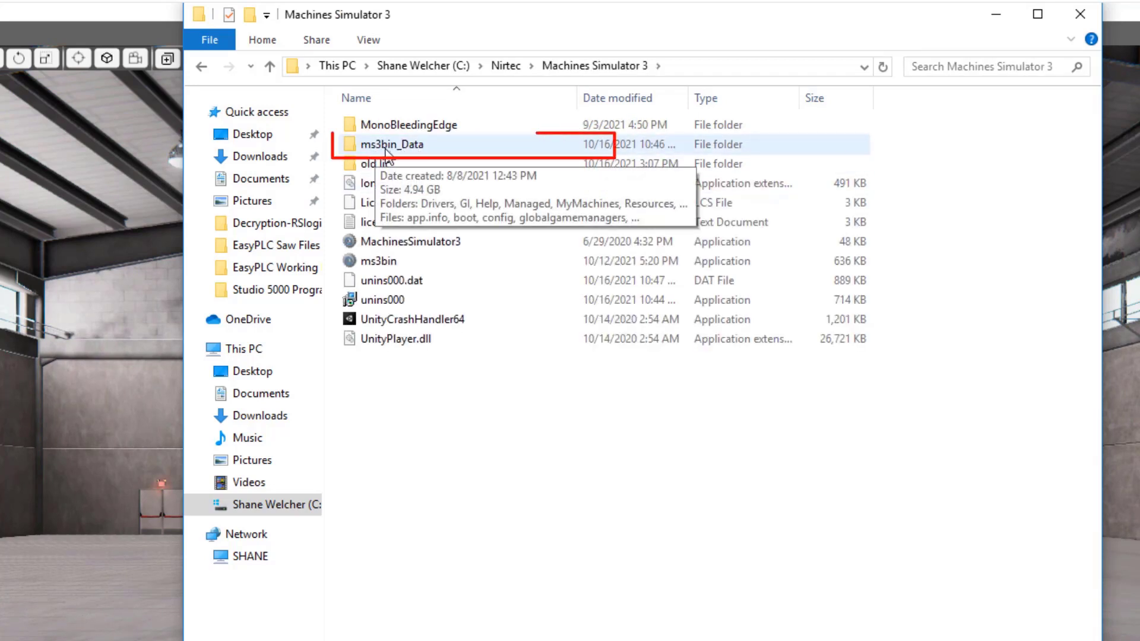
pyautogui.doubleClick(395, 145)
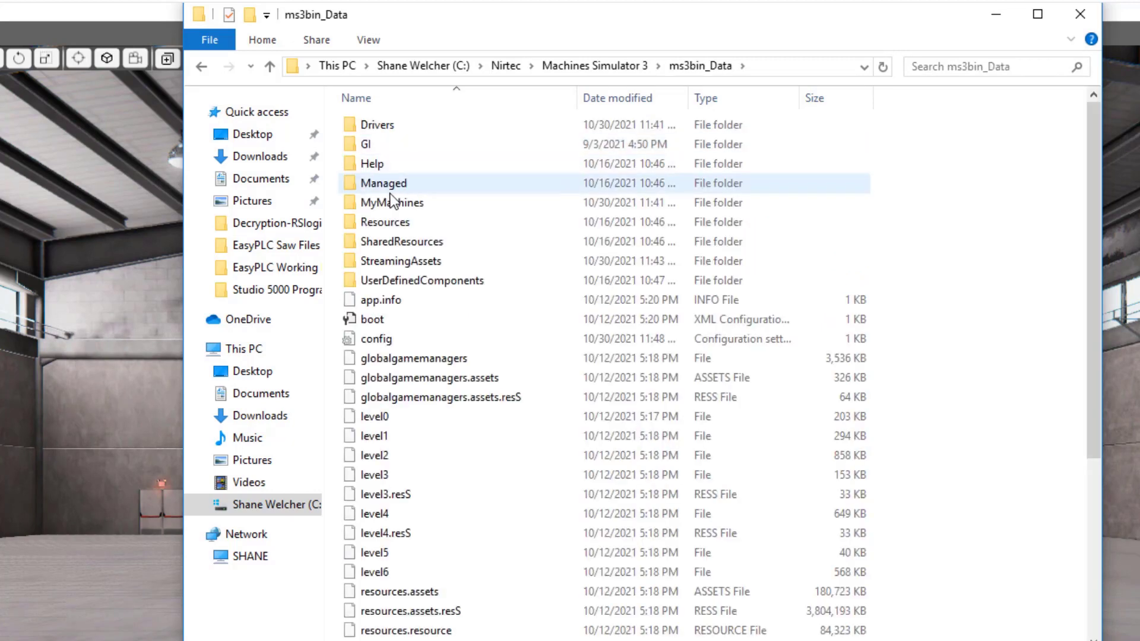
pyautogui.doubleClick(387, 204)
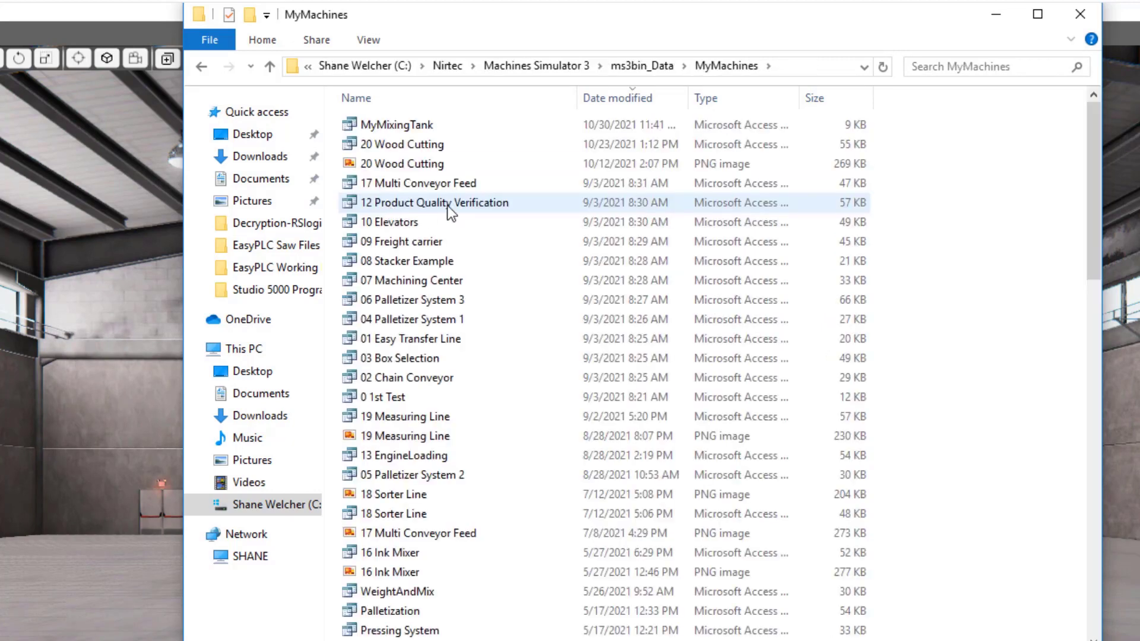
# Step: View the 20 Wood Cutting PNG picture stored beside its machine file, and close the image
pyautogui.scroll(-1, 450, 518)
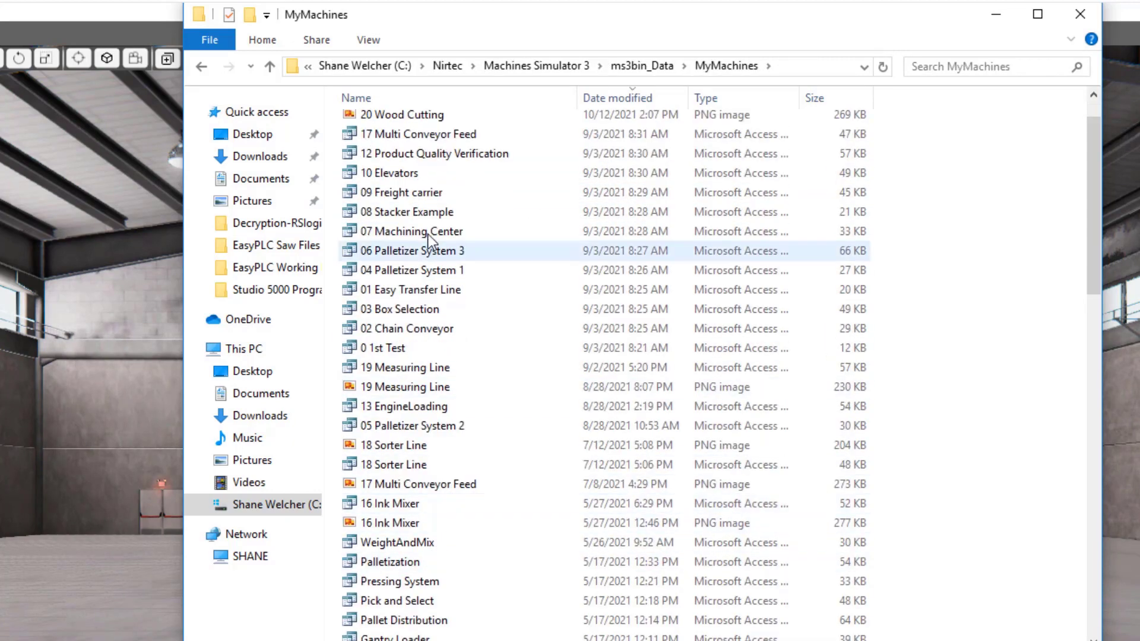
pyautogui.scroll(1, 415, 197)
pyautogui.doubleClick(404, 164)
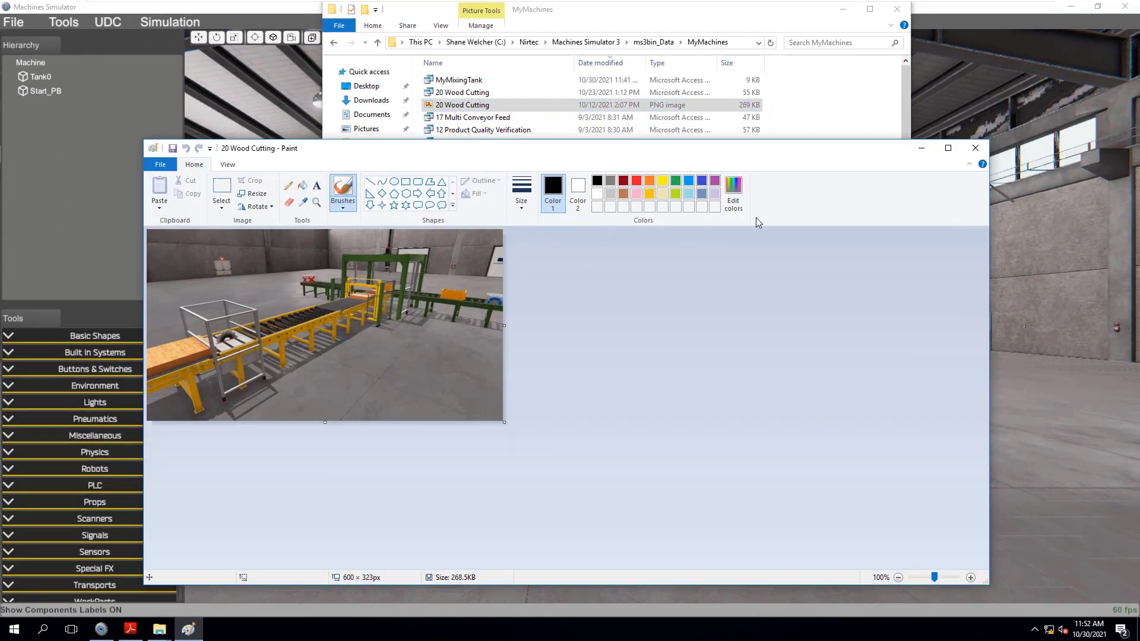
pyautogui.click(976, 148)
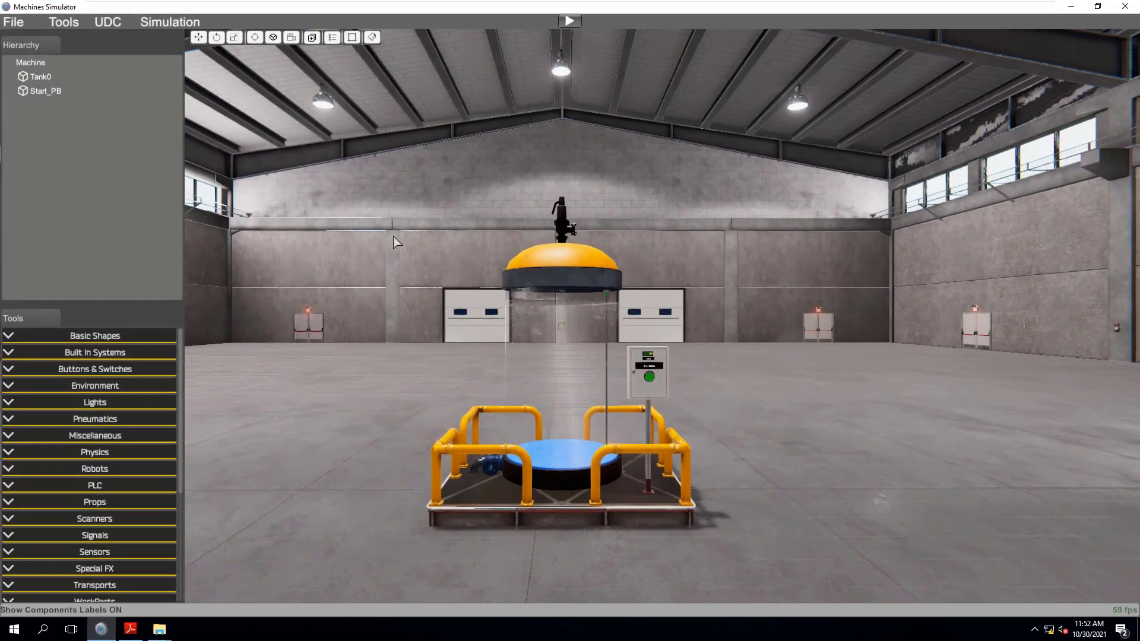
# Step: Start the tank simulation and narrow both the digital outputs and digital inputs panels to widen the scene view
pyautogui.click(570, 21)
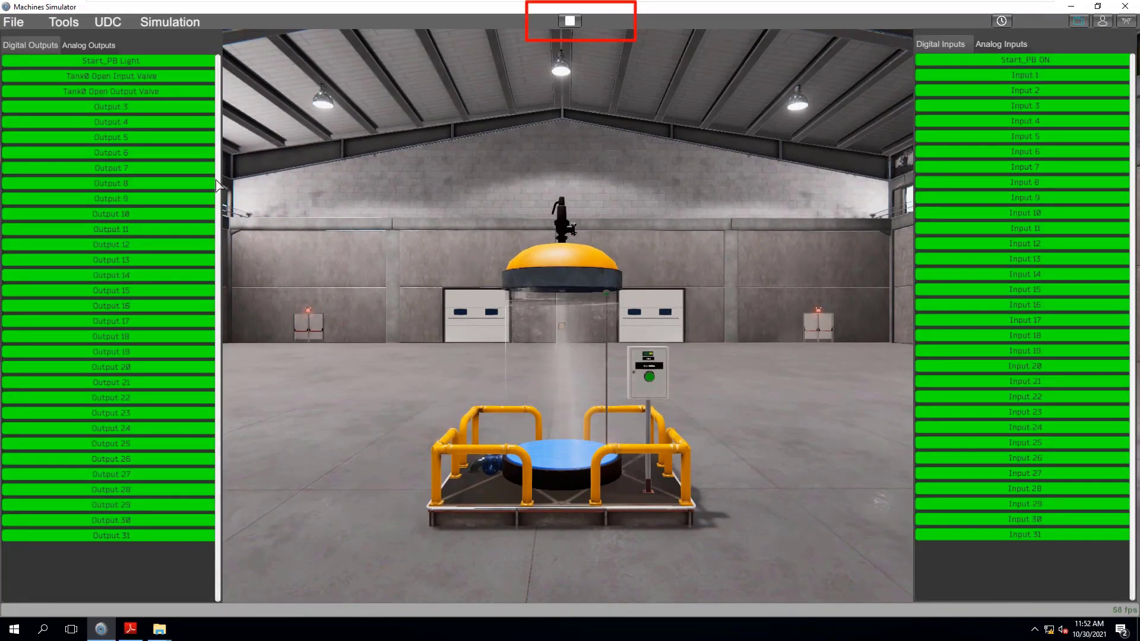
pyautogui.moveTo(220, 180); pyautogui.dragTo(95, 179)
pyautogui.moveTo(912, 206); pyautogui.dragTo(1016, 197)
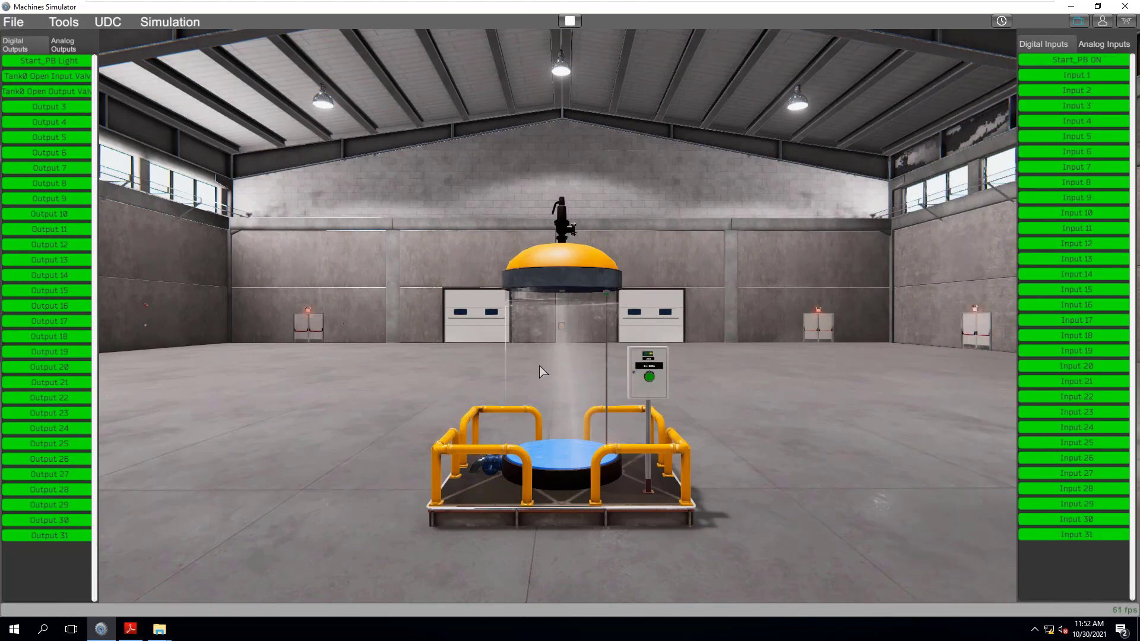
# Step: Turn on the Start_PB Light and Tank0 Open Input Valve outputs so the tank is filling
pyautogui.click(54, 61)
pyautogui.click(57, 76)
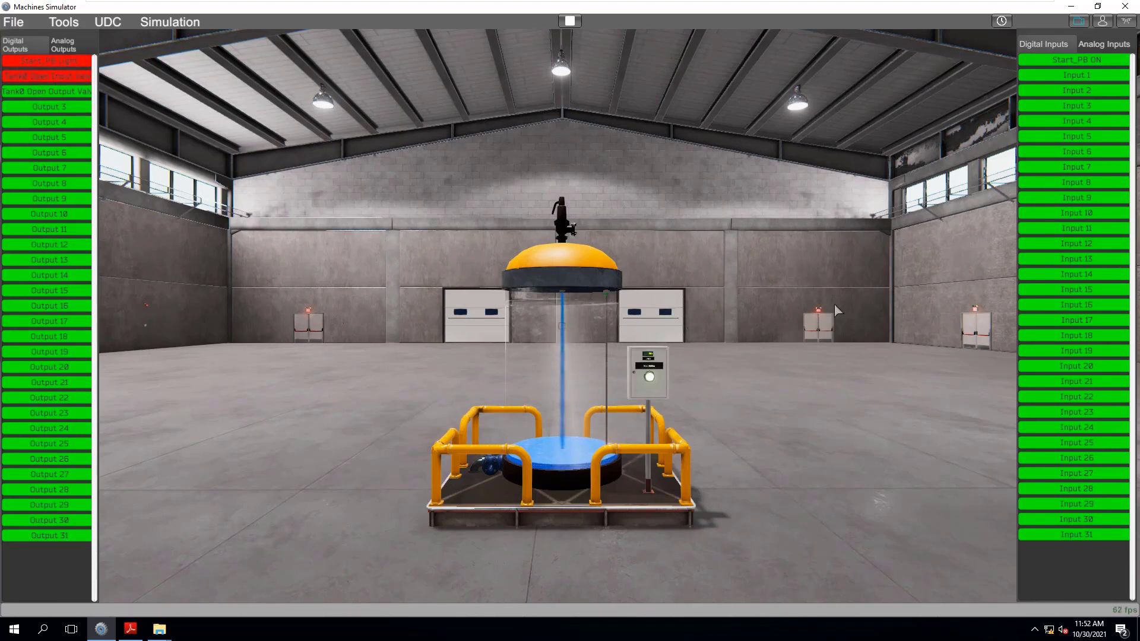
# Step: Capture the 3D scene area of the running tank with Greenshot and send the capture to MS Paint
pyautogui.click(1034, 629)
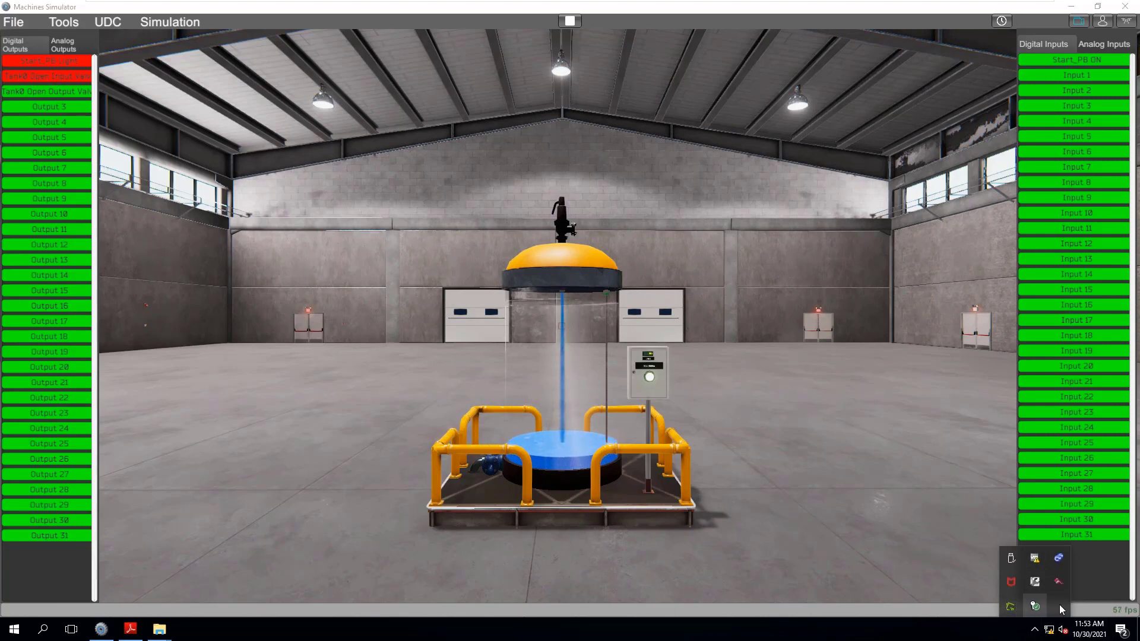
pyautogui.rightClick(1011, 606)
pyautogui.click(923, 342)
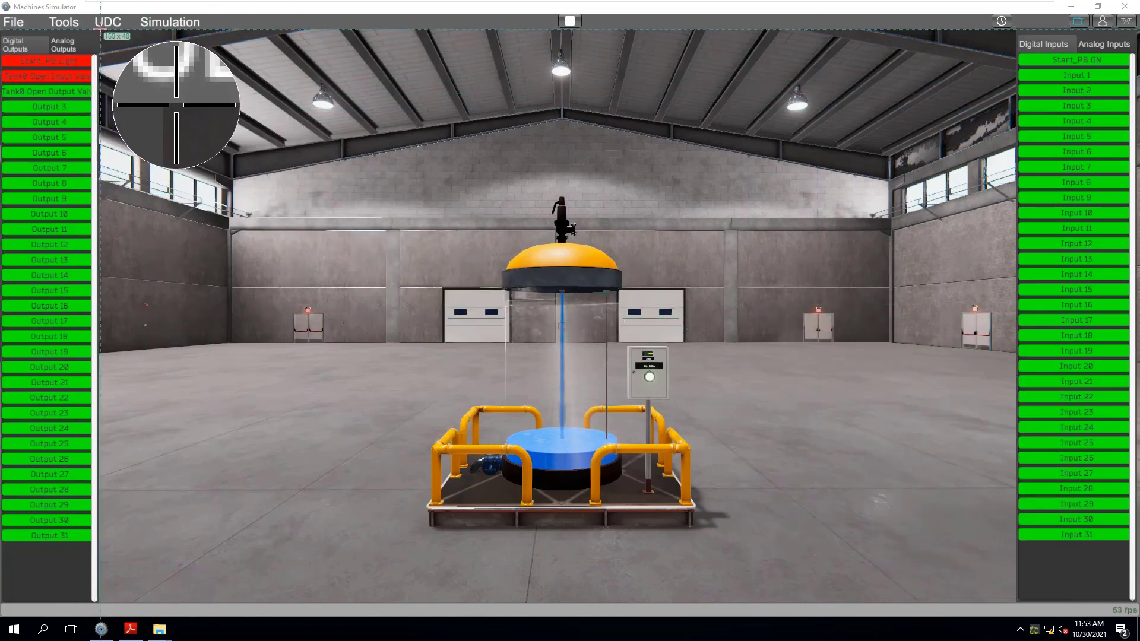
pyautogui.moveTo(99, 28)
pyautogui.mouseDown()
pyautogui.moveTo(630, 412)
pyautogui.moveTo(927, 384)
pyautogui.moveTo(1018, 604)
pyautogui.mouseUp()
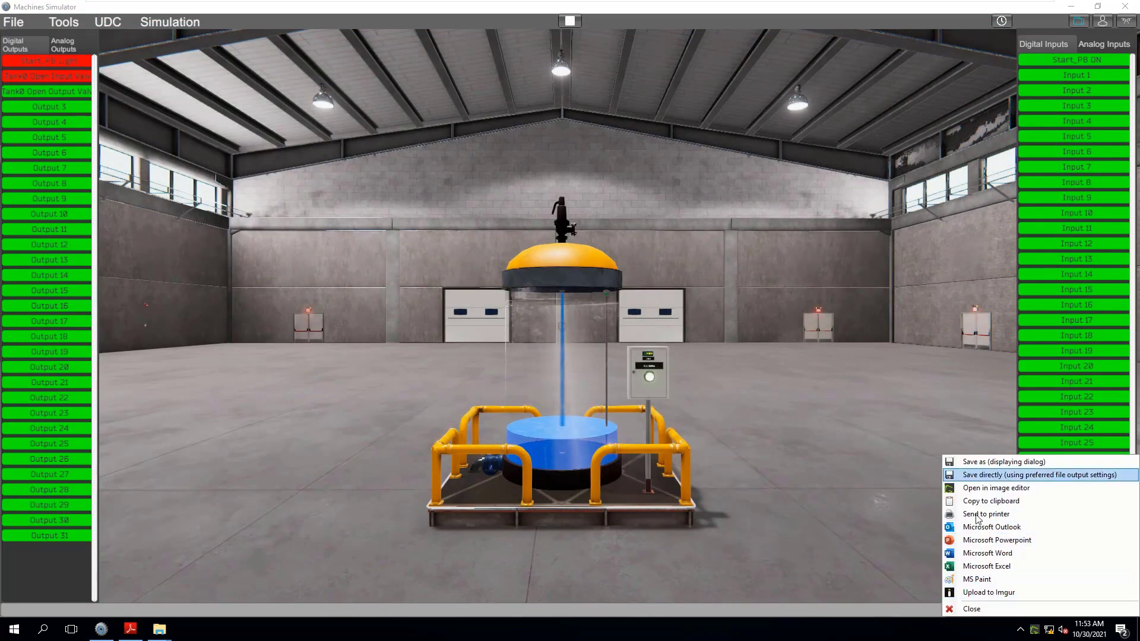
pyautogui.click(981, 584)
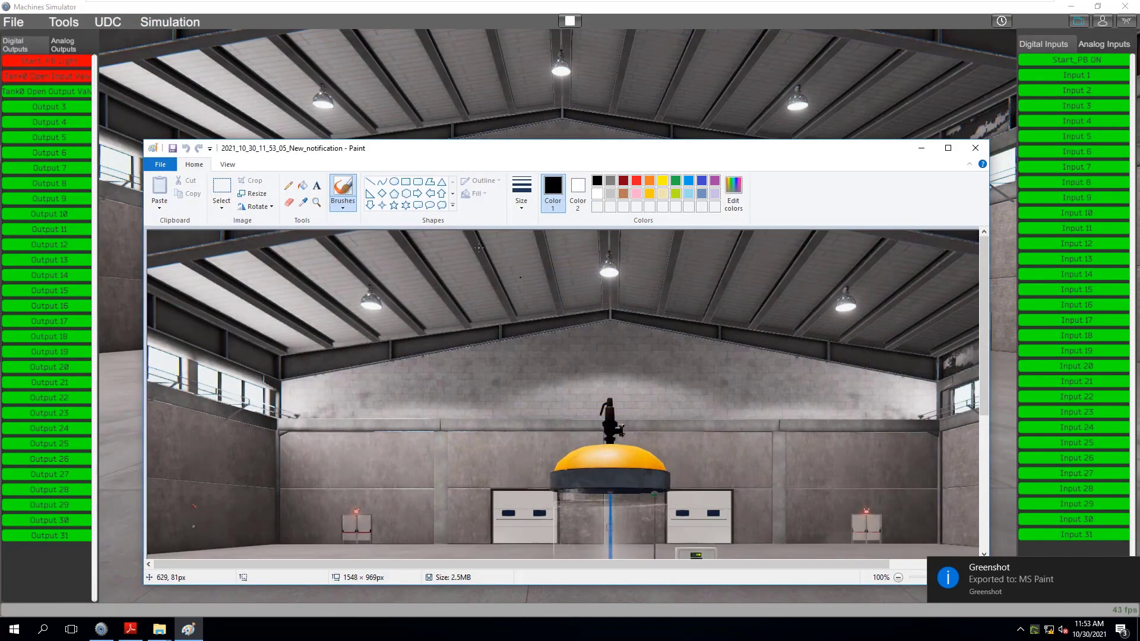
# Step: Save the captured picture to the Desktop as a PNG named MyMixingTank, and close Paint
pyautogui.click(160, 164)
pyautogui.click(173, 260)
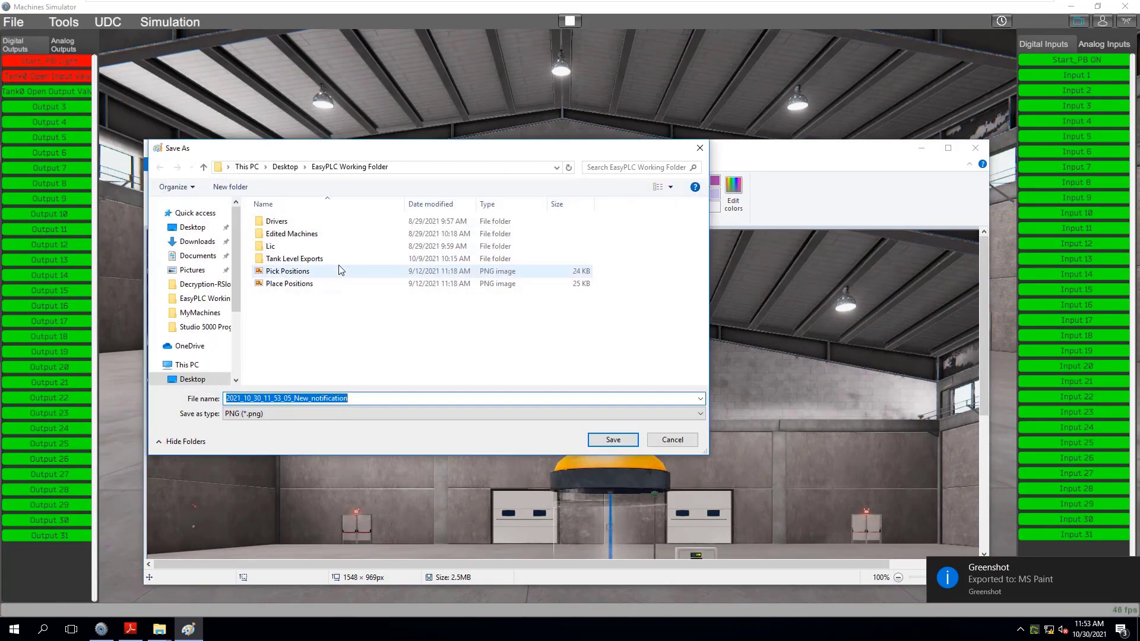
pyautogui.click(195, 228)
pyautogui.click(383, 399)
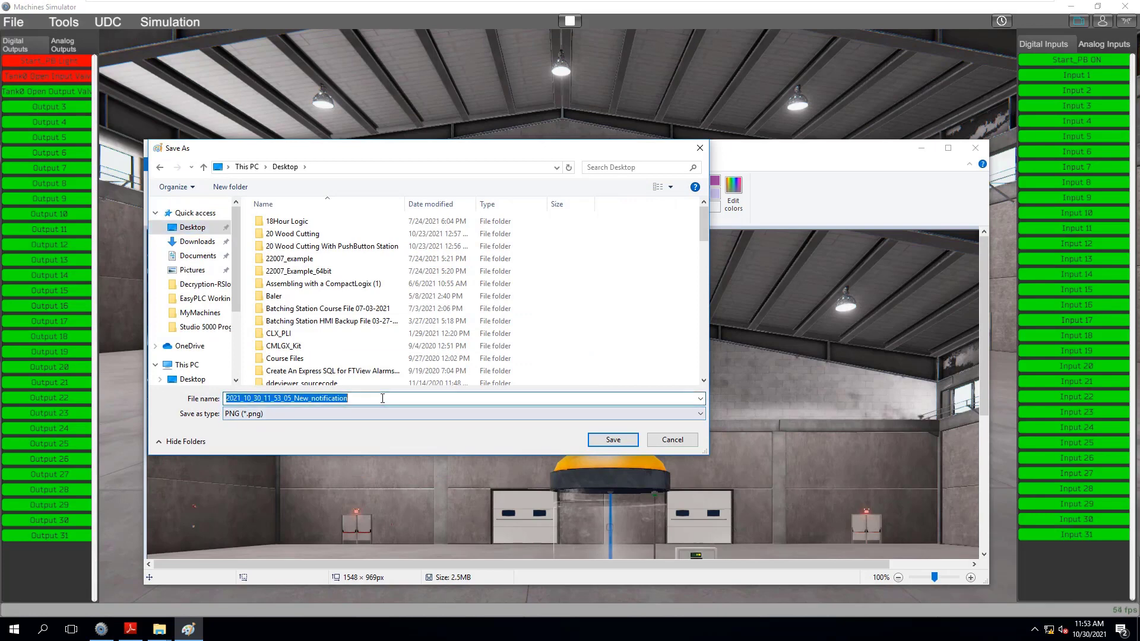
pyautogui.write('My')
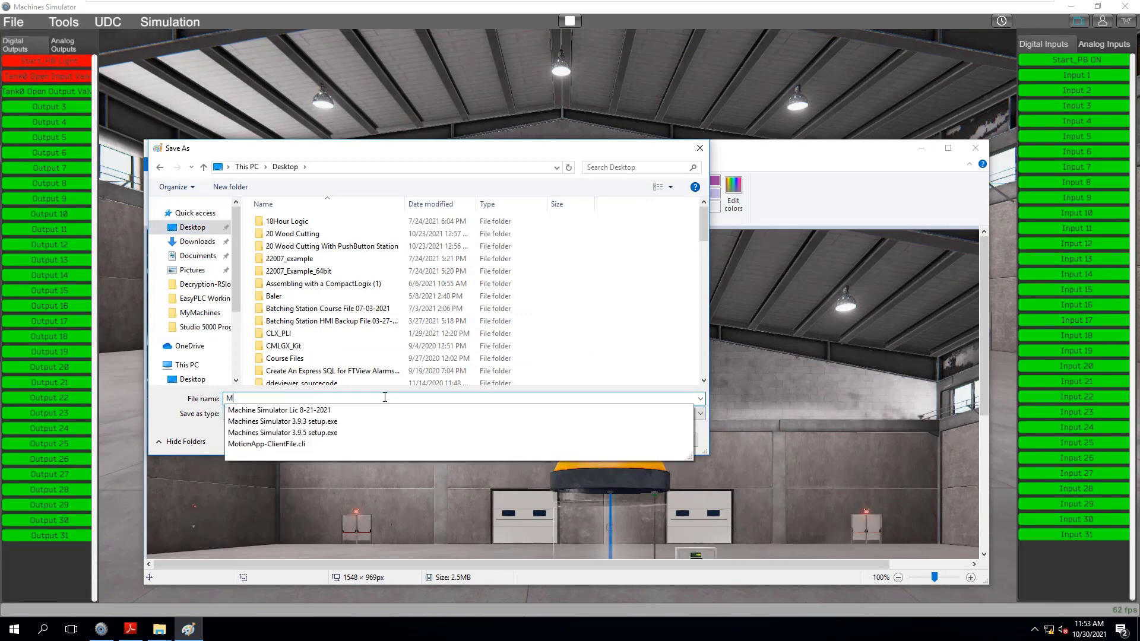
pyautogui.write('Mix')
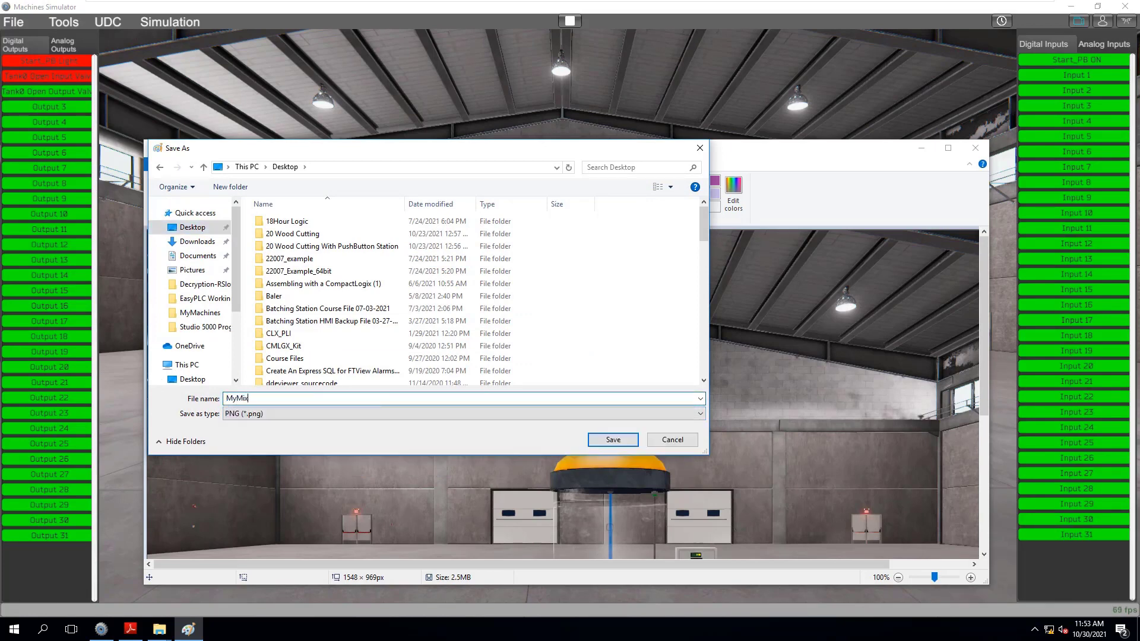
pyautogui.write('ingTank')
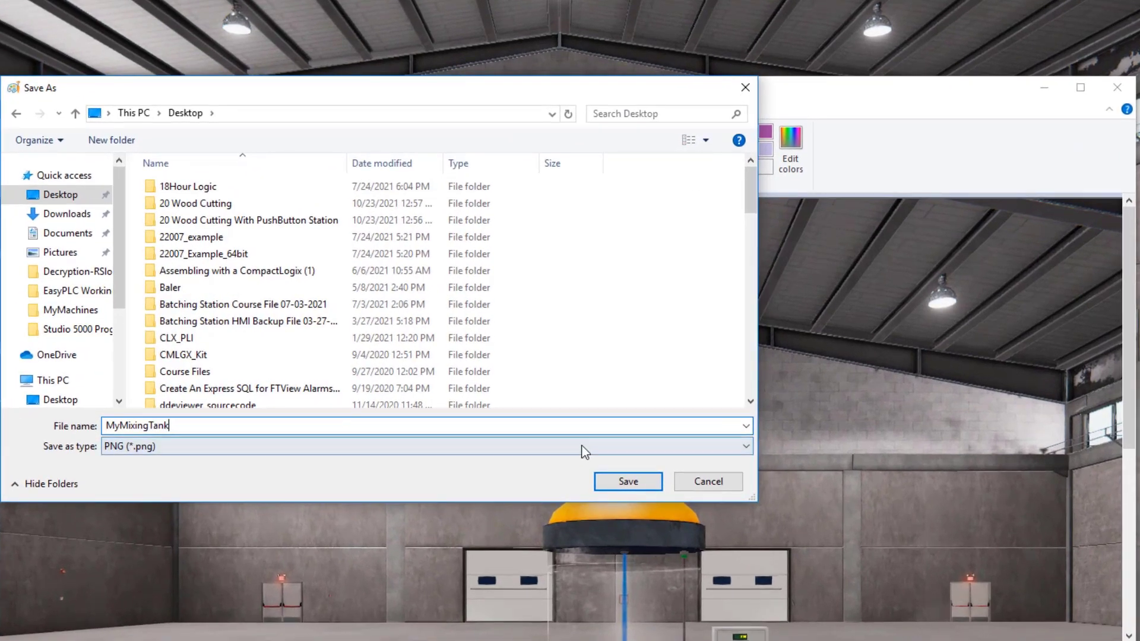
pyautogui.click(628, 481)
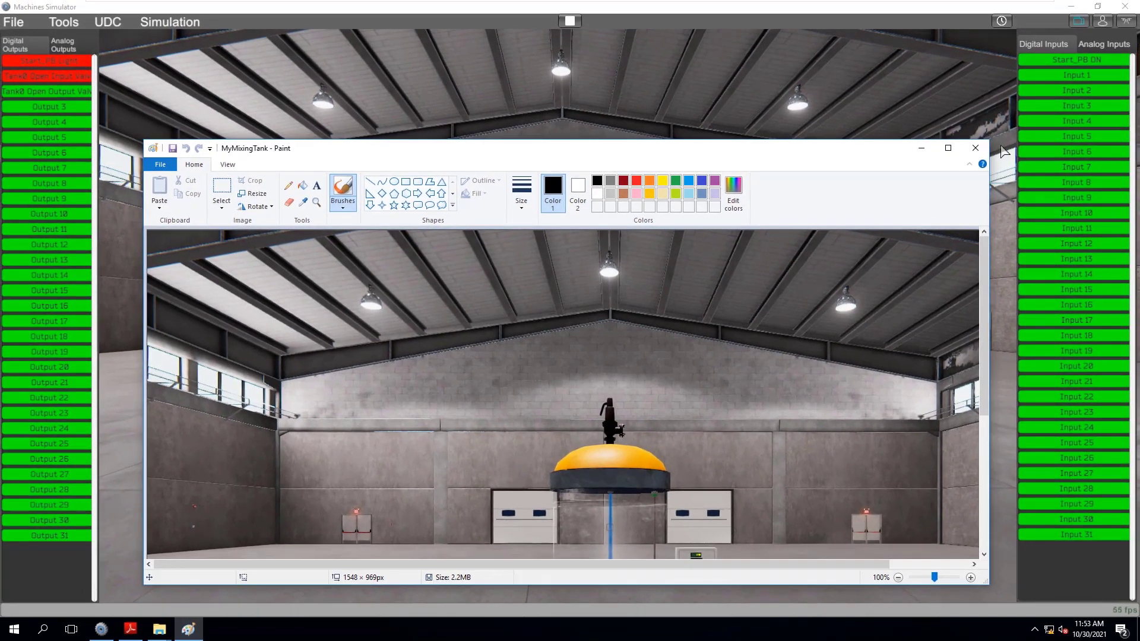
pyautogui.click(980, 145)
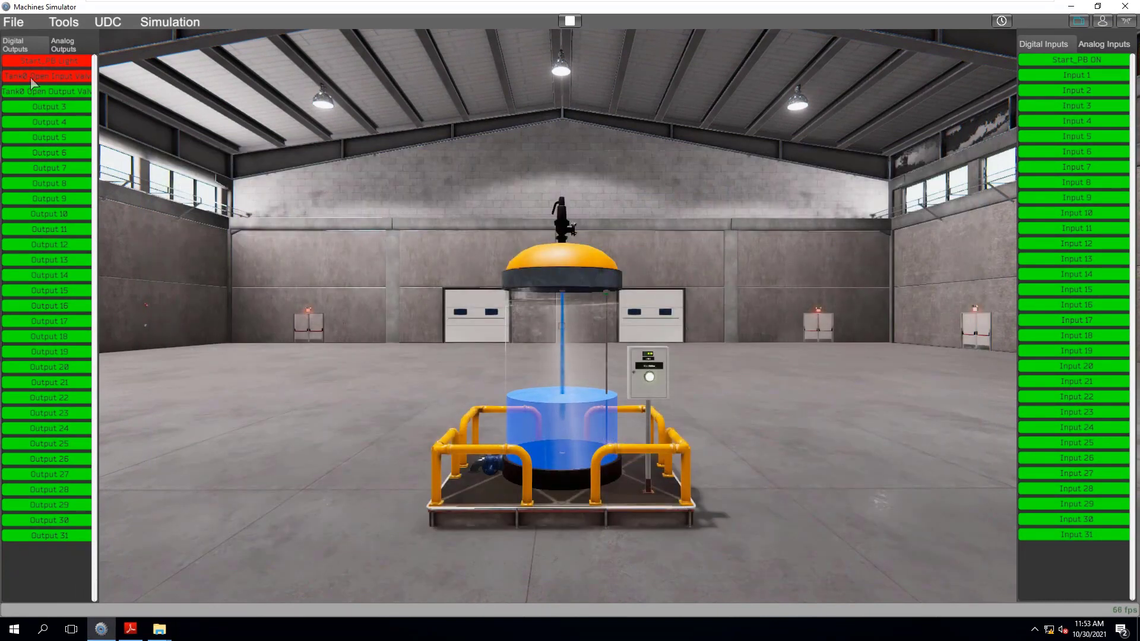
# Step: Clear the desktop by minimizing the simulator, PDF guide and one MyMachines window, and closing the duplicate MyMachines window
pyautogui.click(1071, 10)
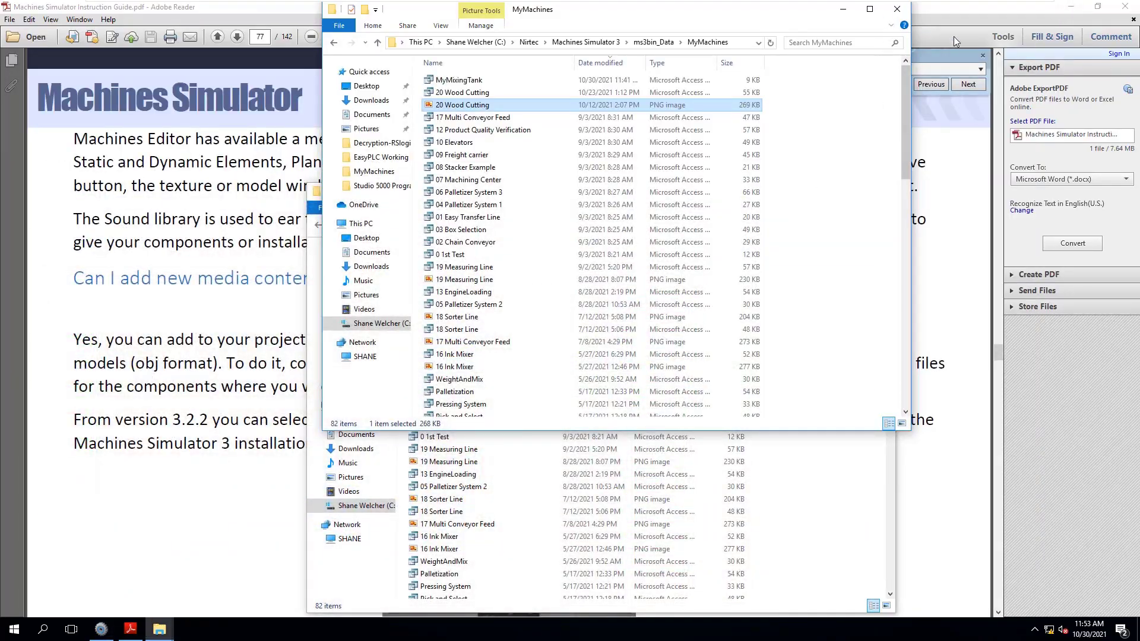
pyautogui.click(1071, 8)
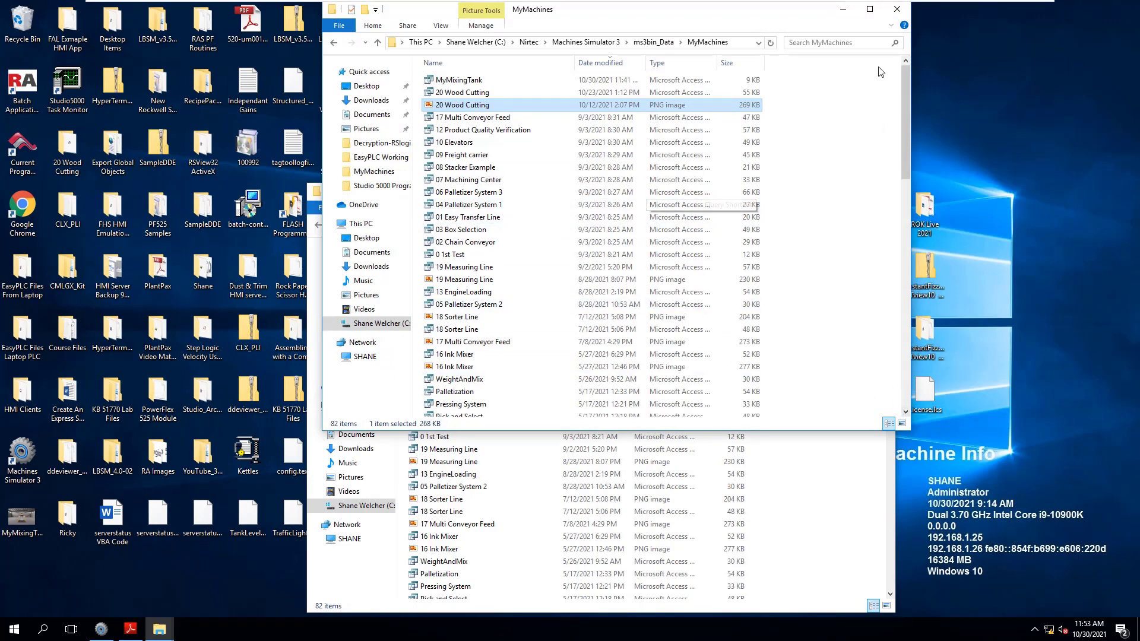
pyautogui.click(896, 10)
pyautogui.moveTo(792, 195); pyautogui.dragTo(865, 128)
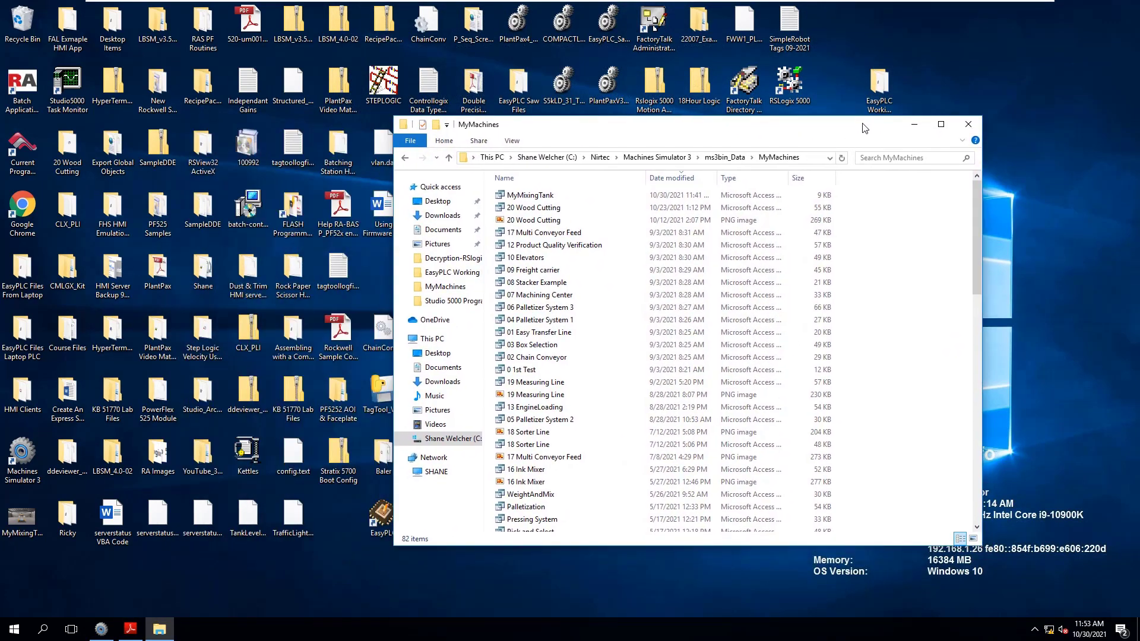
pyautogui.click(915, 125)
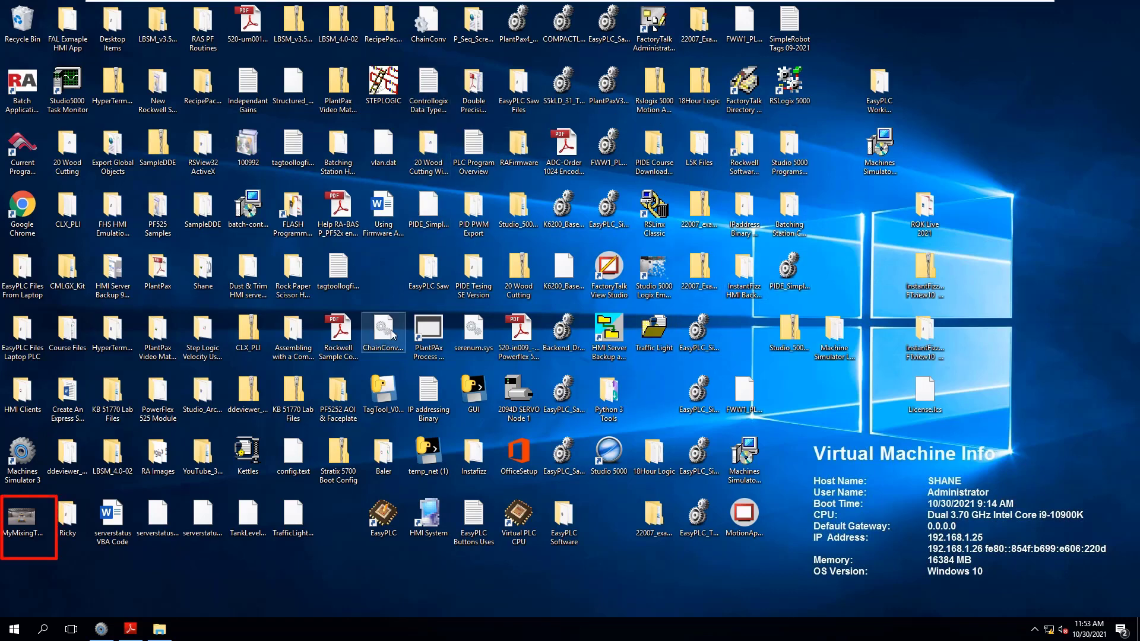
# Step: View the MyMixingTank picture from the desktop in a maximized Paint window, and close it
pyautogui.doubleClick(32, 516)
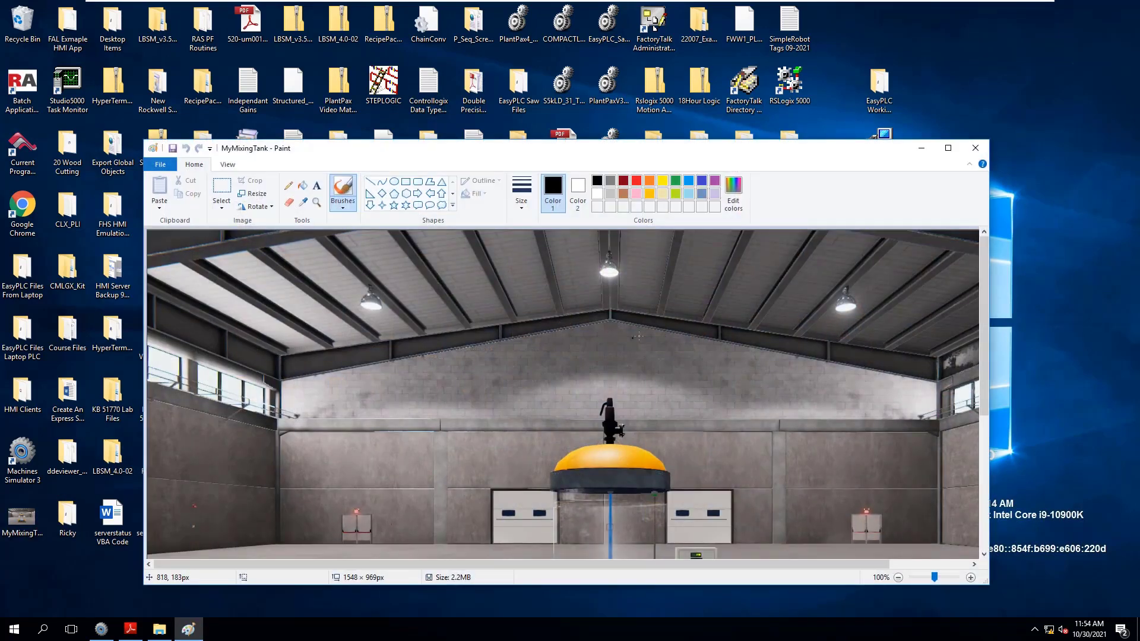
pyautogui.click(948, 142)
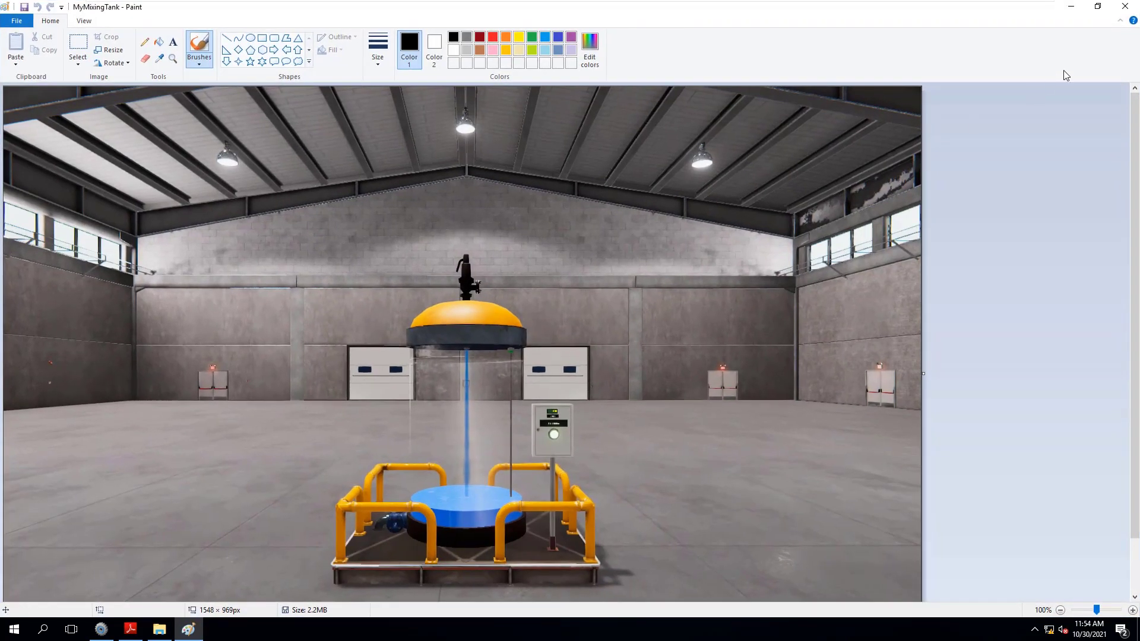
pyautogui.click(1122, 9)
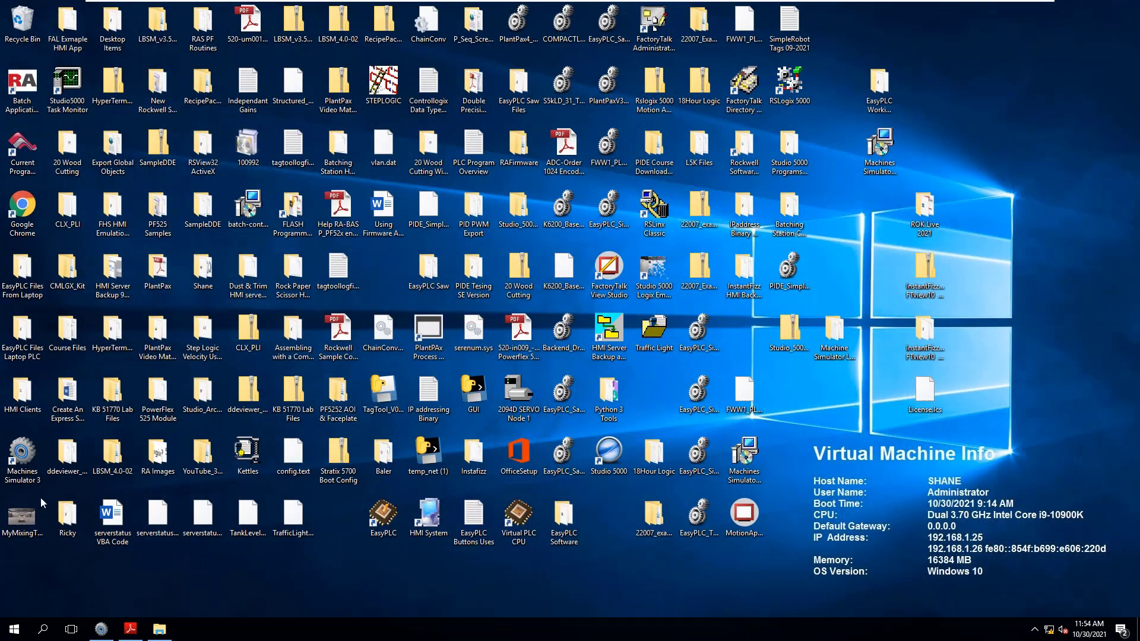
# Step: Inspect the file properties of the 20 Wood Cutting PNG in the MyMachines folder, including its security, details and previous versions
pyautogui.click(157, 633)
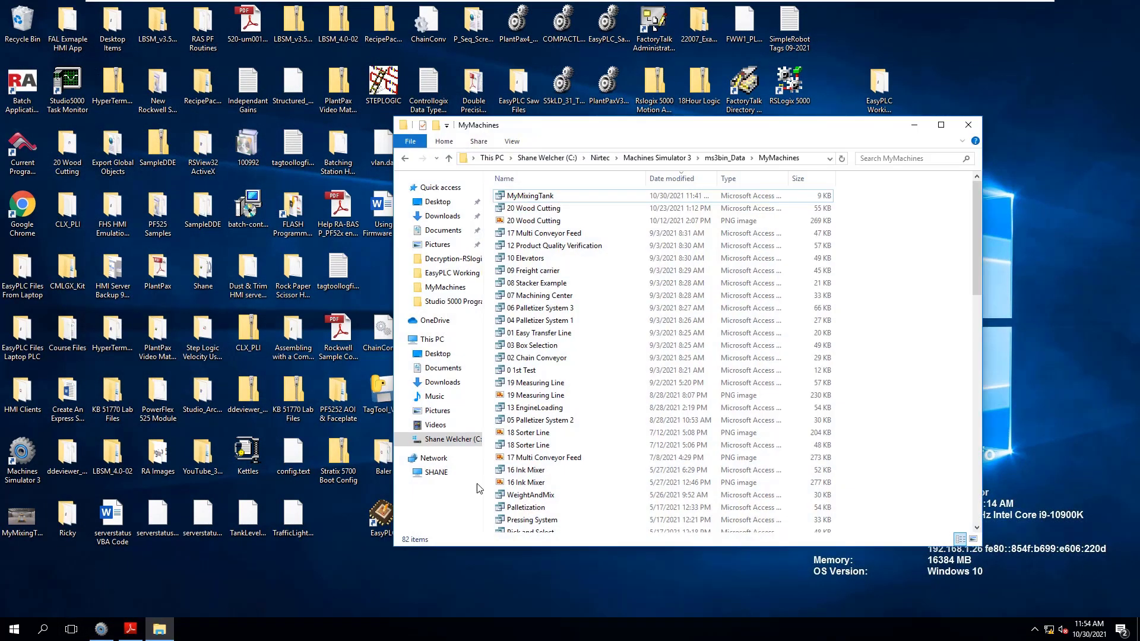
pyautogui.click(522, 223)
pyautogui.rightClick(523, 224)
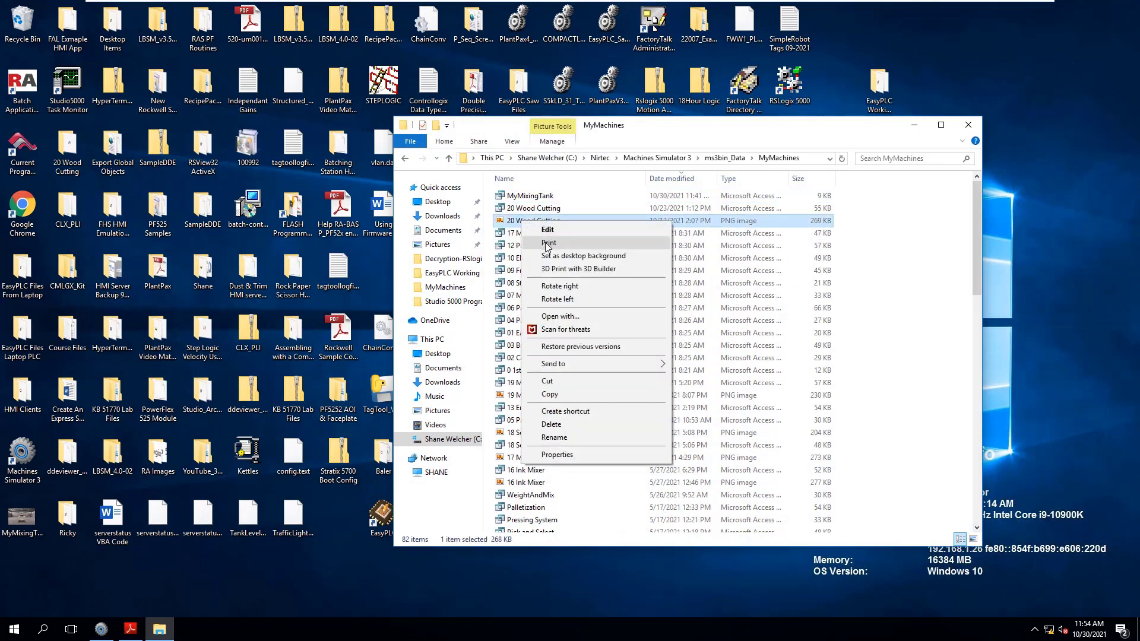
pyautogui.click(557, 454)
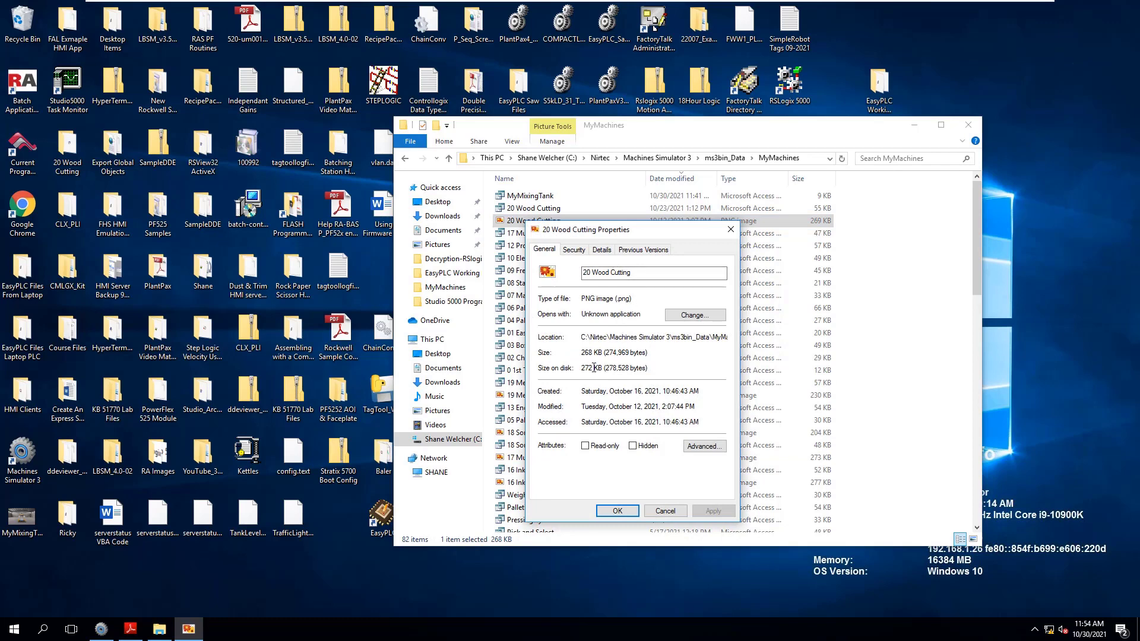
pyautogui.click(574, 250)
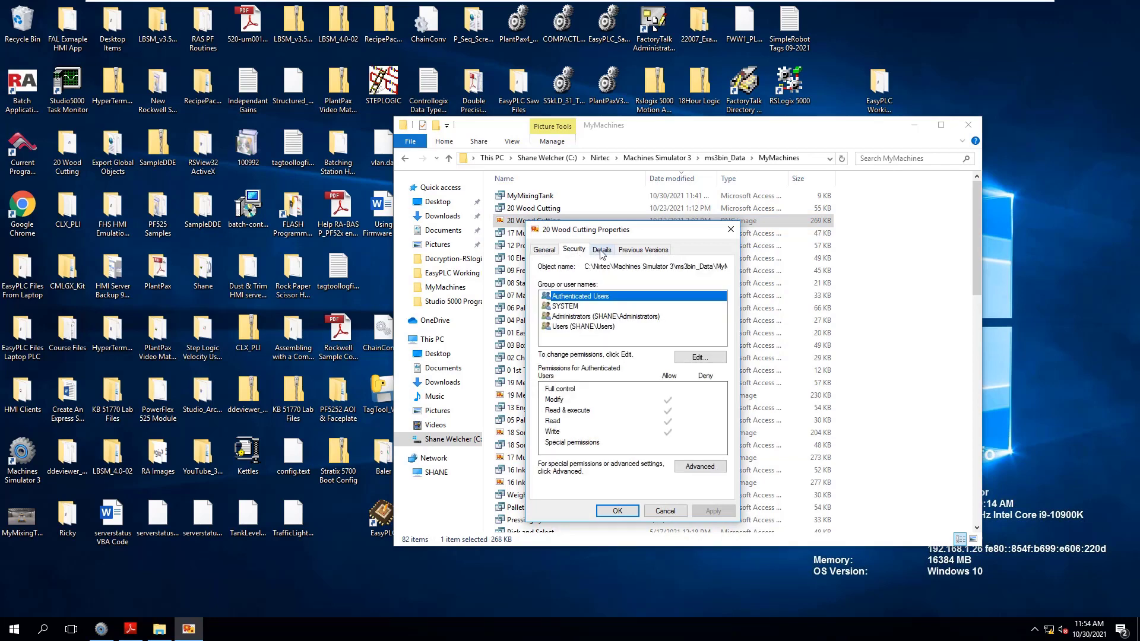
pyautogui.click(602, 249)
pyautogui.click(641, 250)
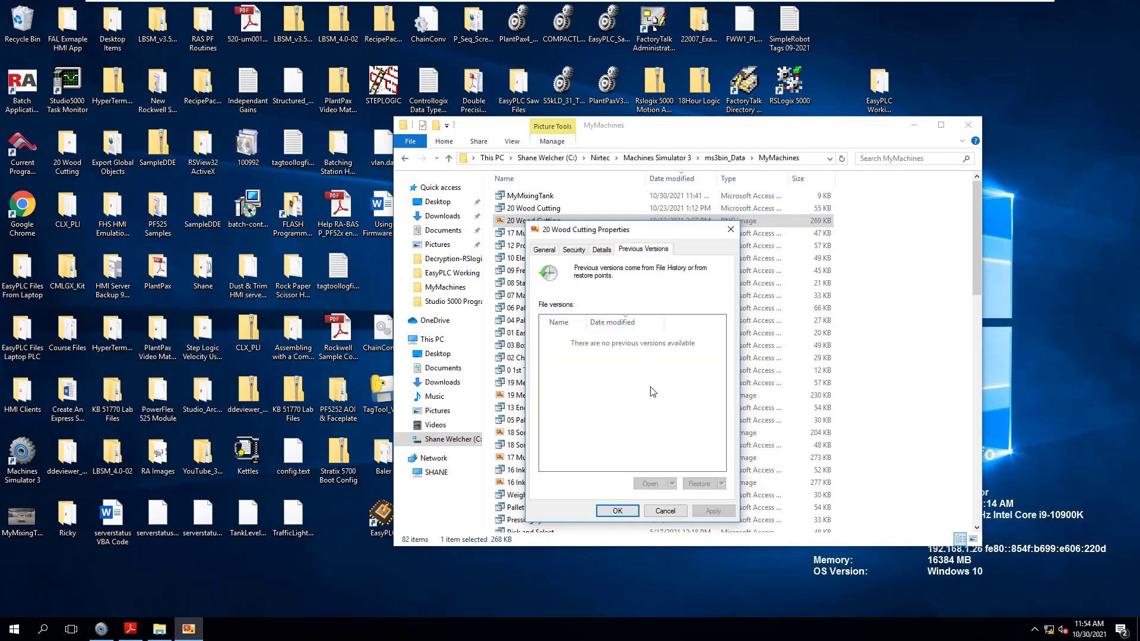
pyautogui.click(665, 511)
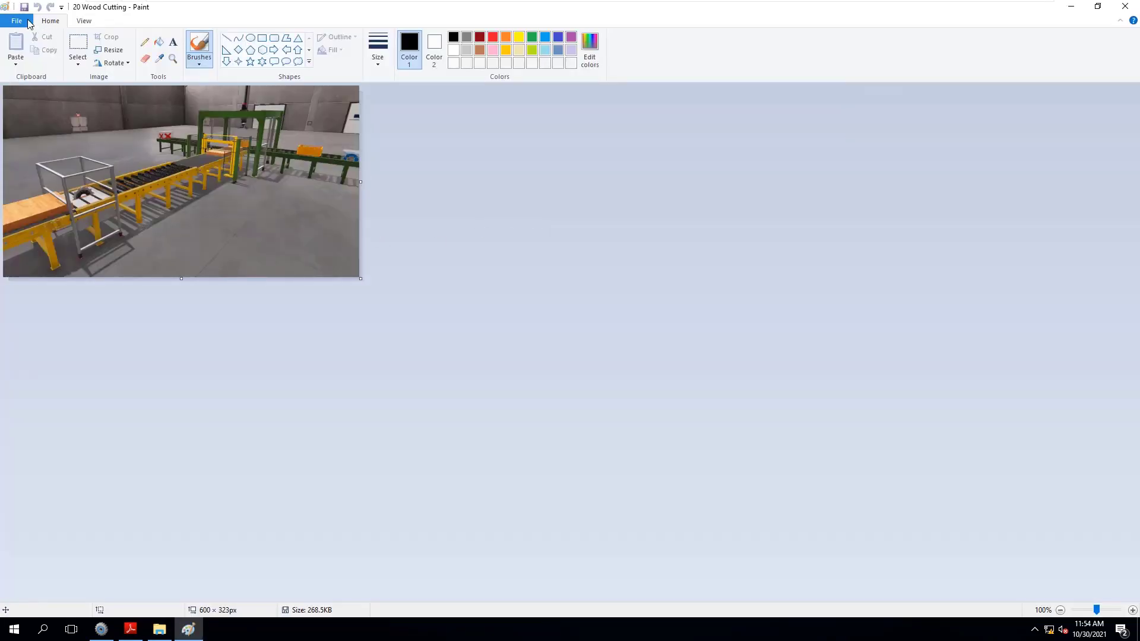
# Step: Examine the 20 Wood Cutting picture and its file options in Paint, and close it without saving changes
pyautogui.click(17, 20)
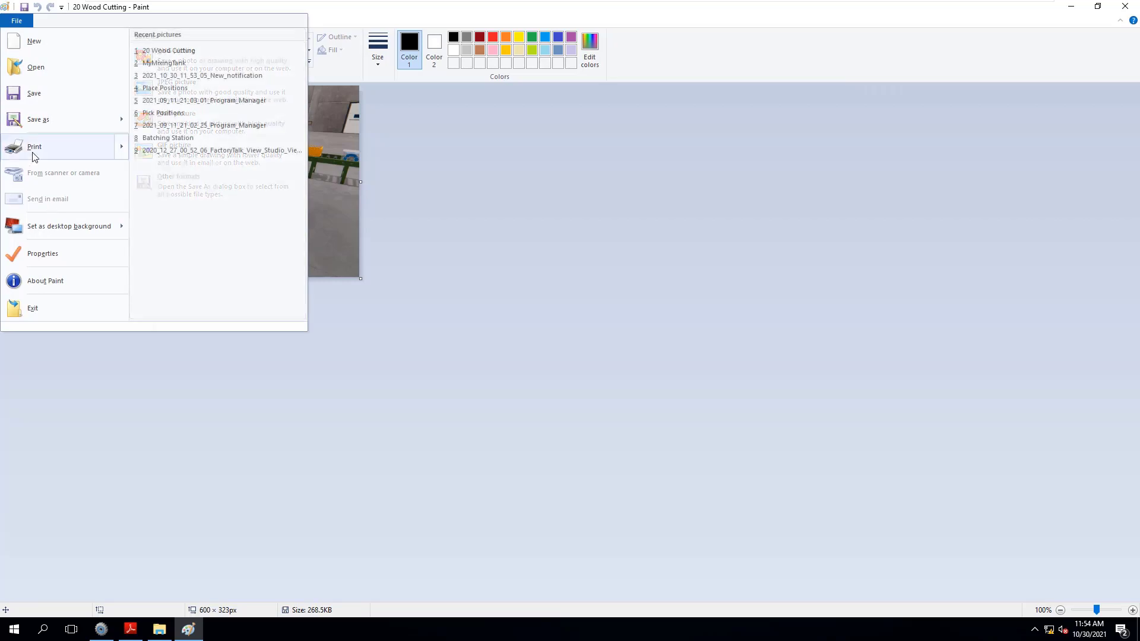
pyautogui.press('Escape')
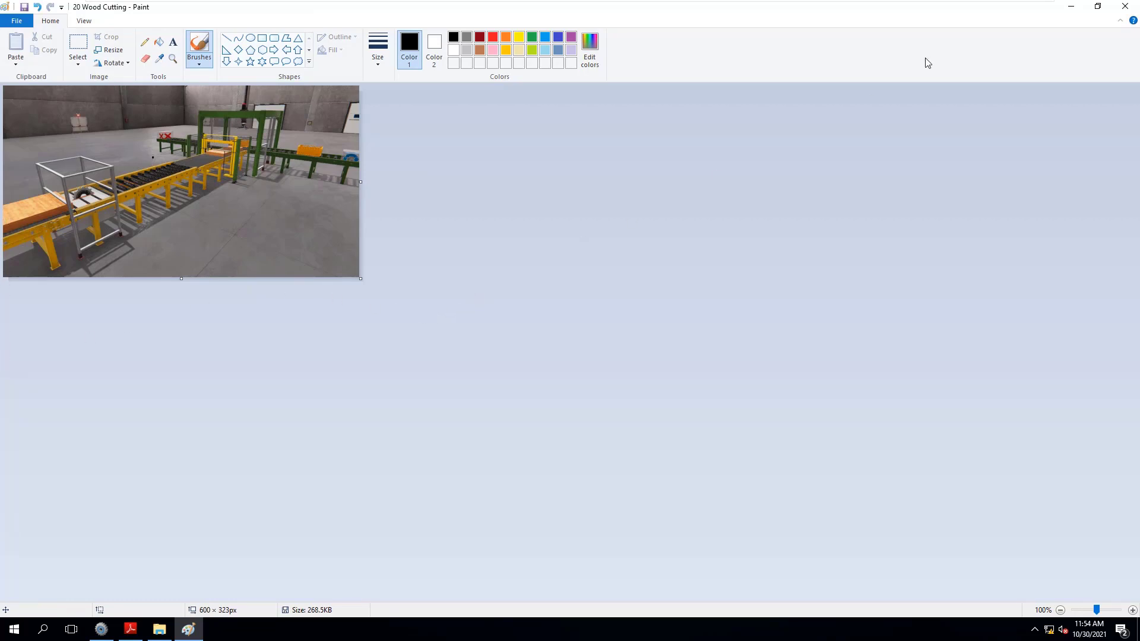
pyautogui.click(1125, 6)
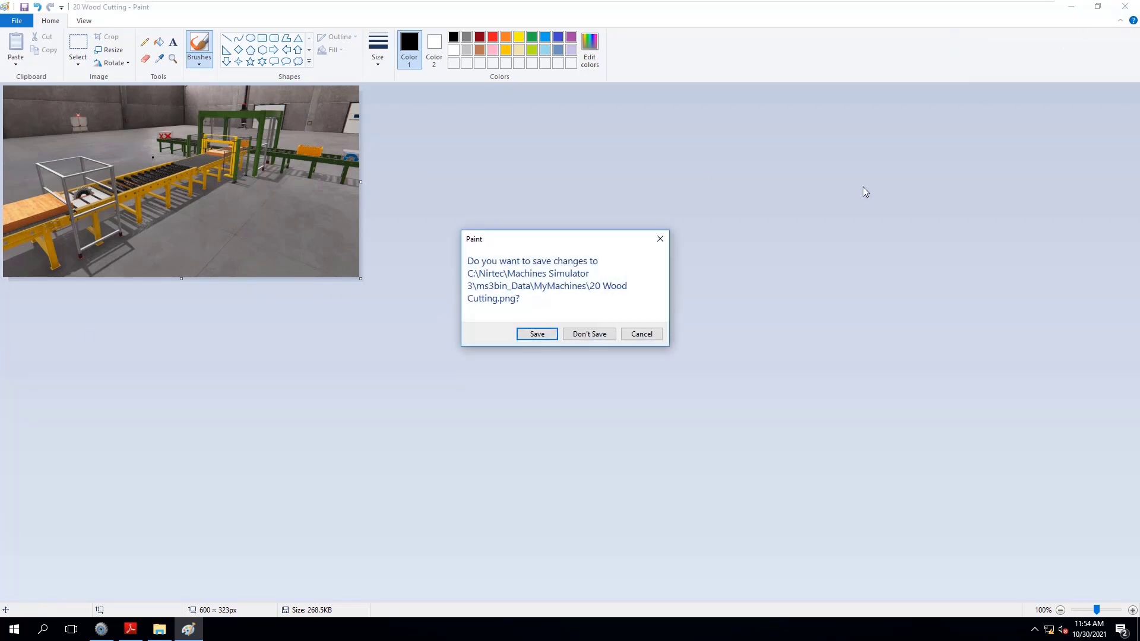
pyautogui.click(572, 335)
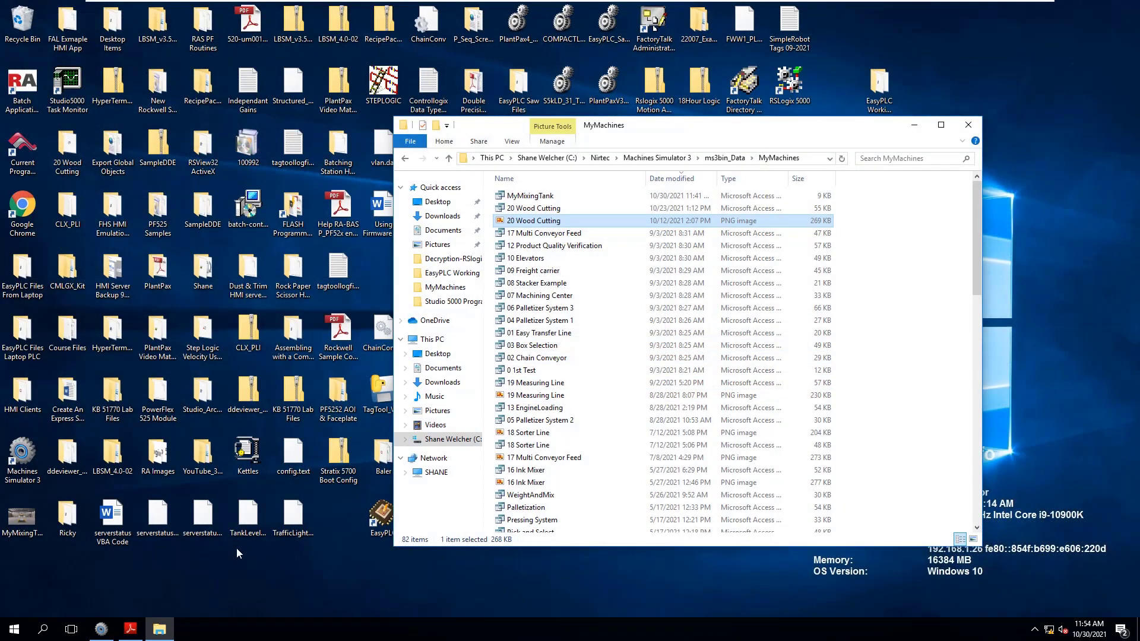
# Step: Copy the MyMixingTank PNG from the desktop into the MyMachines folder
pyautogui.rightClick(22, 524)
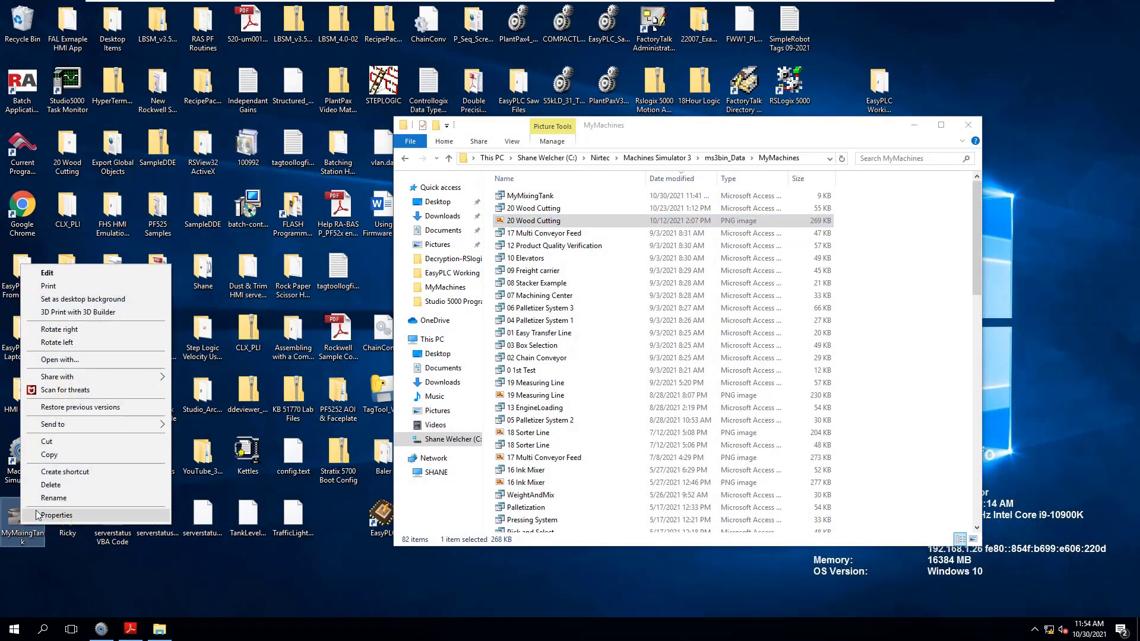
pyautogui.click(50, 455)
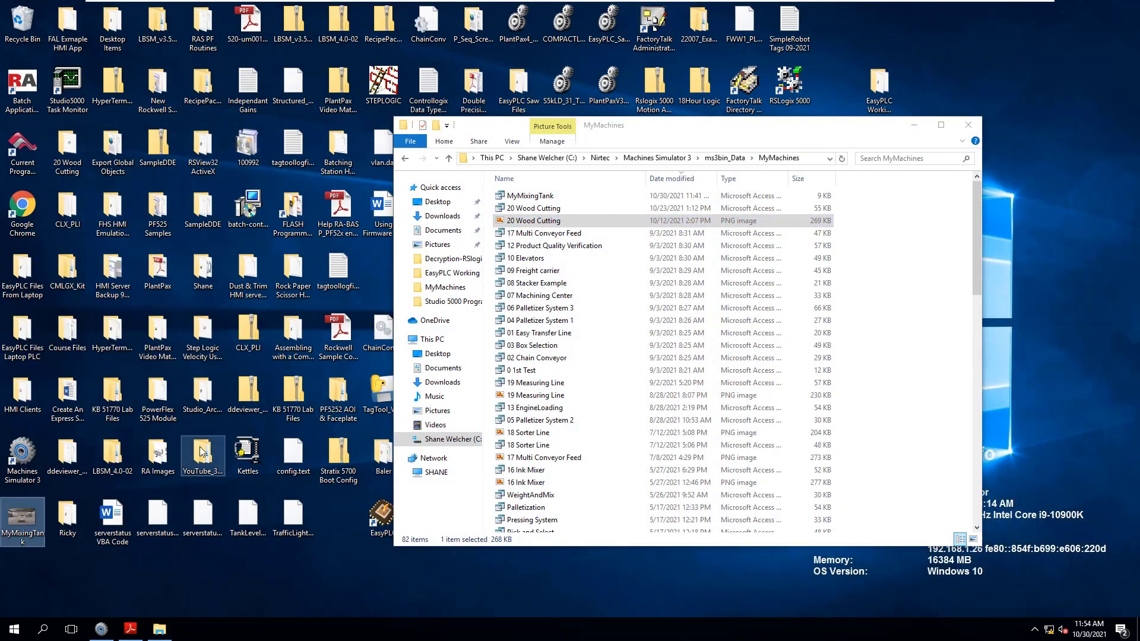
pyautogui.rightClick(881, 333)
pyautogui.click(911, 410)
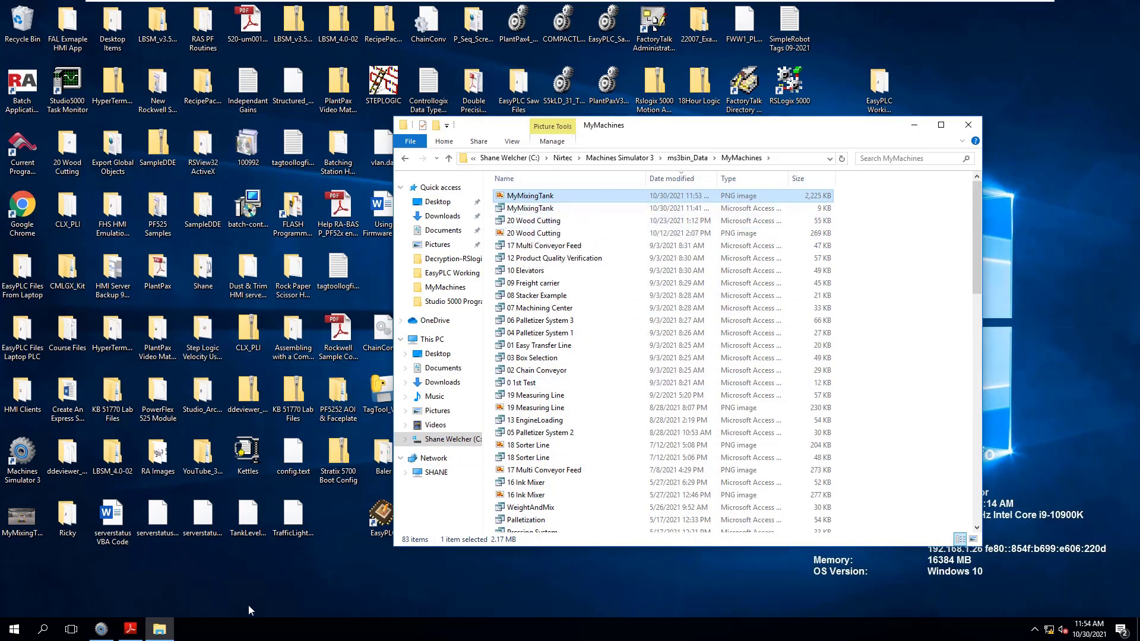
# Step: Switch to Machines Simulator, exit the running tank machine and show the Machines selection page
pyautogui.click(107, 631)
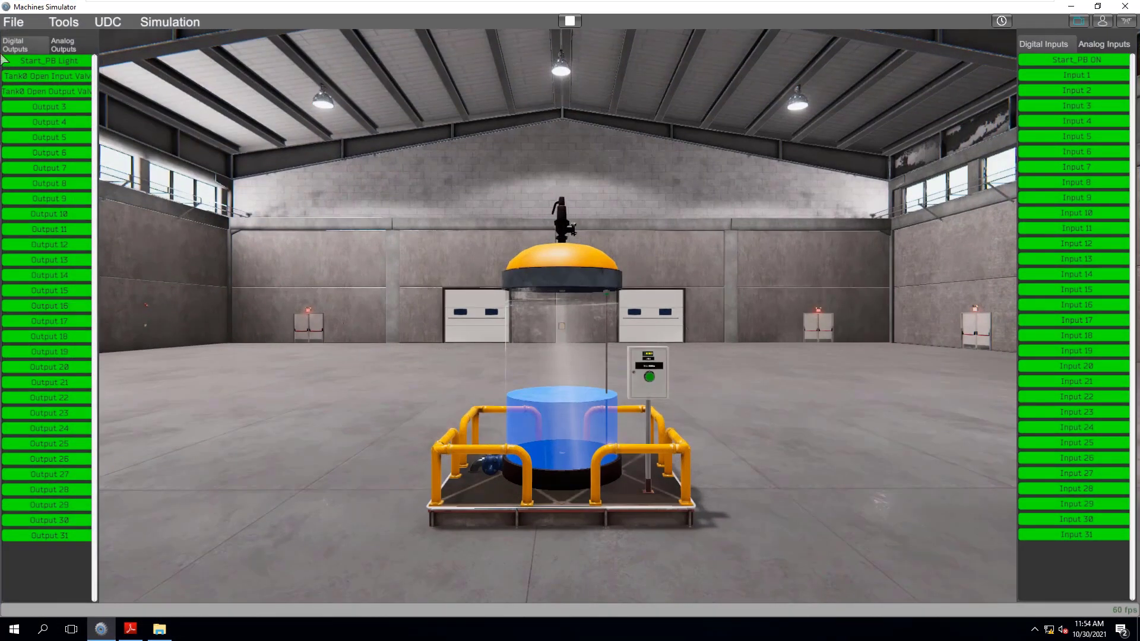
pyautogui.click(14, 22)
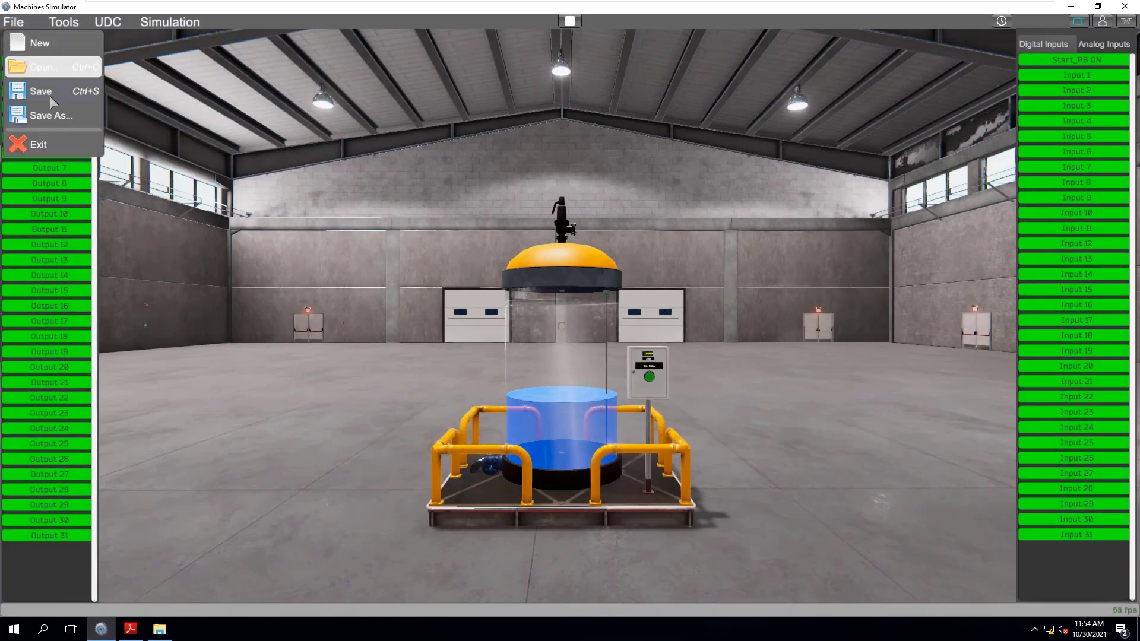
pyautogui.click(52, 144)
pyautogui.click(530, 336)
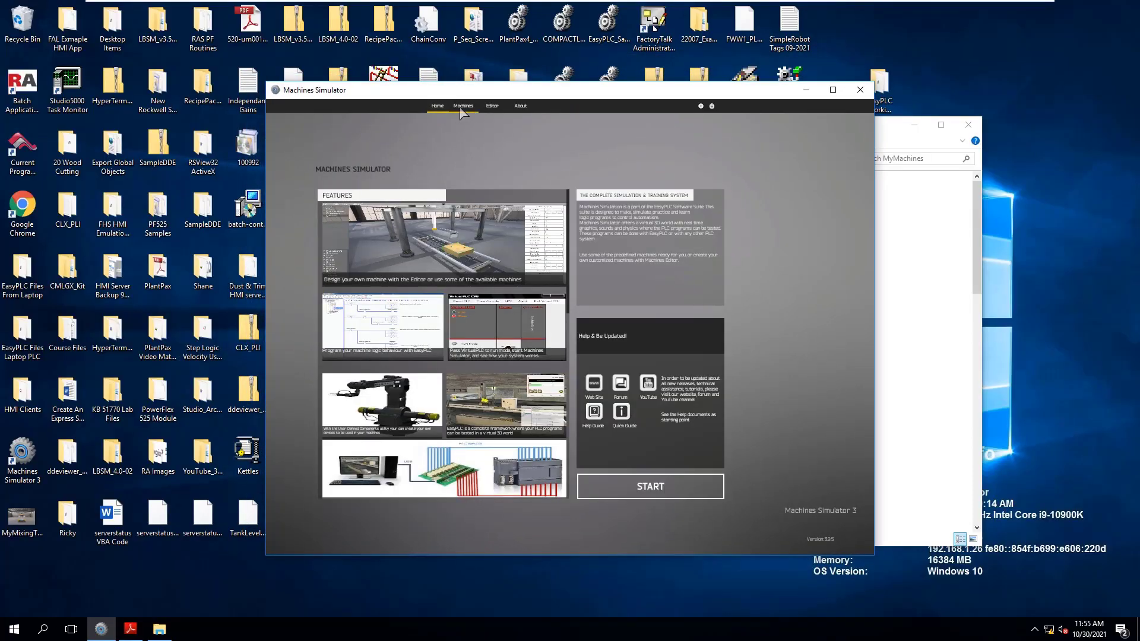
pyautogui.click(466, 109)
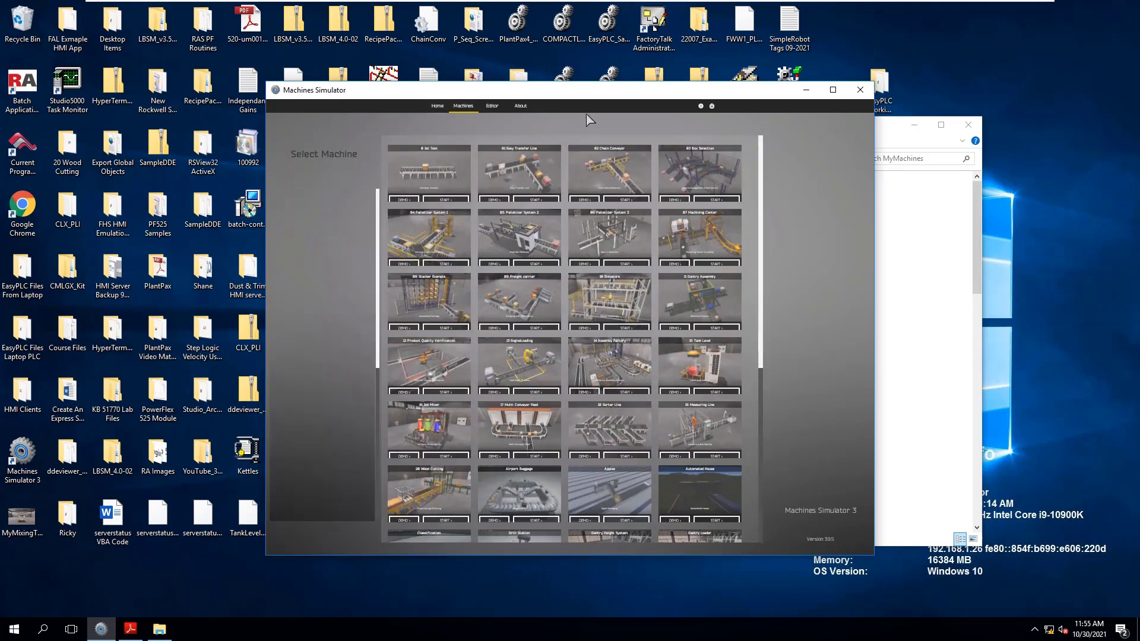
# Step: Look through the machine list for the new tank machine, and start the Factory 1 Editor
pyautogui.scroll(-4, 602, 356)
pyautogui.moveTo(601, 404)
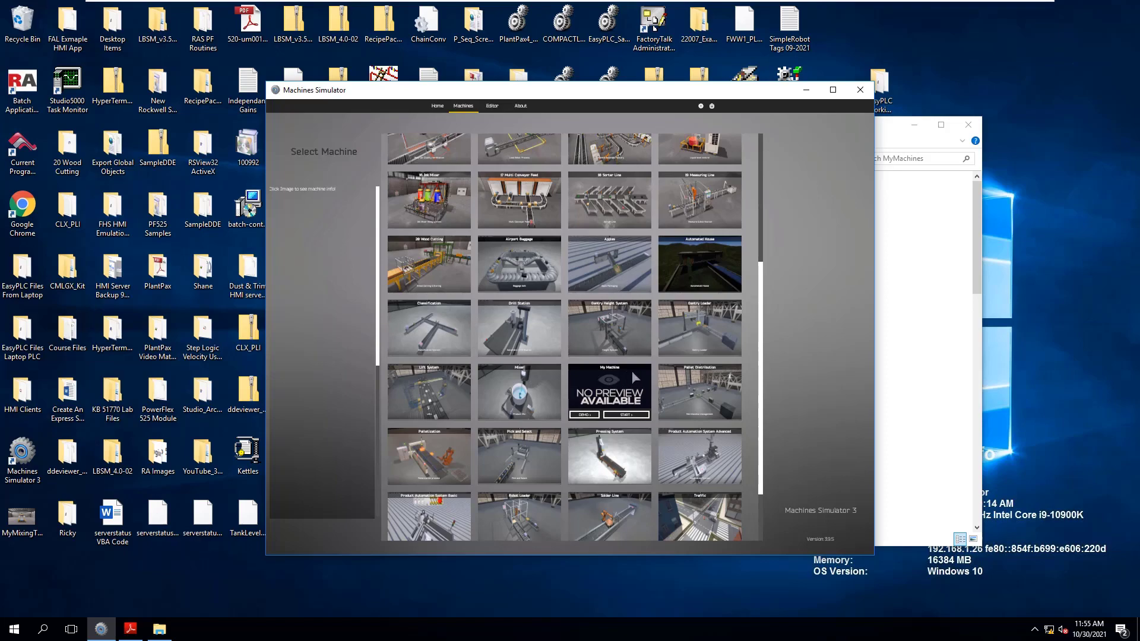
pyautogui.click(833, 90)
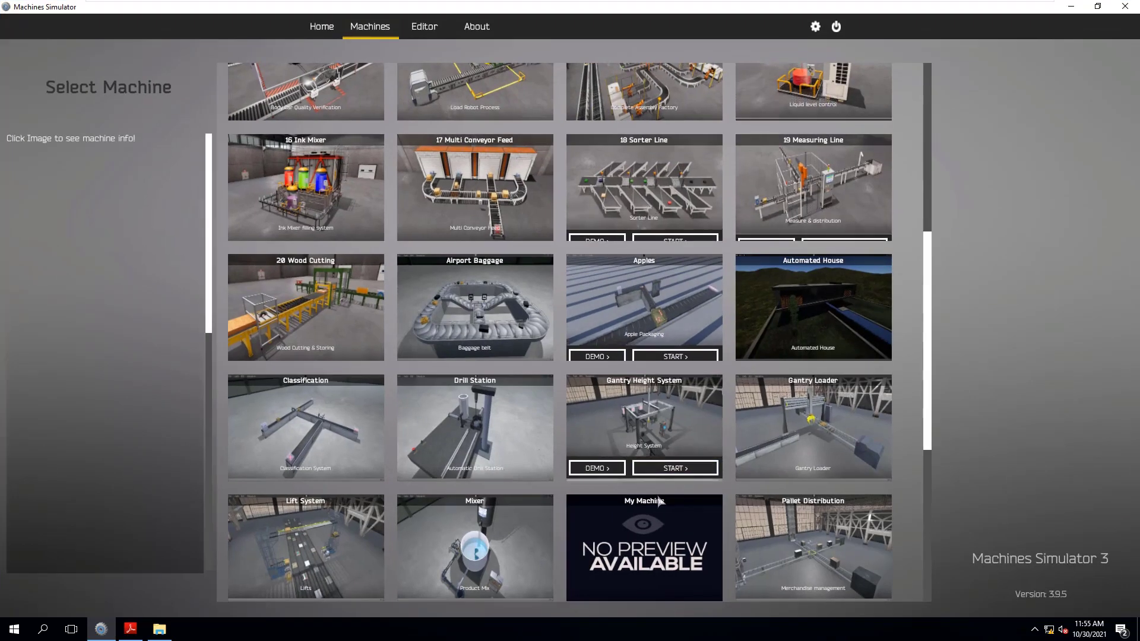
pyautogui.scroll(-3, 658, 502)
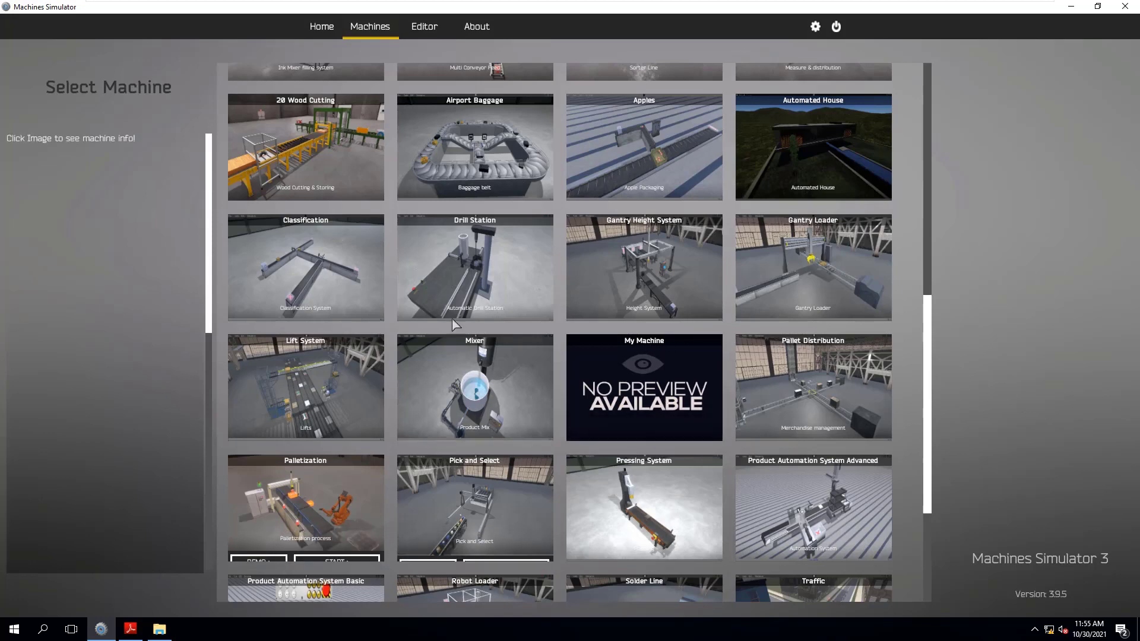
pyautogui.click(425, 26)
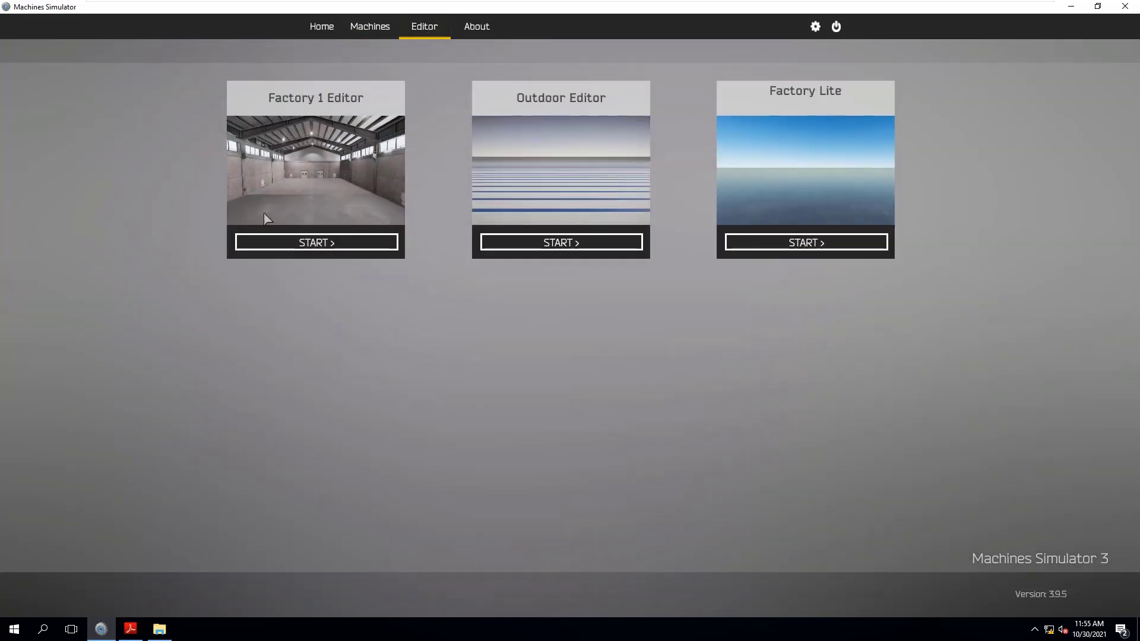
pyautogui.click(316, 242)
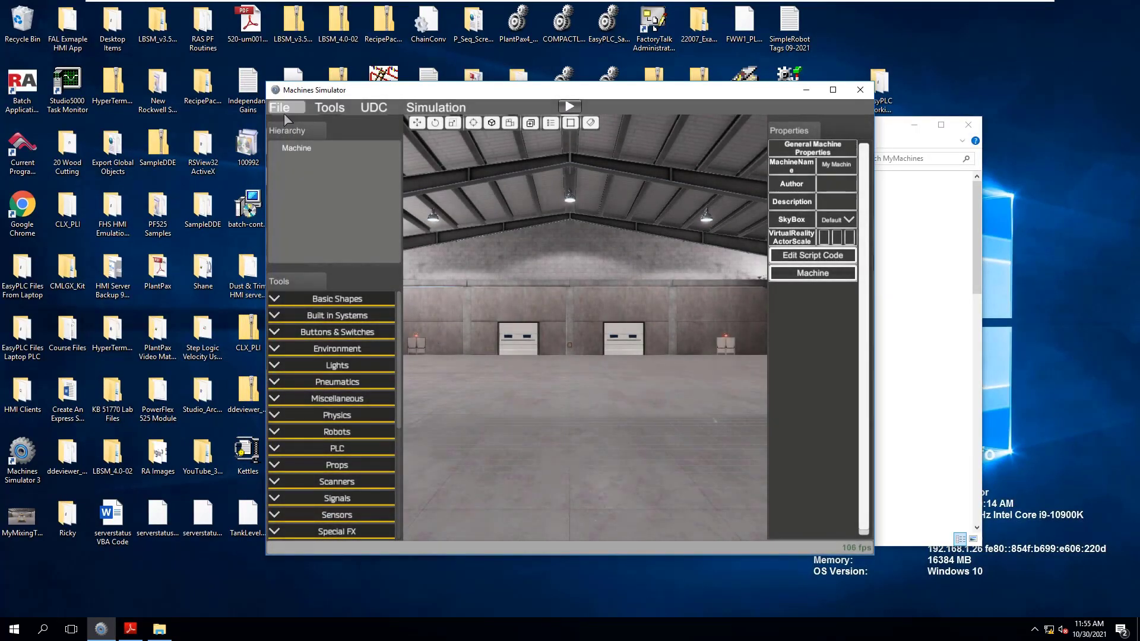
pyautogui.click(284, 107)
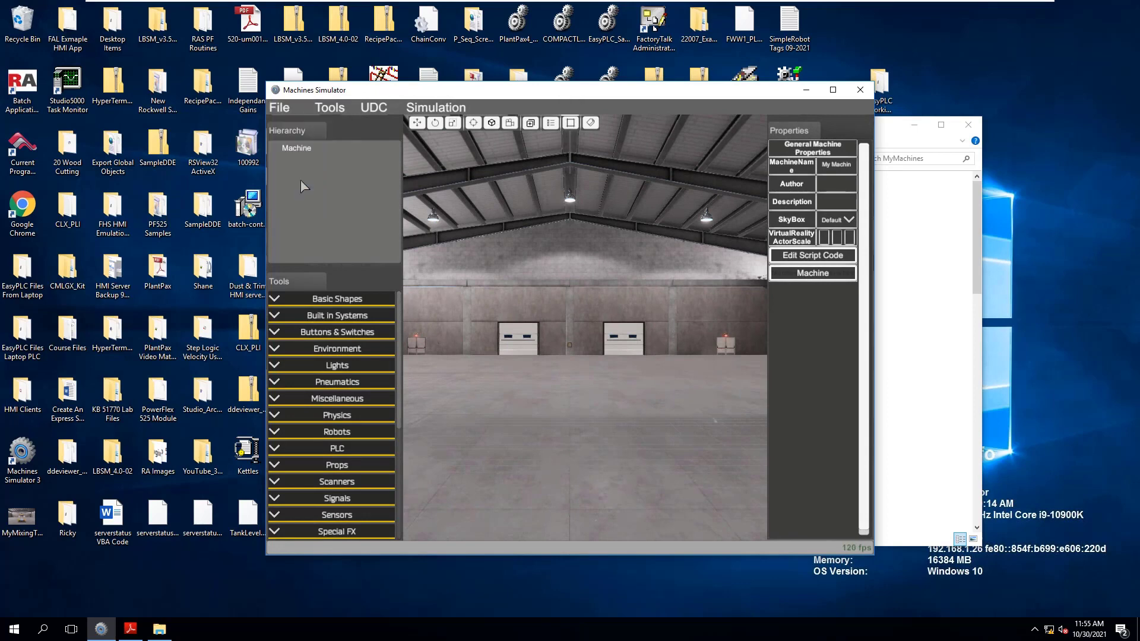
pyautogui.click(304, 181)
pyautogui.scroll(-7, 451, 332)
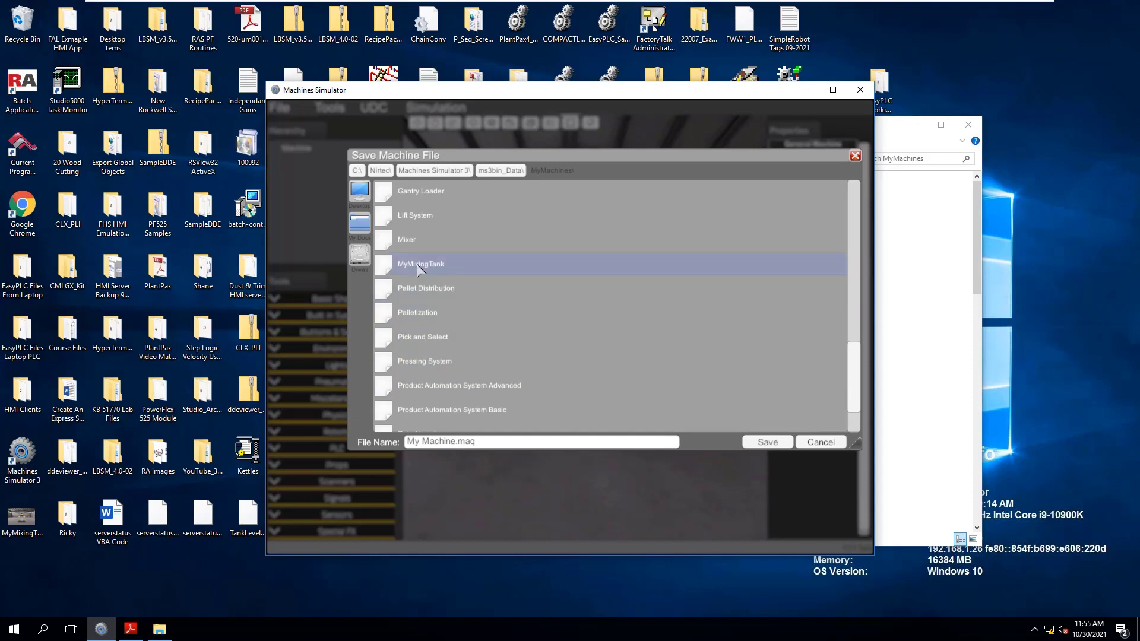
pyautogui.click(421, 267)
pyautogui.click(768, 443)
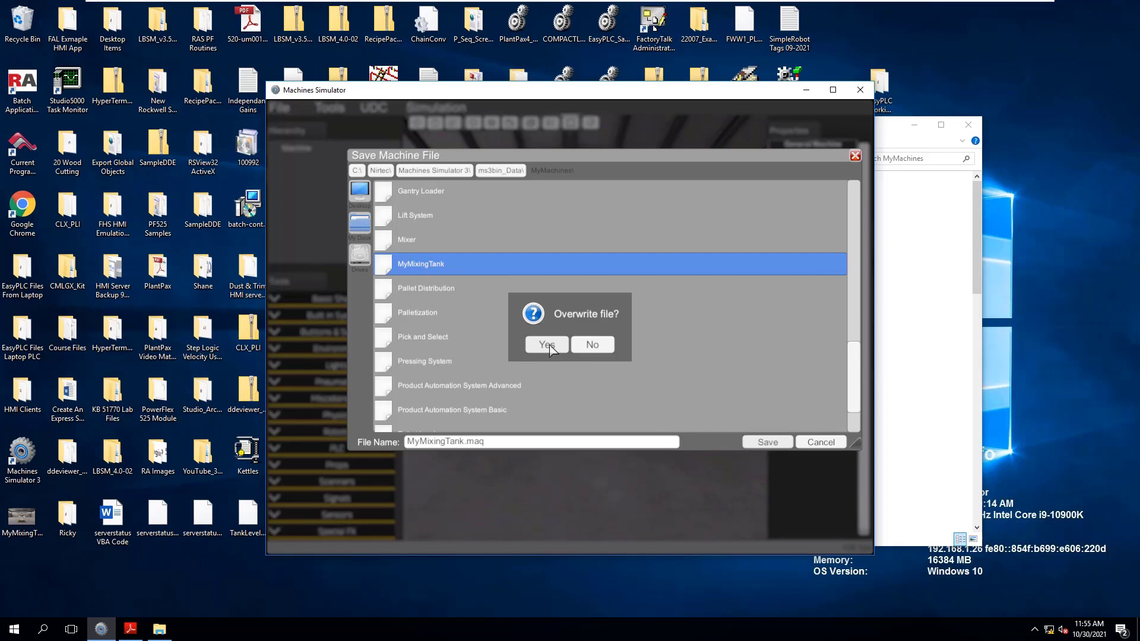
pyautogui.click(592, 345)
pyautogui.click(821, 442)
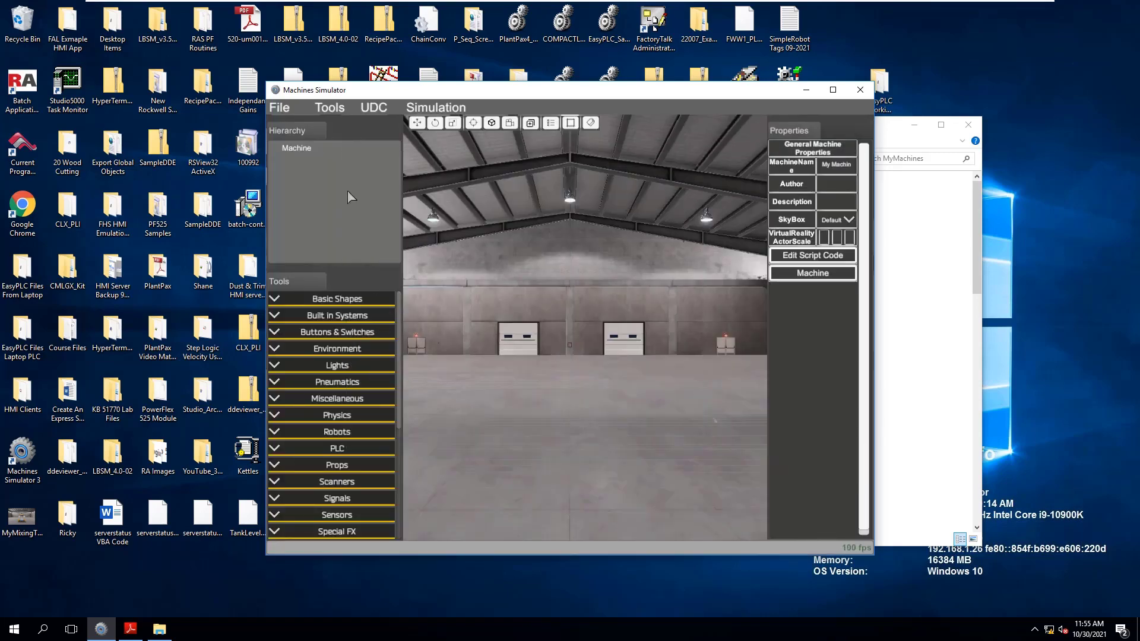
# Step: Load the MyMixingTank.maq machine file from the MyMachines folder into the editor
pyautogui.click(279, 108)
pyautogui.click(297, 144)
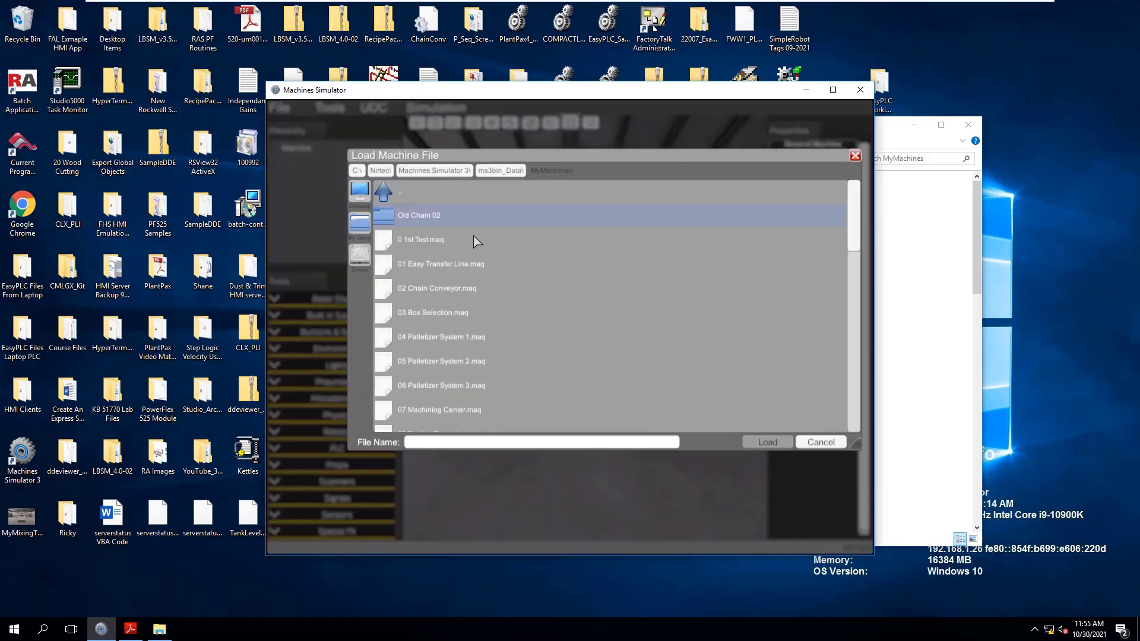
pyautogui.scroll(-10, 440, 363)
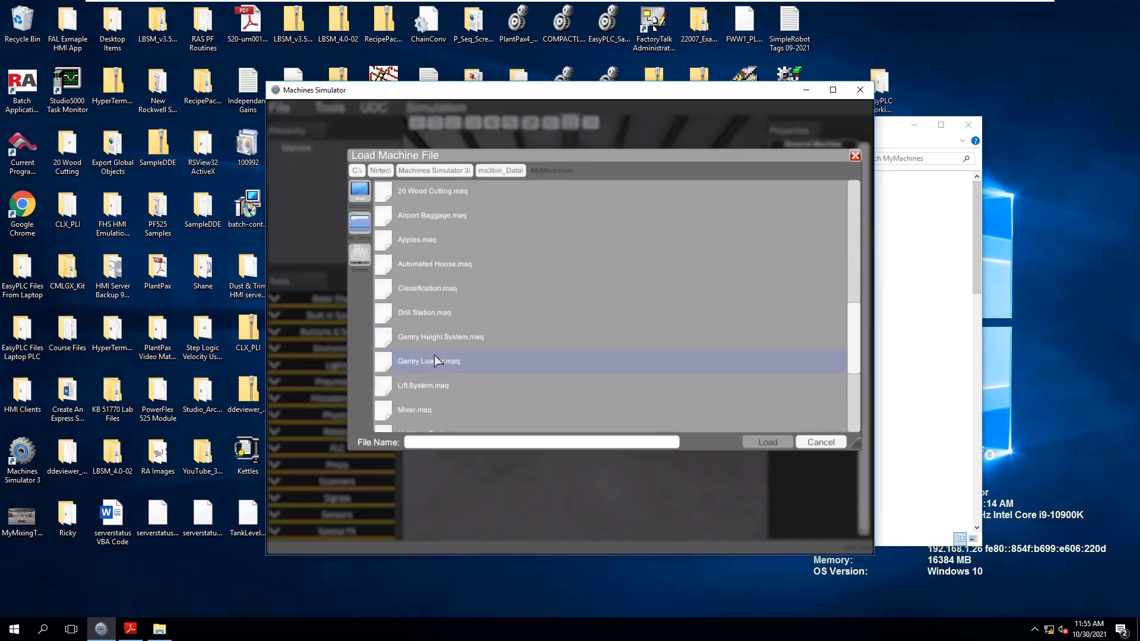
pyautogui.click(432, 339)
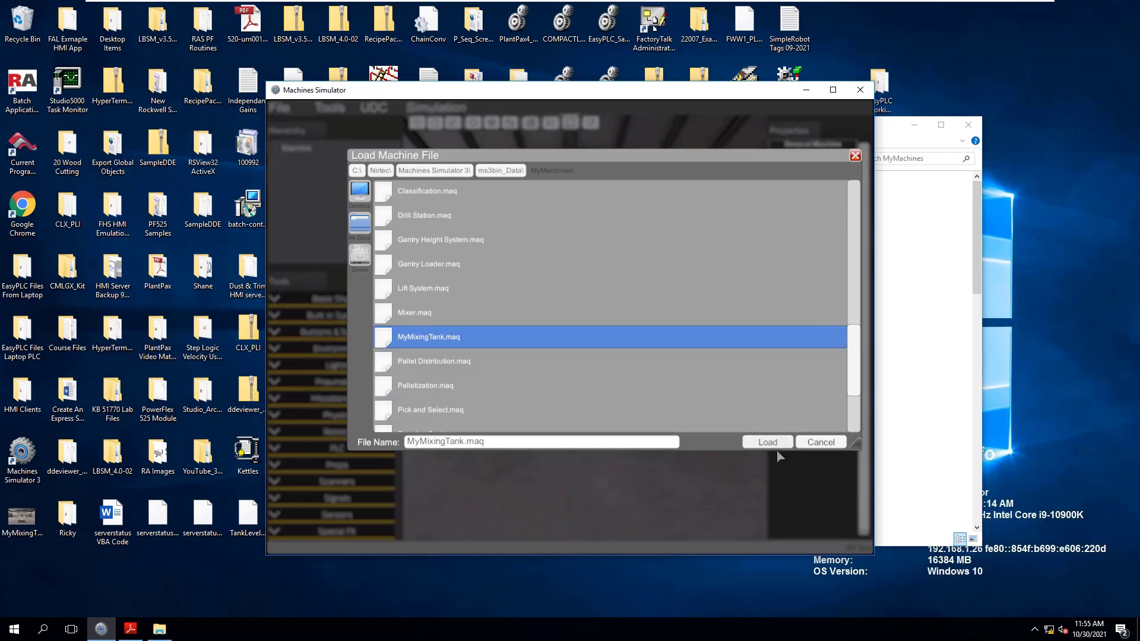
pyautogui.click(765, 443)
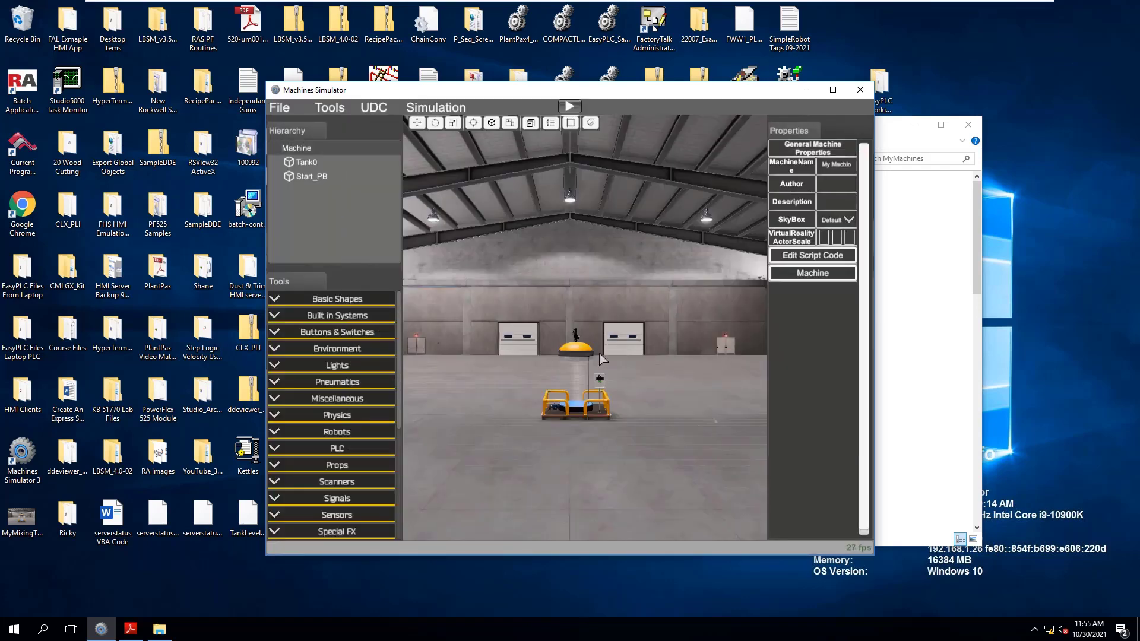
# Step: Set the machine name to MyMixingTank and enter the author's full name in the general machine properties
pyautogui.click(834, 90)
pyautogui.click(1078, 81)
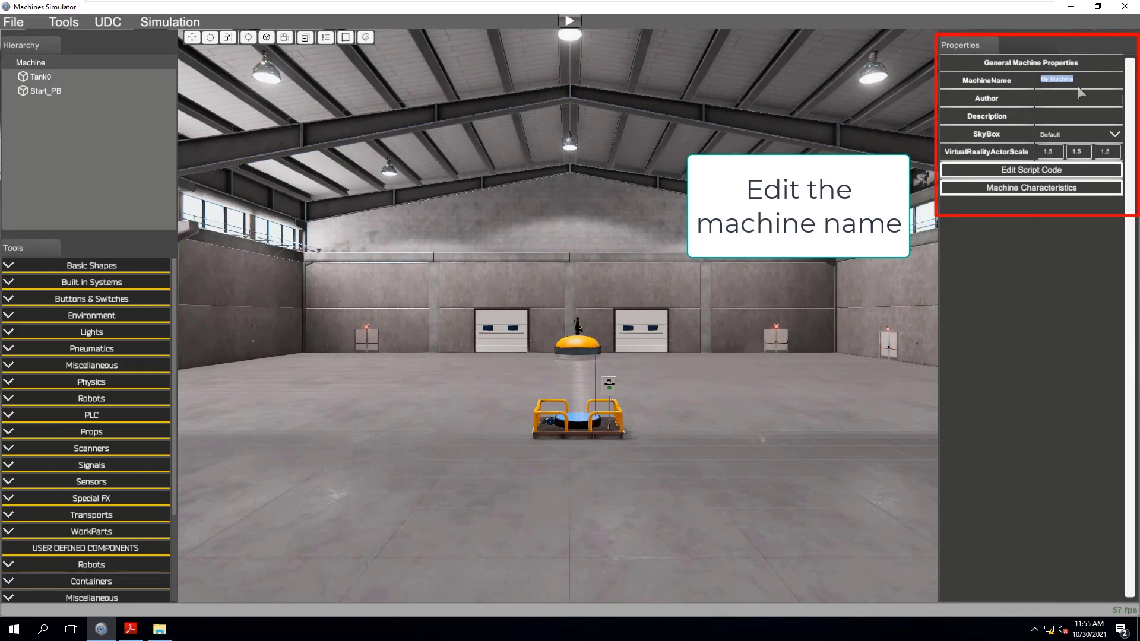
pyautogui.write('M')
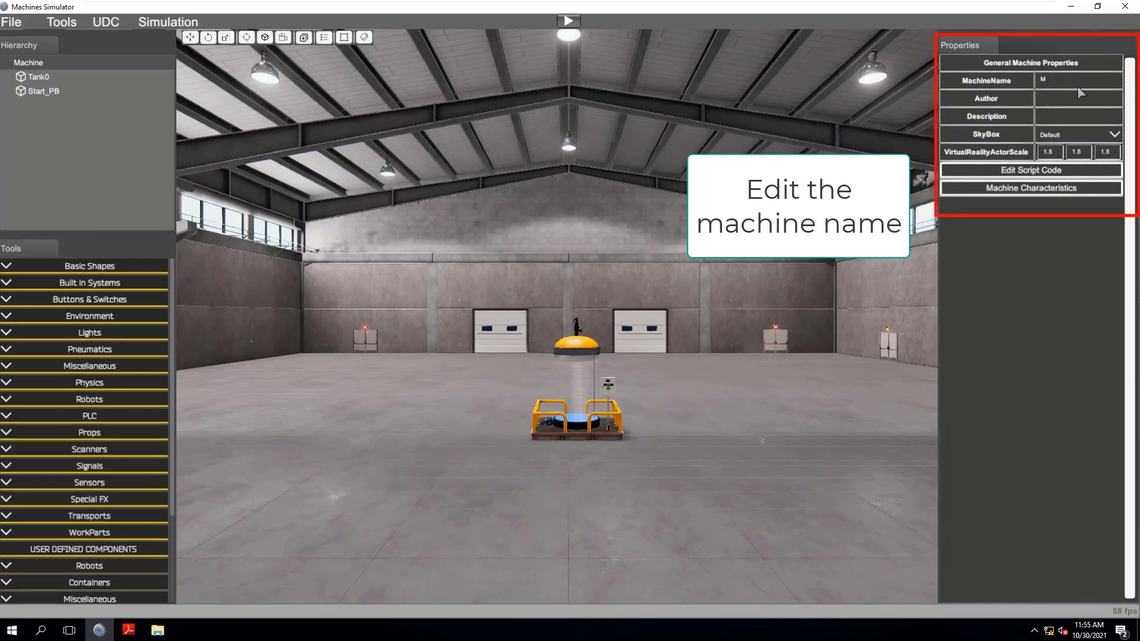
pyautogui.write('yMixingTank')
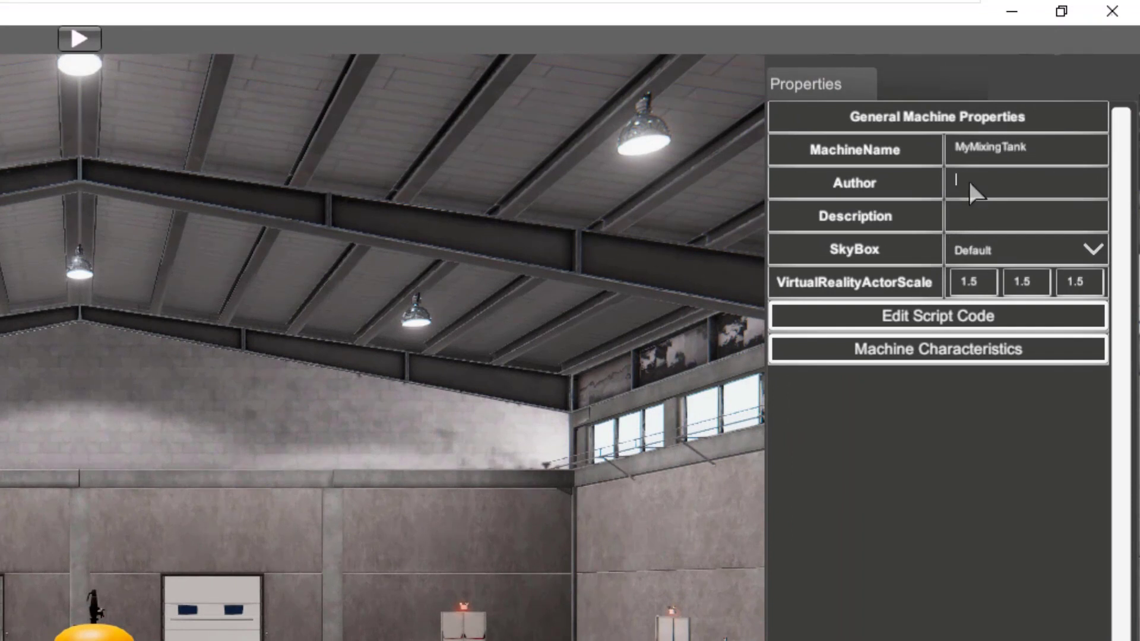
pyautogui.write('SHane Welcher')
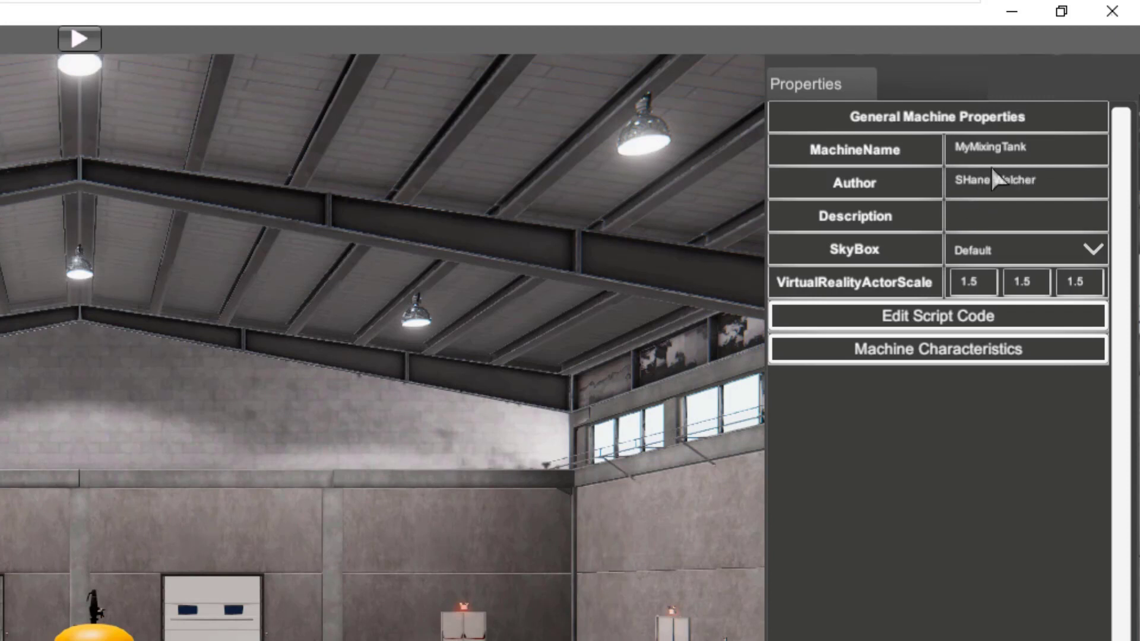
pyautogui.press('BackSpace')
pyautogui.write('h')
pyautogui.click(988, 209)
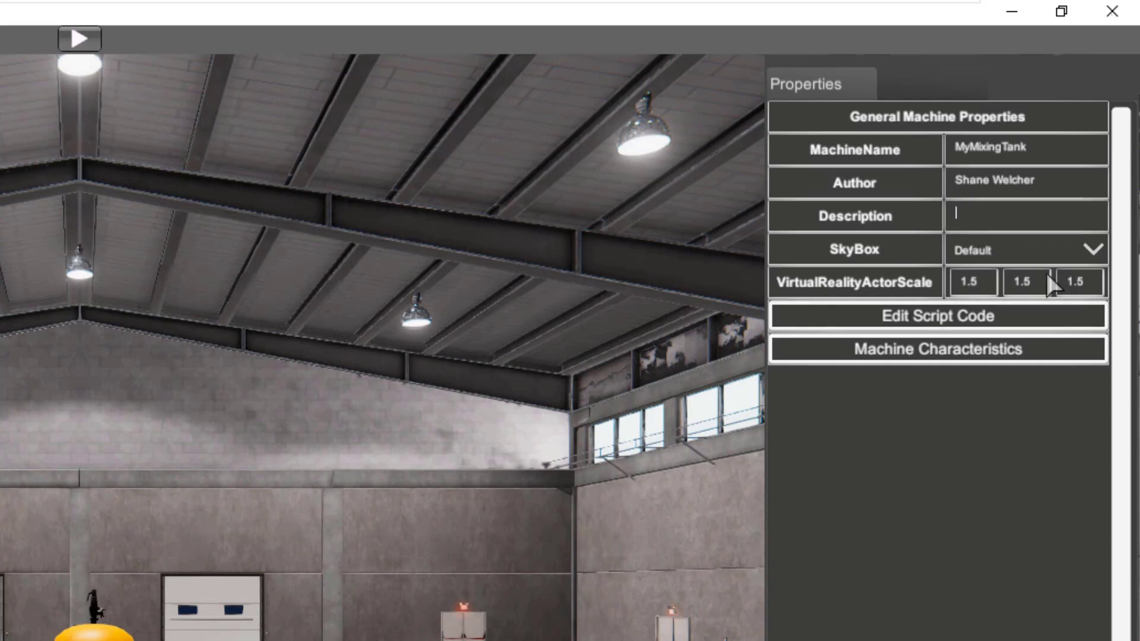
# Step: Try the Gold SkyBox for the machine and return it to Default
pyautogui.click(1087, 257)
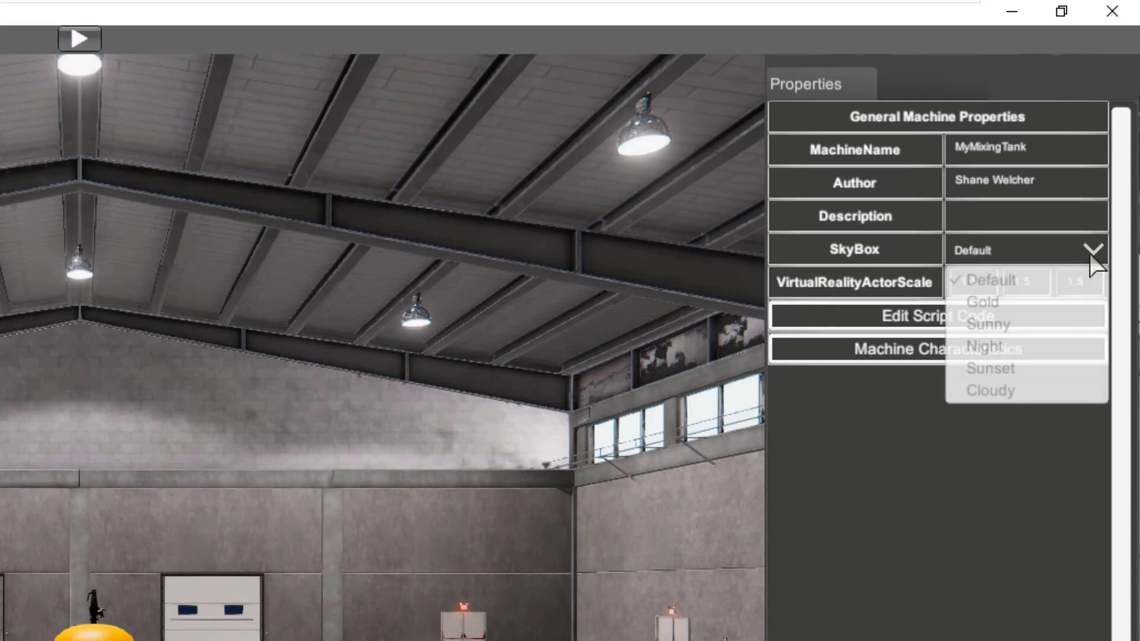
pyautogui.click(984, 309)
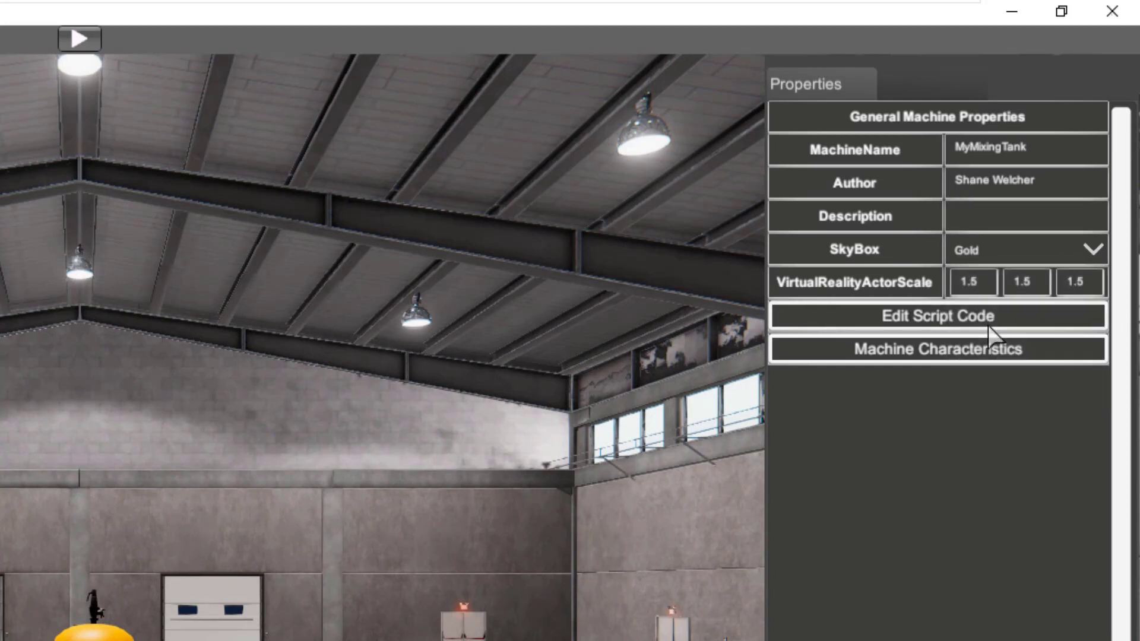
pyautogui.click(1046, 255)
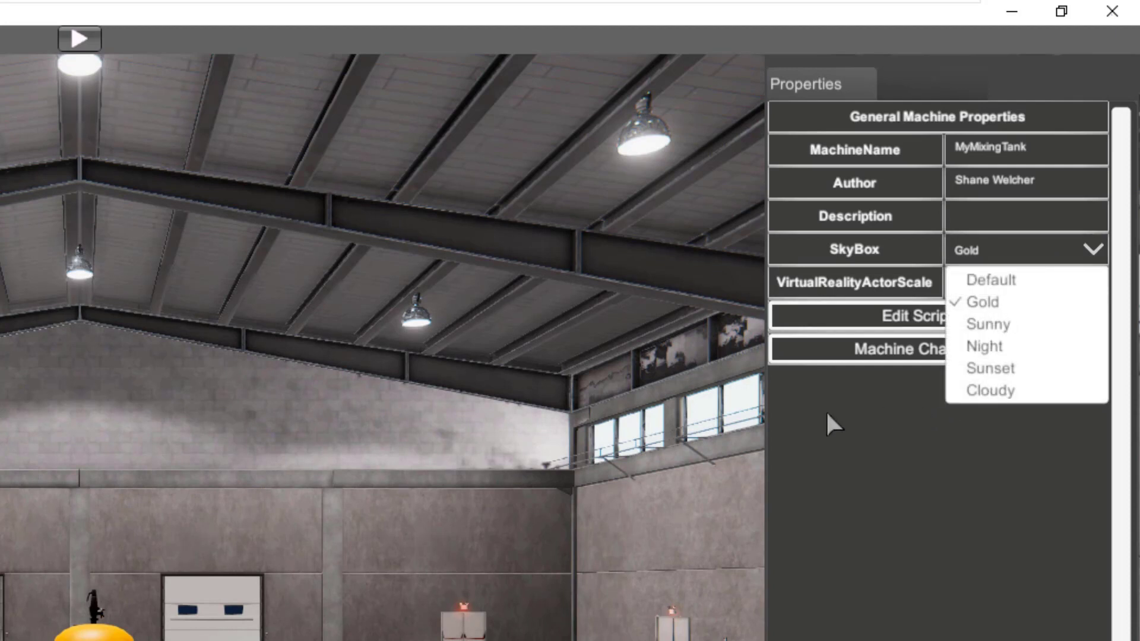
pyautogui.click(894, 350)
pyautogui.click(1044, 255)
pyautogui.click(1013, 282)
# Step: View the machine characteristics and the script code editor, closing each without changes
pyautogui.click(948, 362)
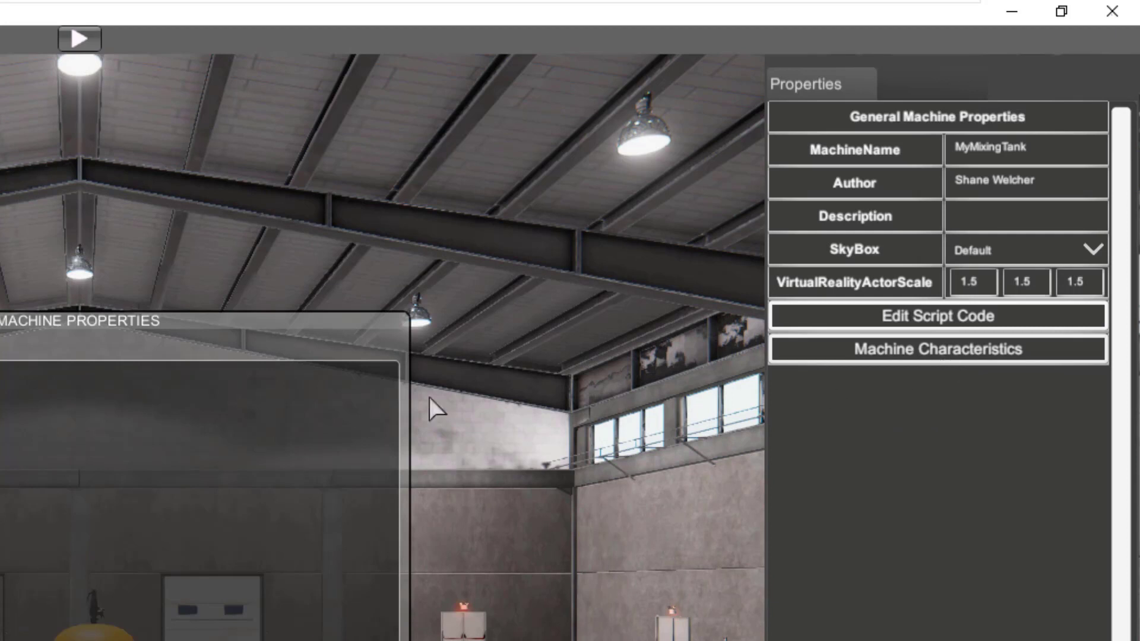
pyautogui.click(418, 350)
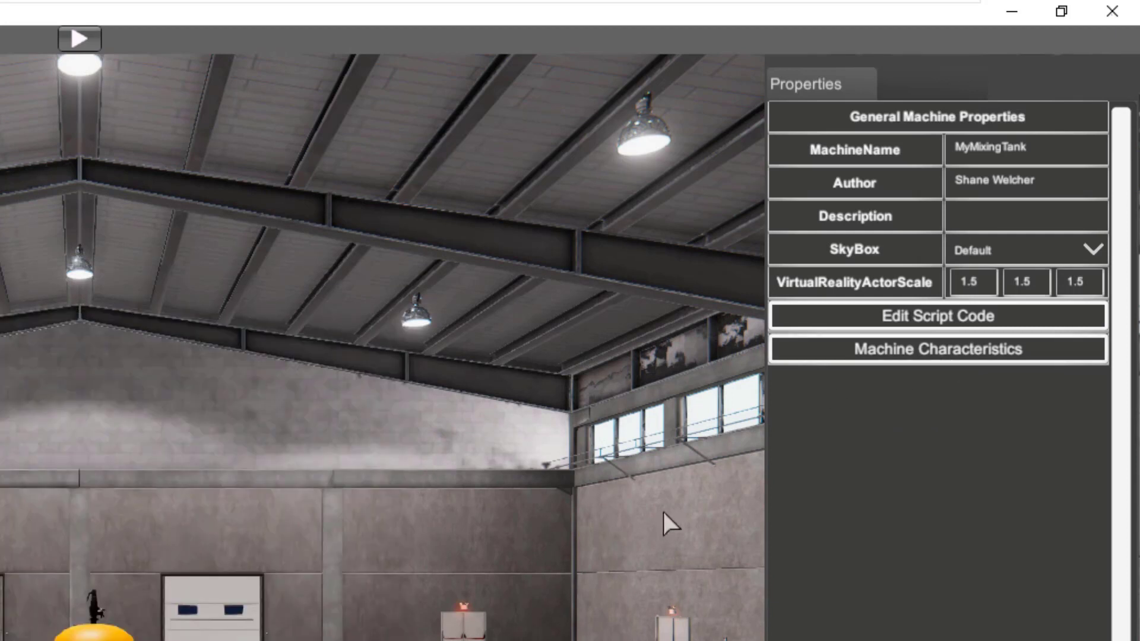
pyautogui.click(945, 325)
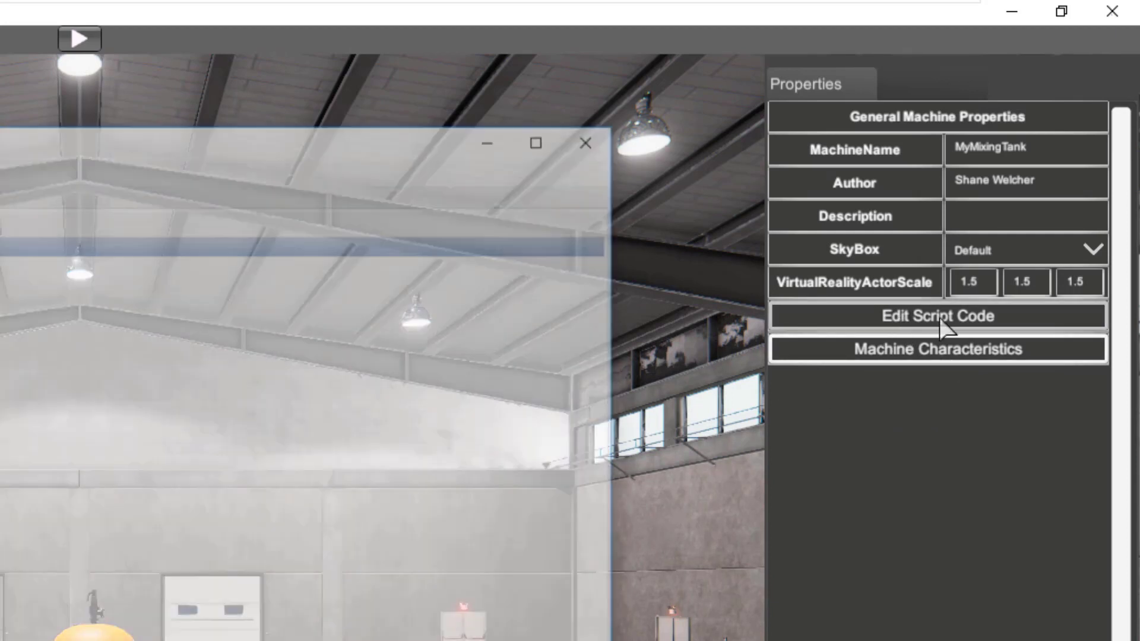
pyautogui.click(597, 137)
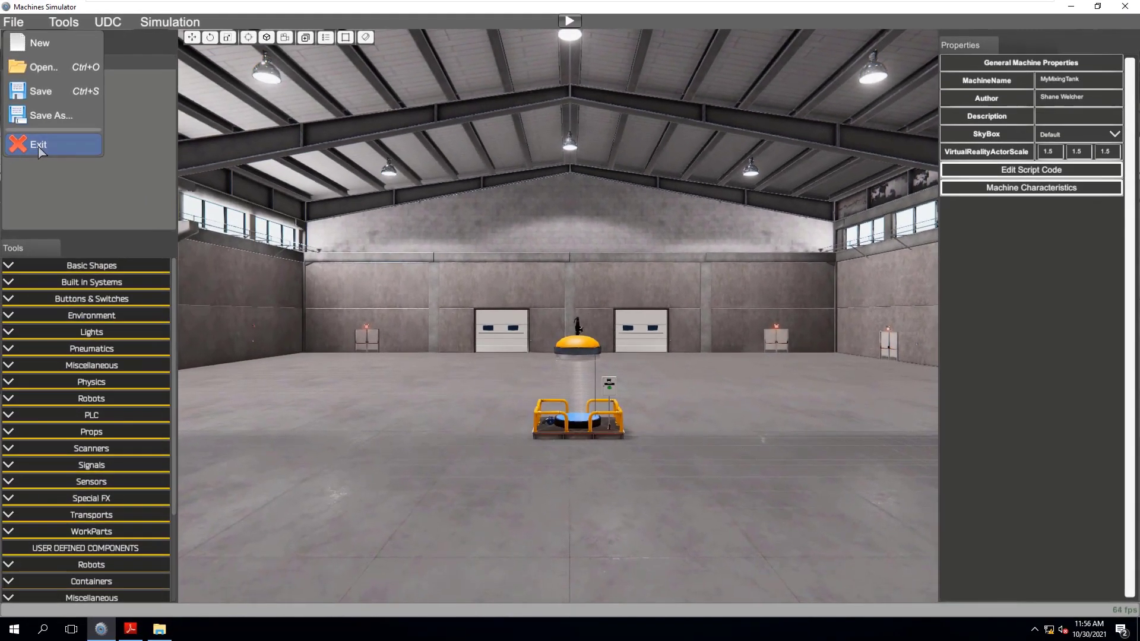
# Step: Exit the editor to the main menu and show the Machines selection page
pyautogui.click(59, 144)
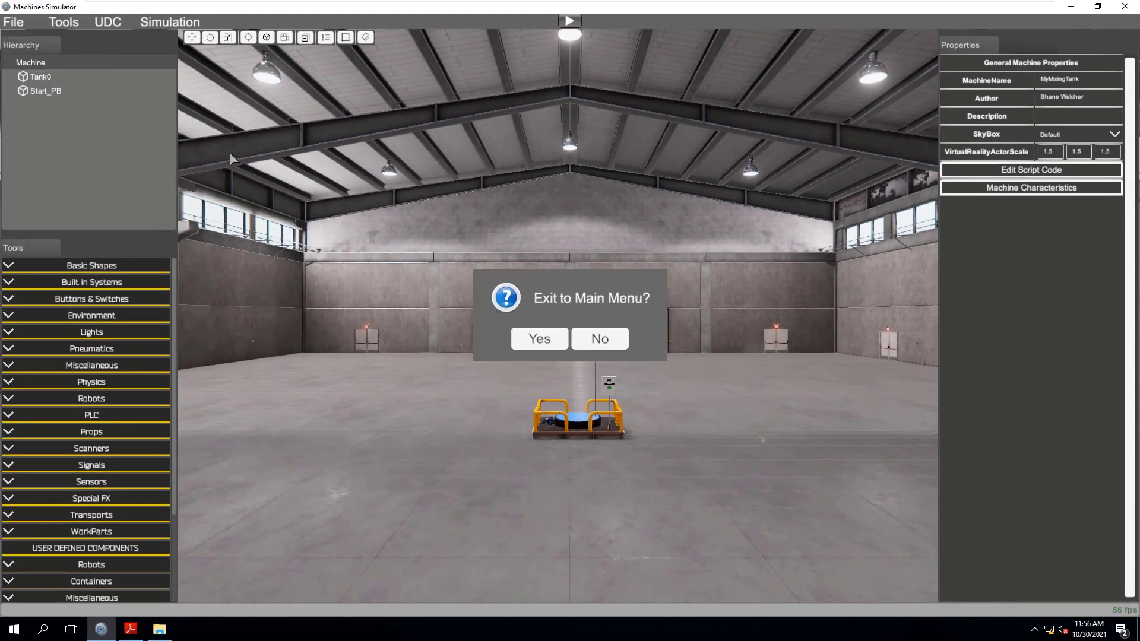
pyautogui.click(559, 343)
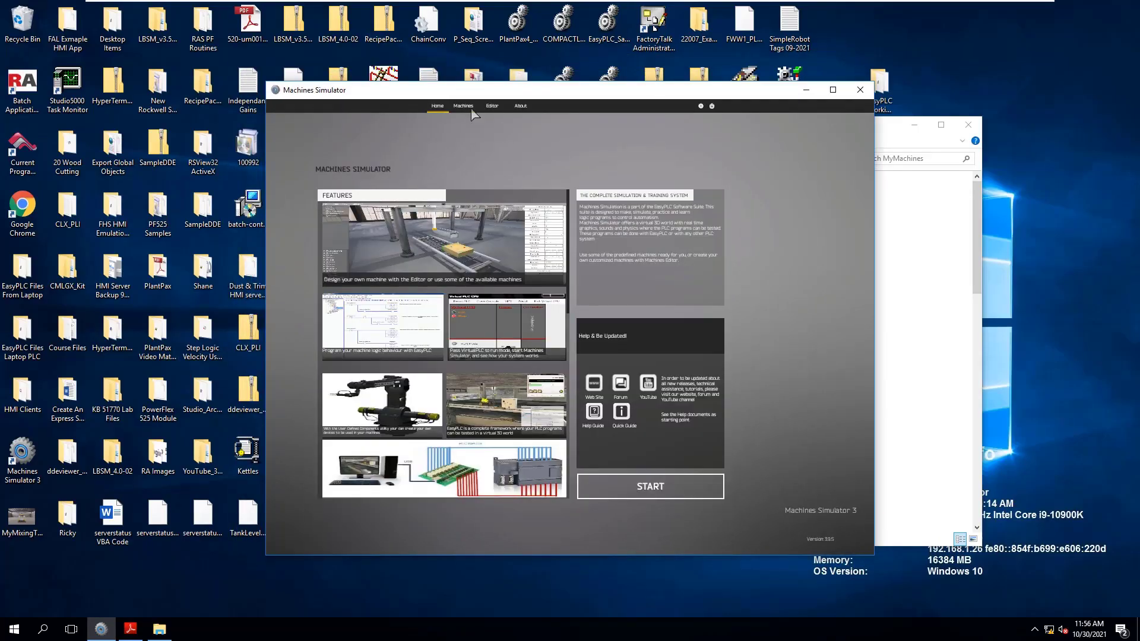
pyautogui.click(463, 105)
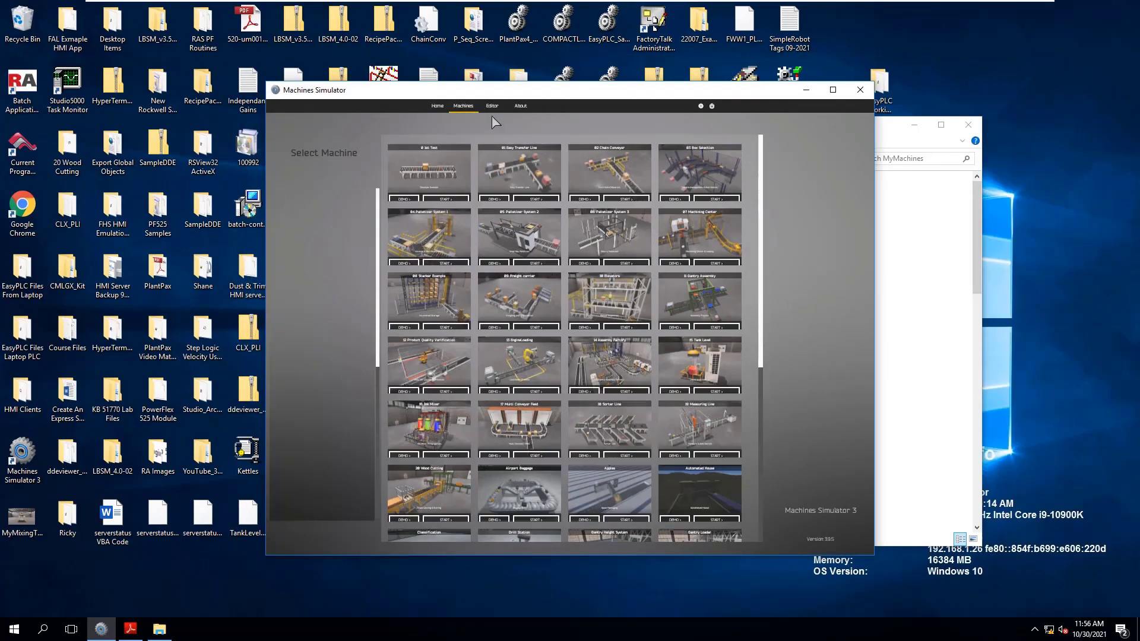
# Step: Find the MyMixingTank machine with its preview picture in the machine list
pyautogui.click(833, 90)
pyautogui.scroll(-8, 623, 229)
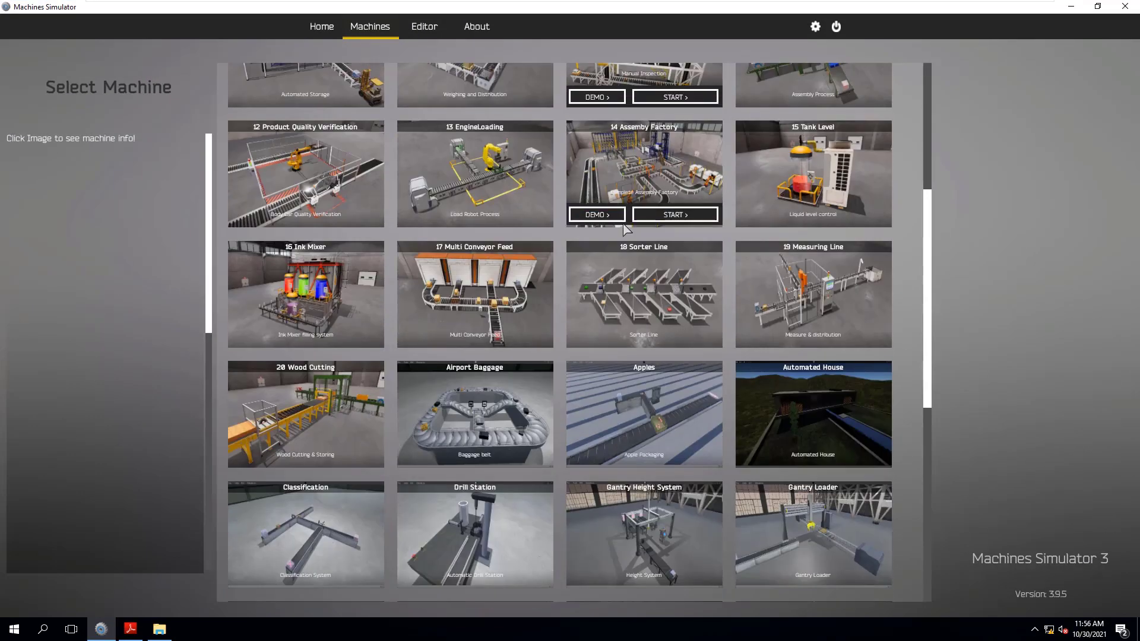
pyautogui.scroll(-5, 623, 229)
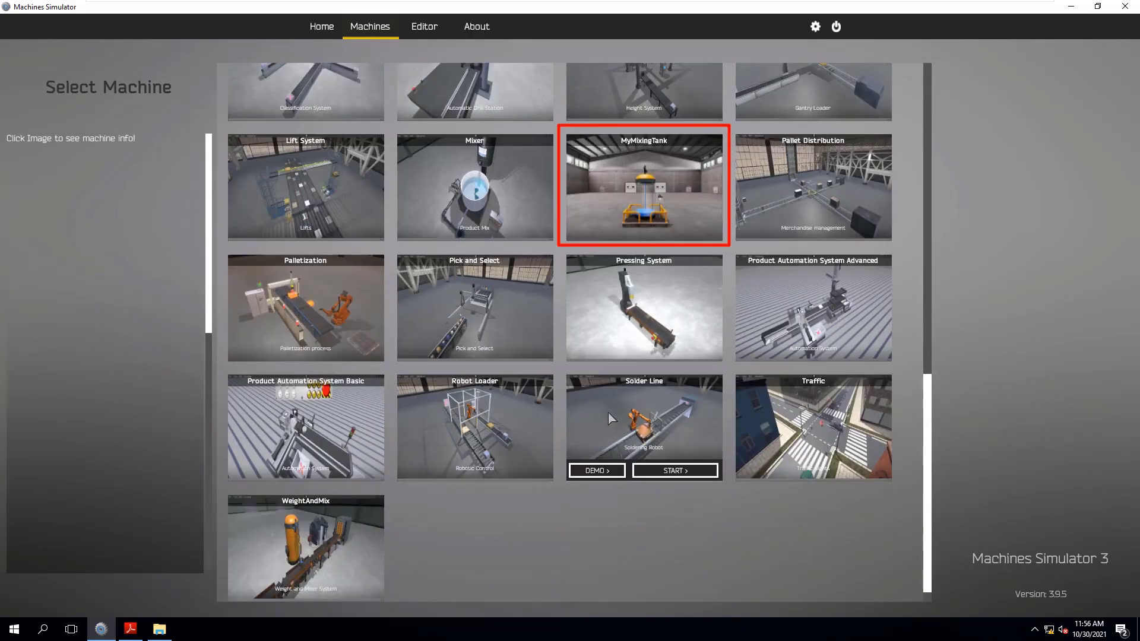
pyautogui.scroll(1, 683, 270)
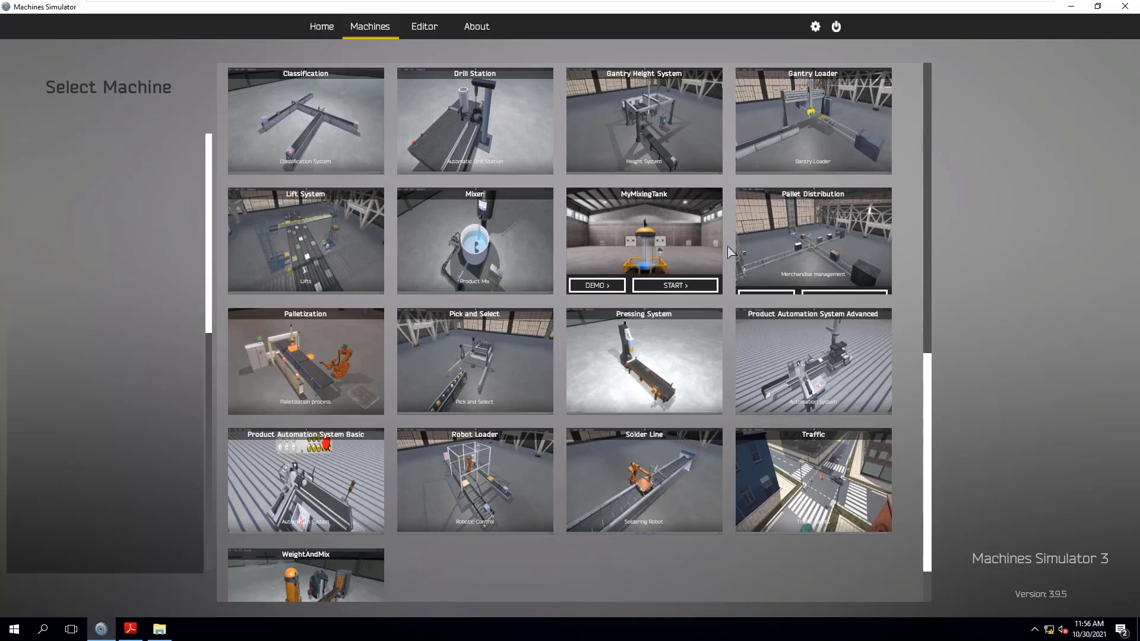
# Step: Switch to File Explorer, show the full path of the MyMachines folder, and return to Machines Simulator
pyautogui.click(161, 629)
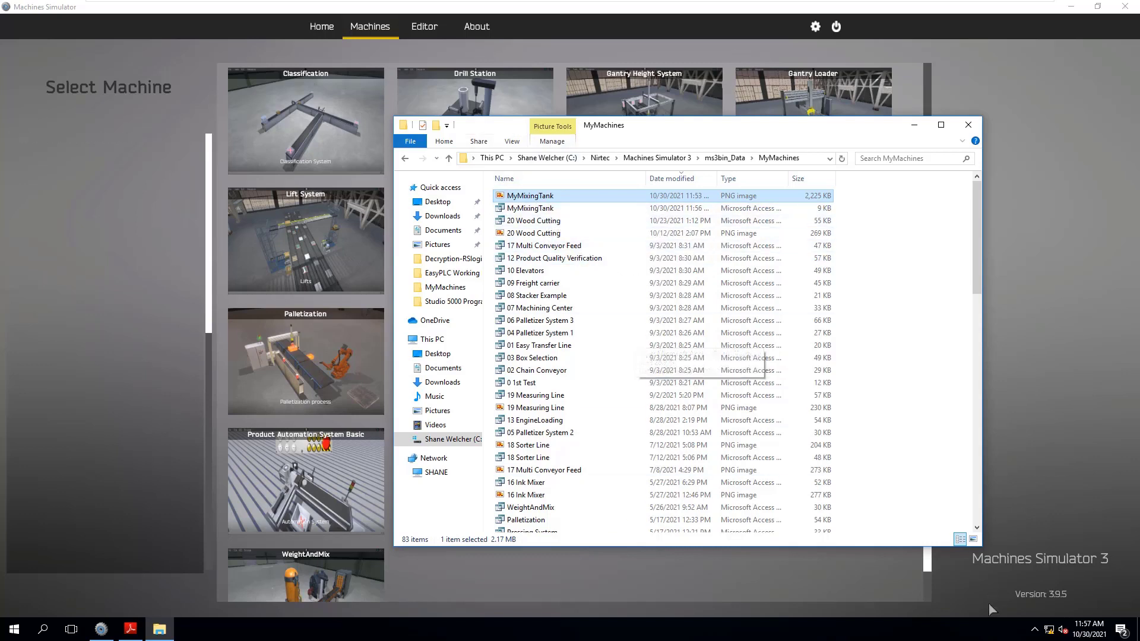
pyautogui.click(1035, 630)
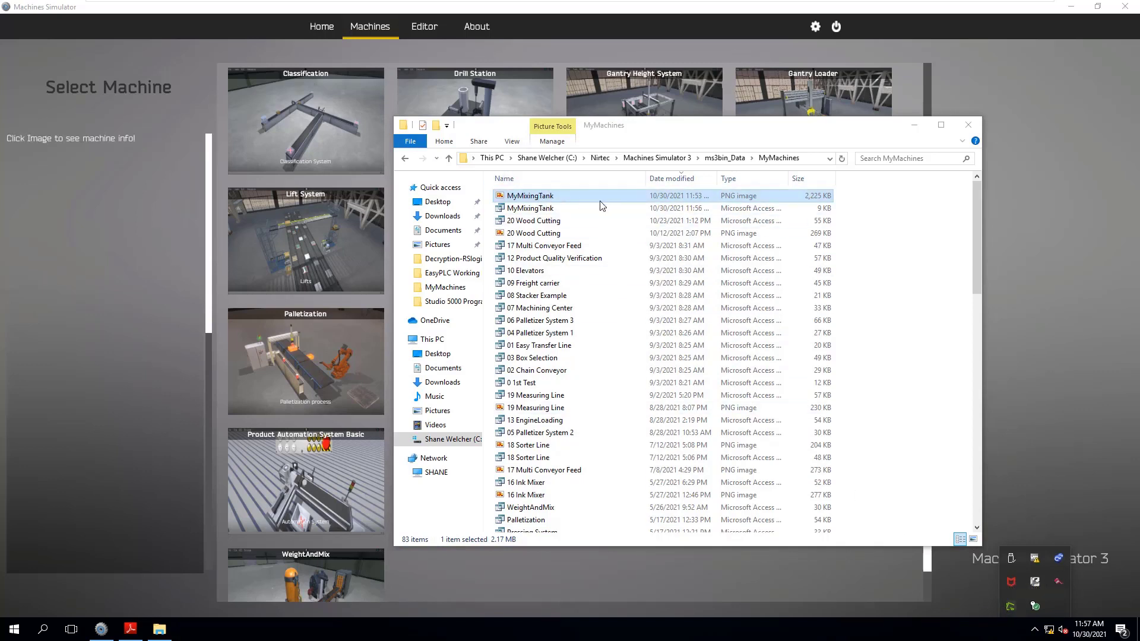
pyautogui.click(805, 161)
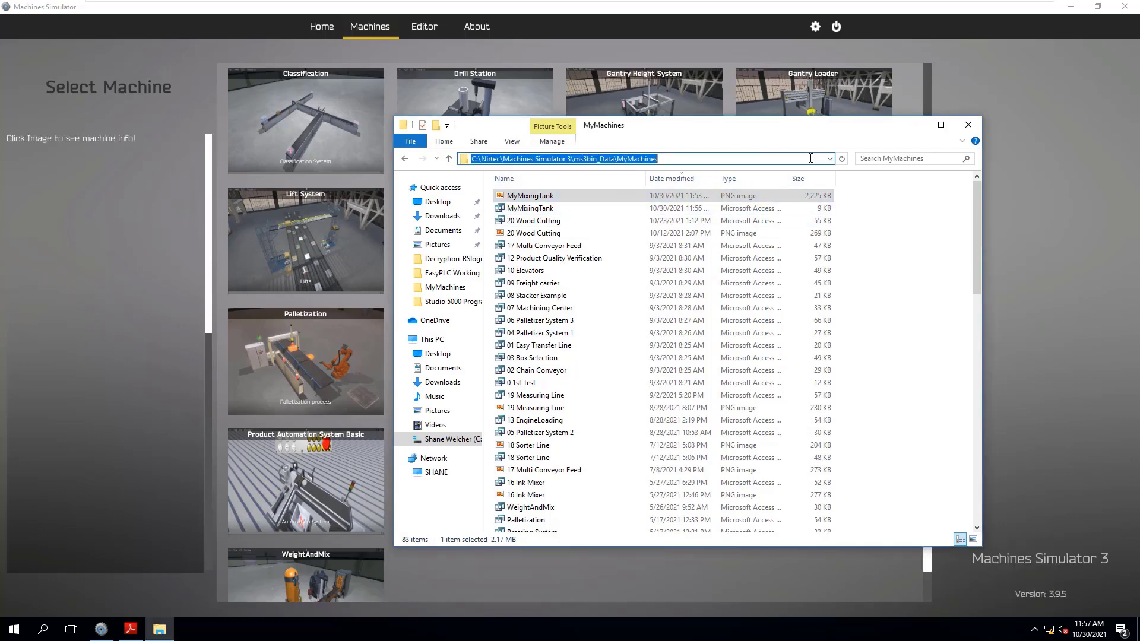
pyautogui.click(885, 259)
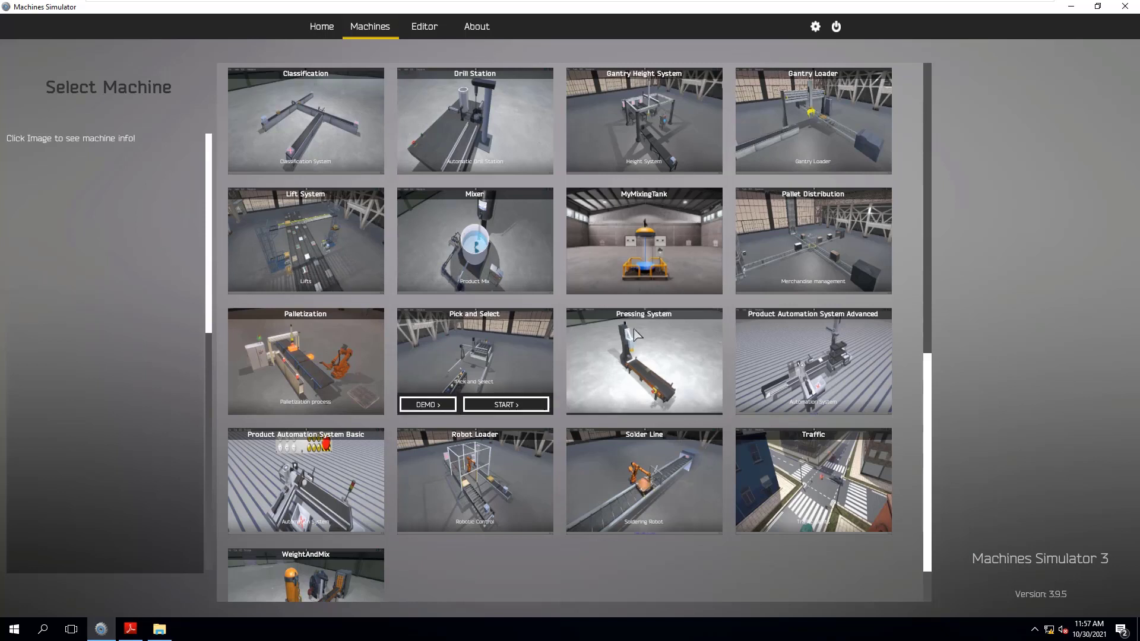
# Step: Start the MyMixingTank machine in the simulator and maximize its window
pyautogui.moveTo(643, 217)
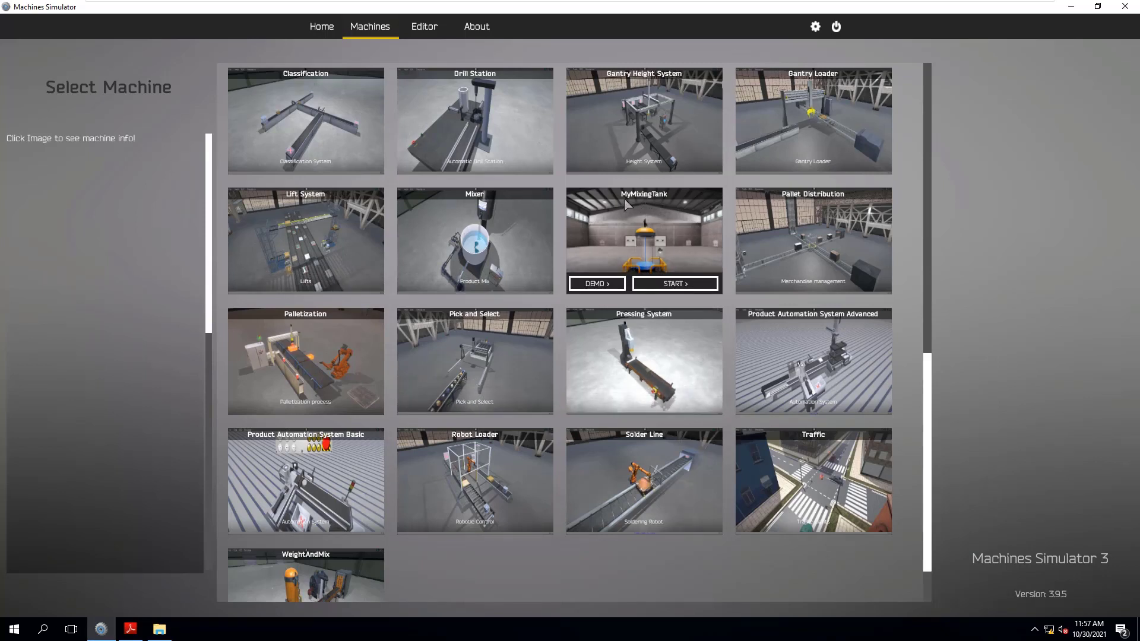
pyautogui.click(675, 285)
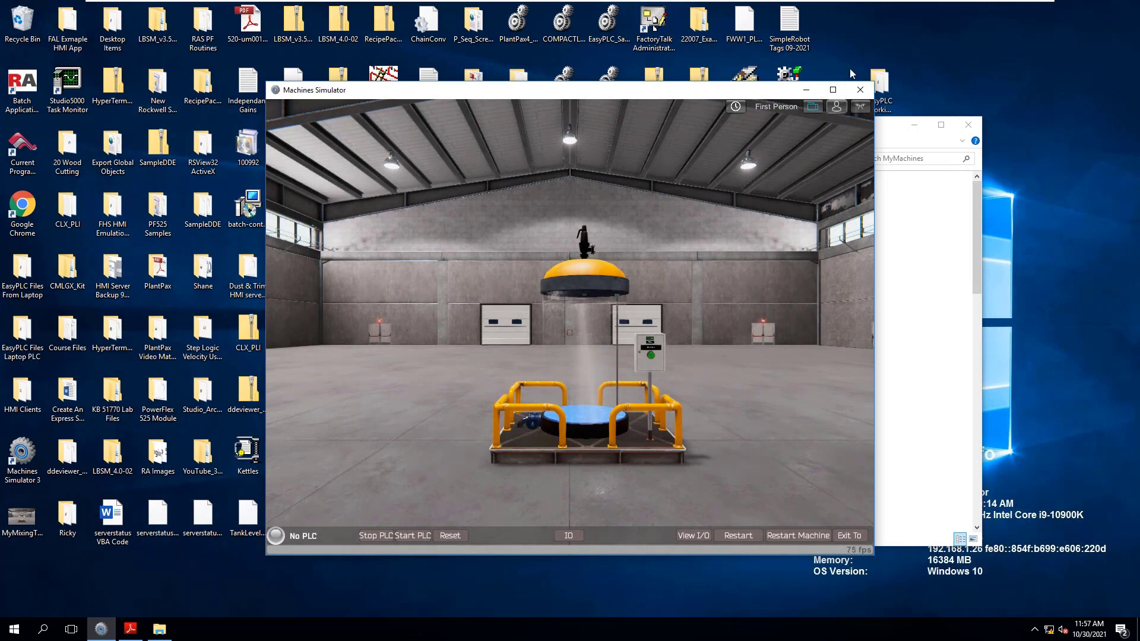
pyautogui.click(832, 90)
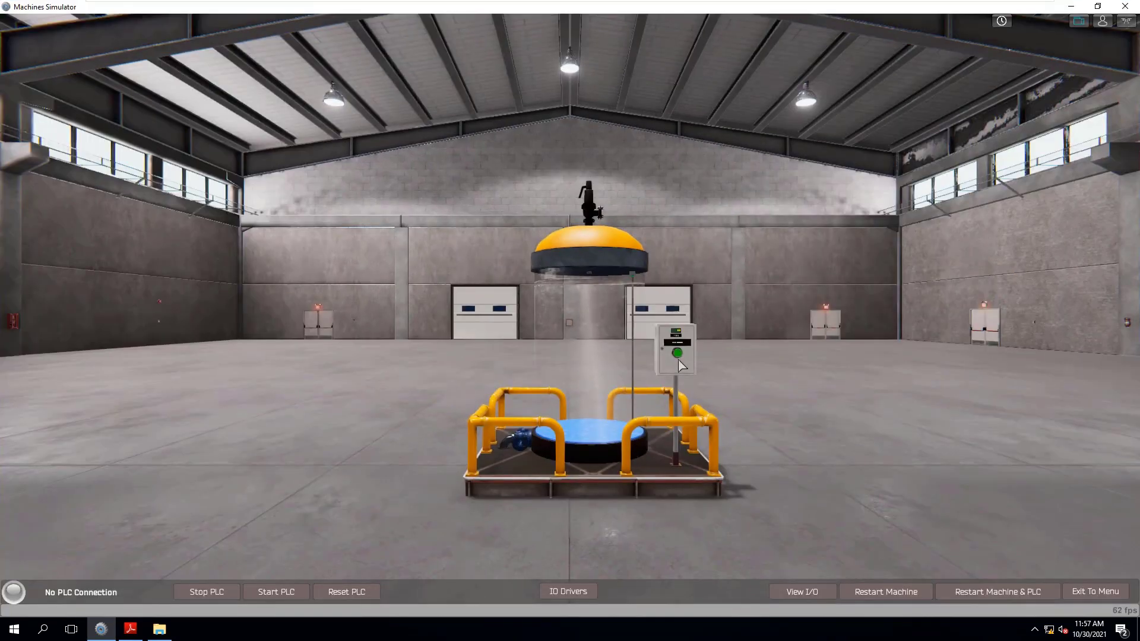
# Step: Show the machine's I/O lists and operate the green start pushbutton on the control box repeatedly to test its input
pyautogui.click(803, 589)
pyautogui.click(678, 353)
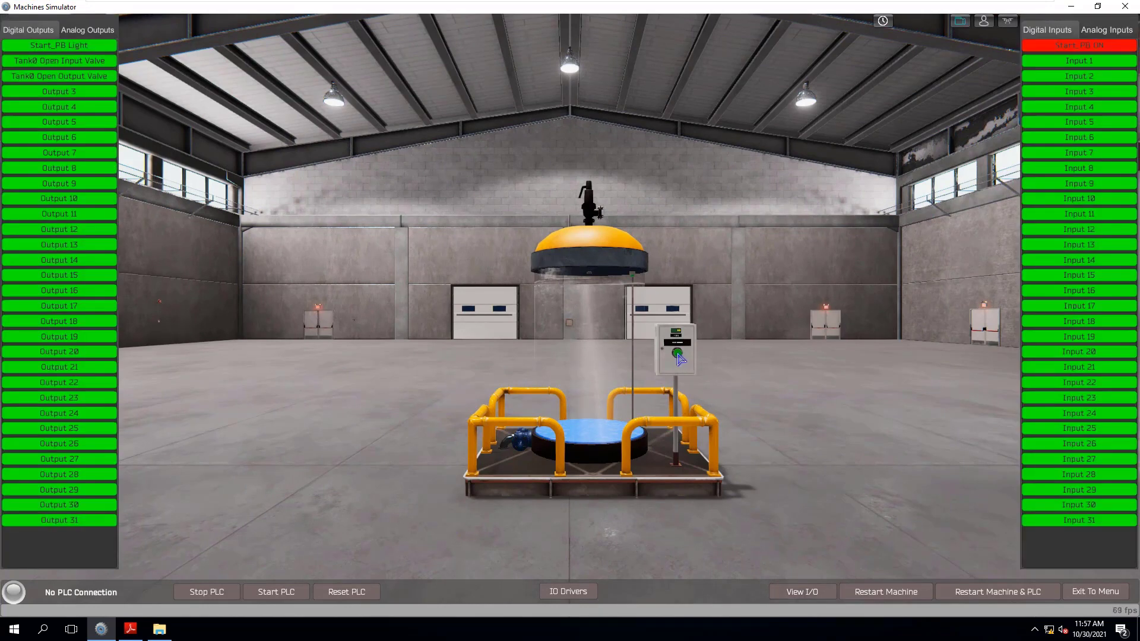
pyautogui.click(678, 354)
pyautogui.click(677, 355)
pyautogui.click(678, 354)
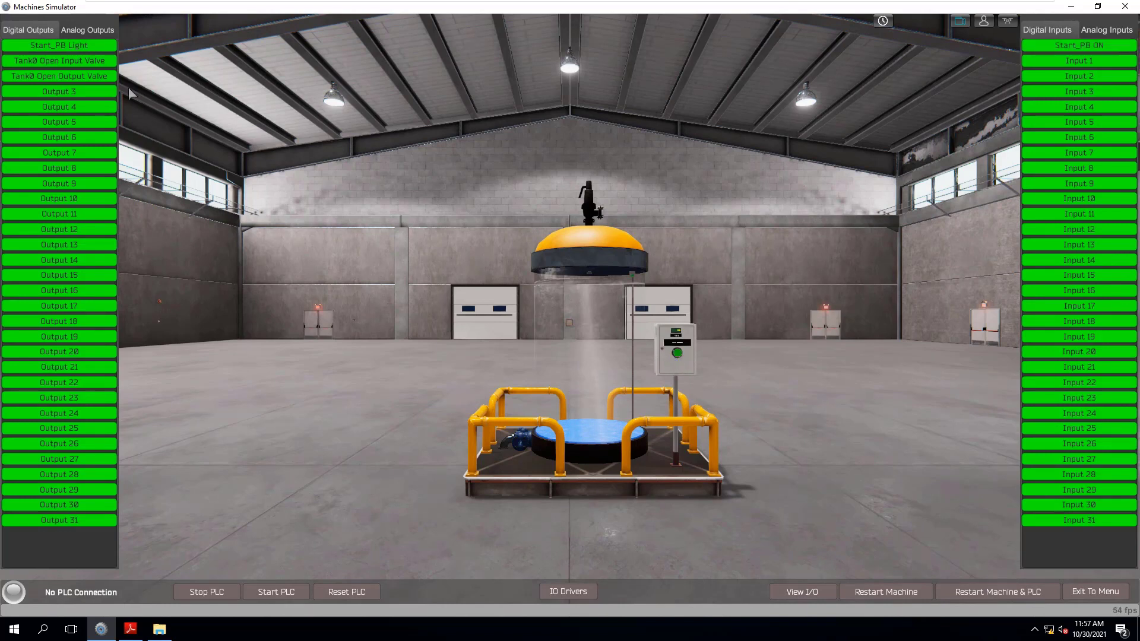
# Step: Test the Start_PB Light, Tank0 Open Input Valve and Tank0 Open Output Valve outputs by switching each on and back off
pyautogui.click(95, 46)
pyautogui.click(95, 61)
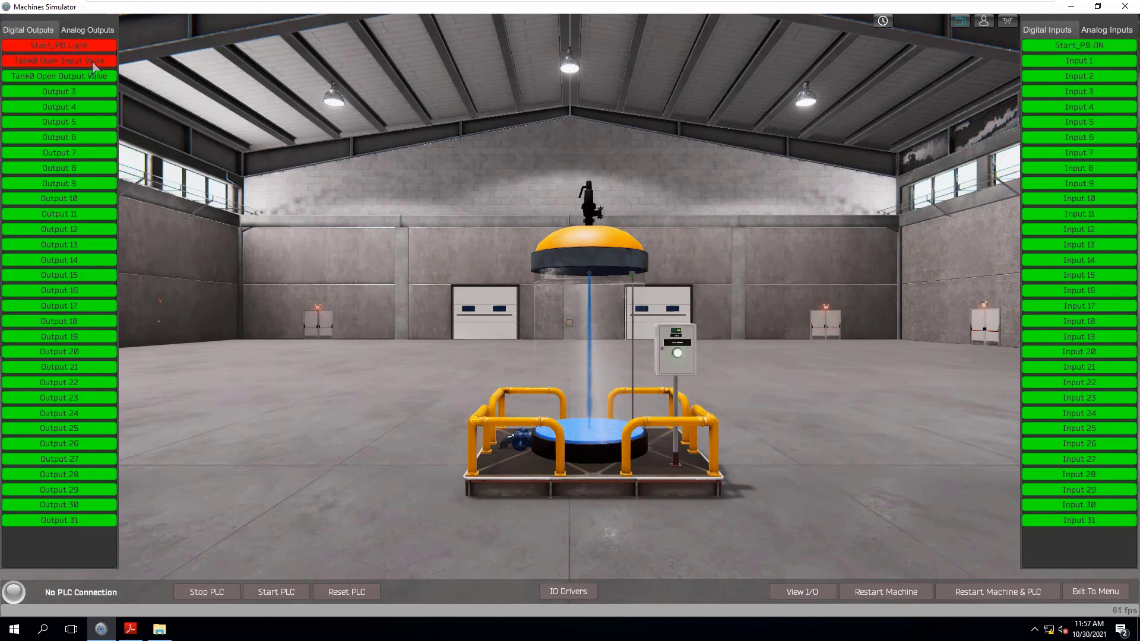
pyautogui.click(92, 45)
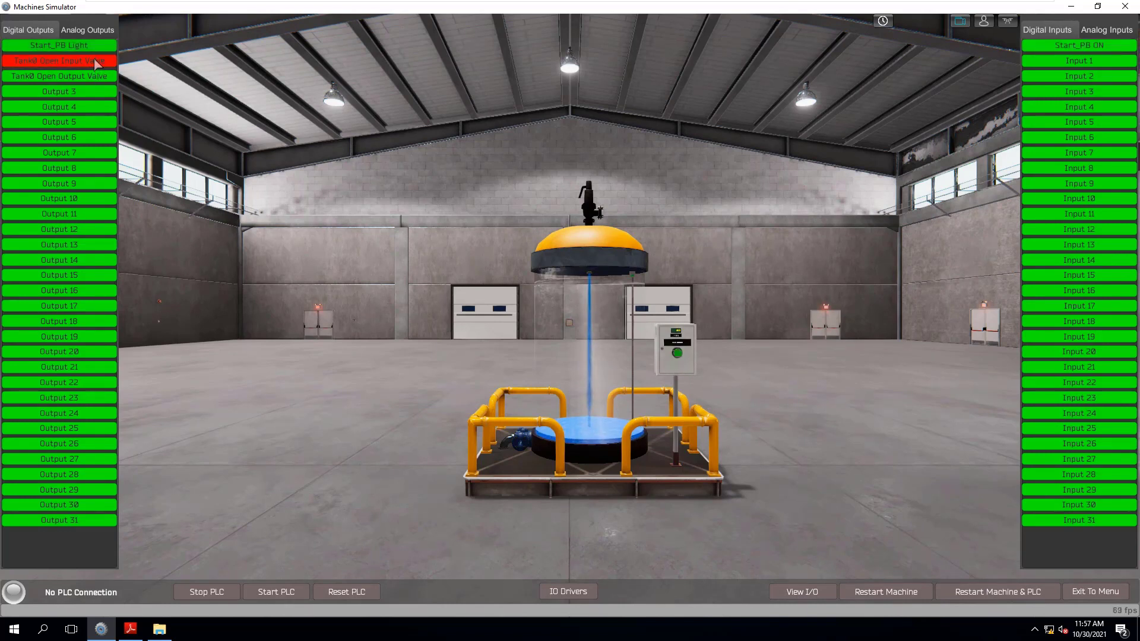
pyautogui.click(95, 76)
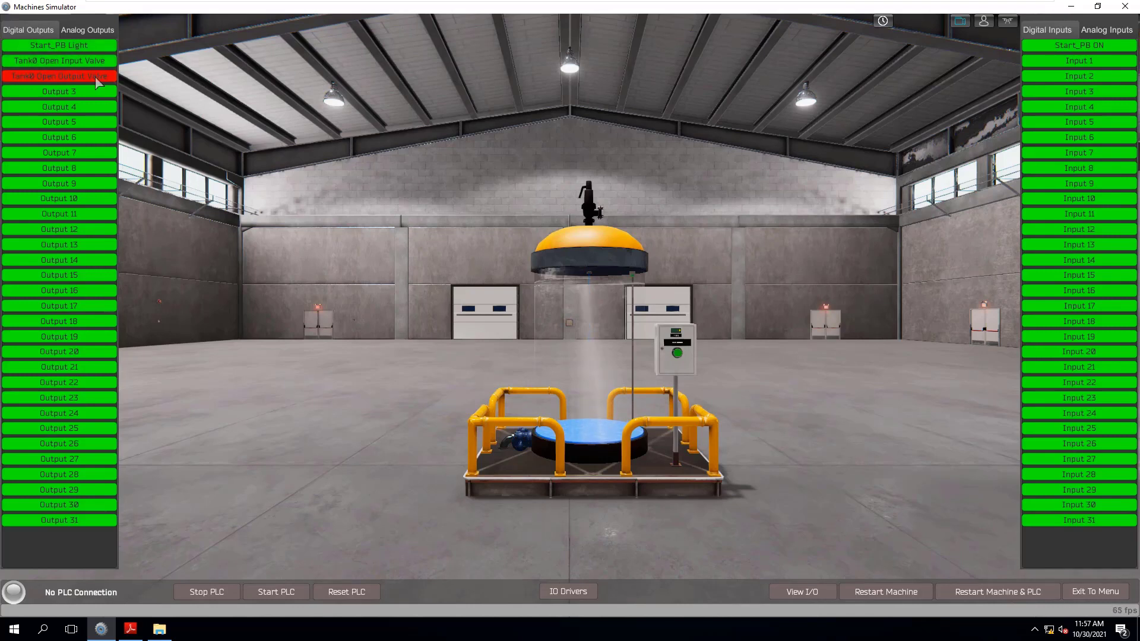
pyautogui.click(102, 80)
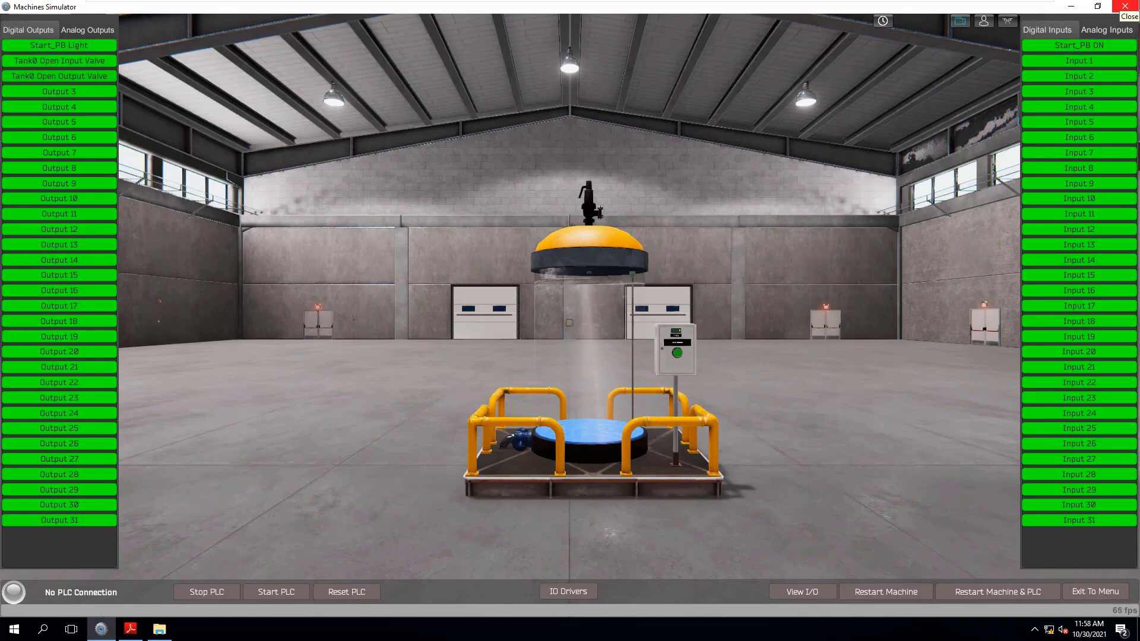
# Step: Close the simulator, relaunch Machines Simulator 3 from the desktop, and maximize its window
pyautogui.click(1126, 6)
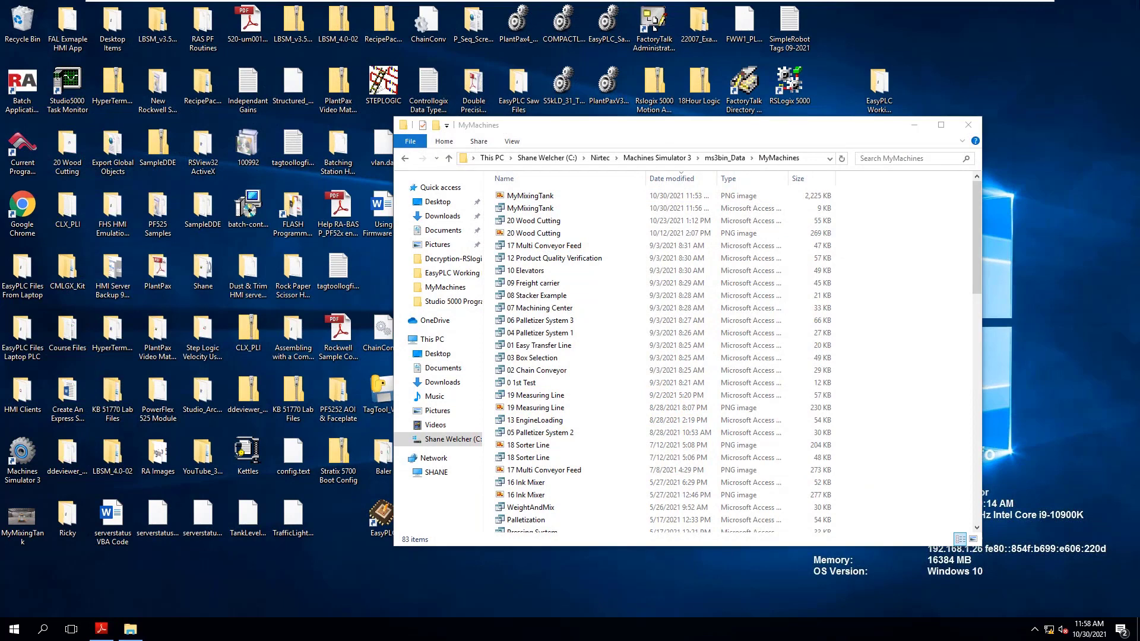
pyautogui.click(1138, 629)
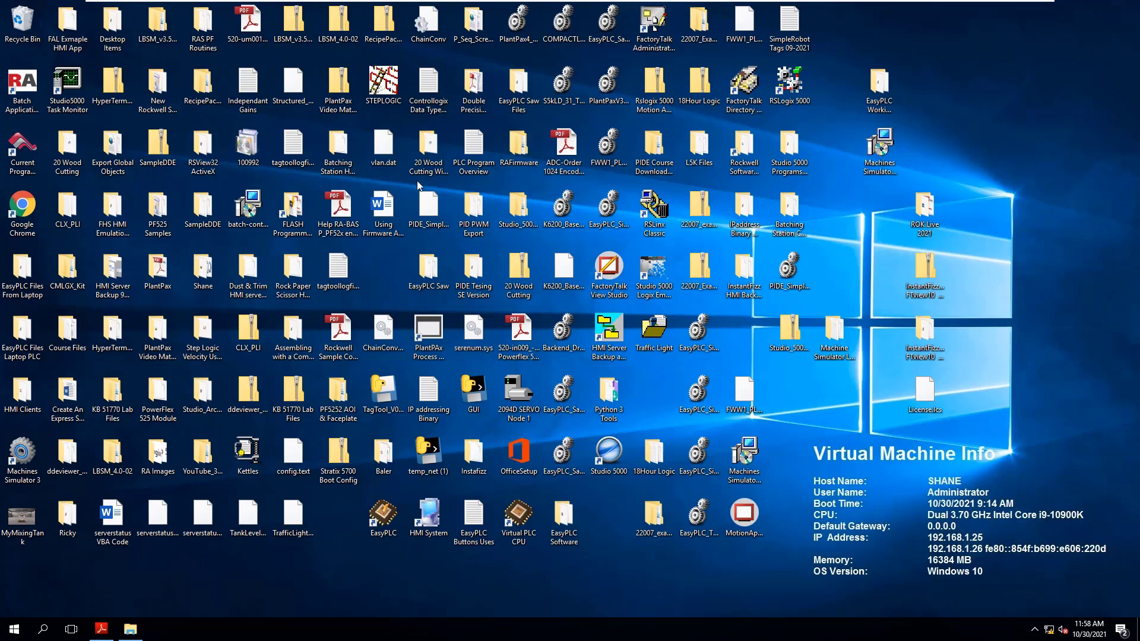
pyautogui.click(29, 476)
pyautogui.doubleClick(22, 461)
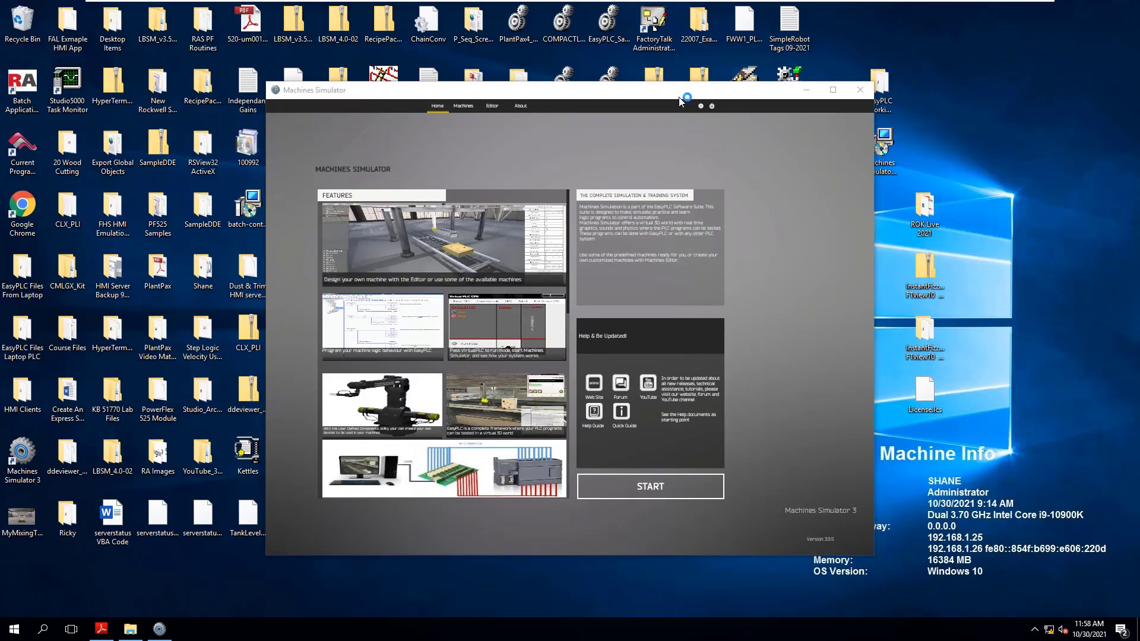
pyautogui.click(701, 107)
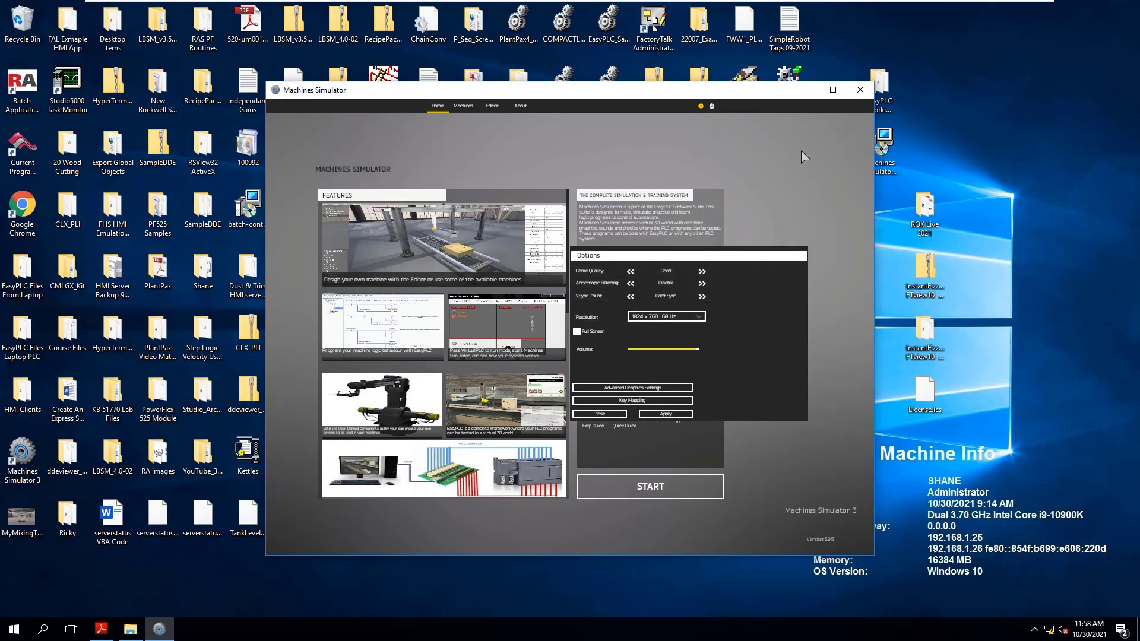
pyautogui.click(833, 90)
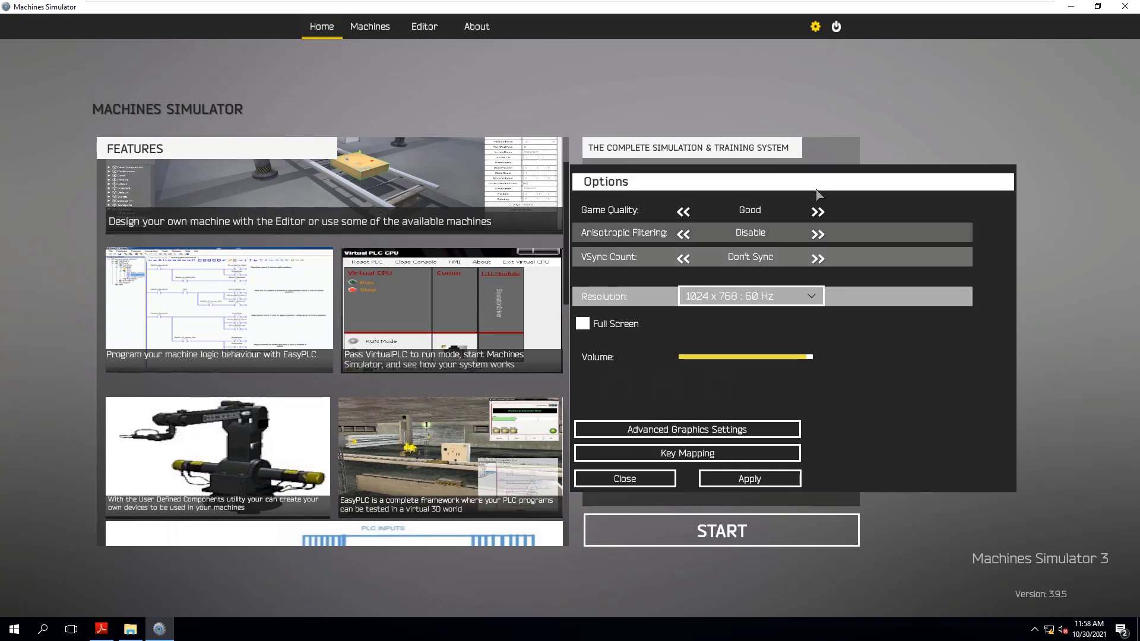
# Step: Find MyMixingTank on the Machines selection page and switch to the MyMachines folder in File Explorer
pyautogui.click(370, 26)
pyautogui.scroll(-15, 567, 138)
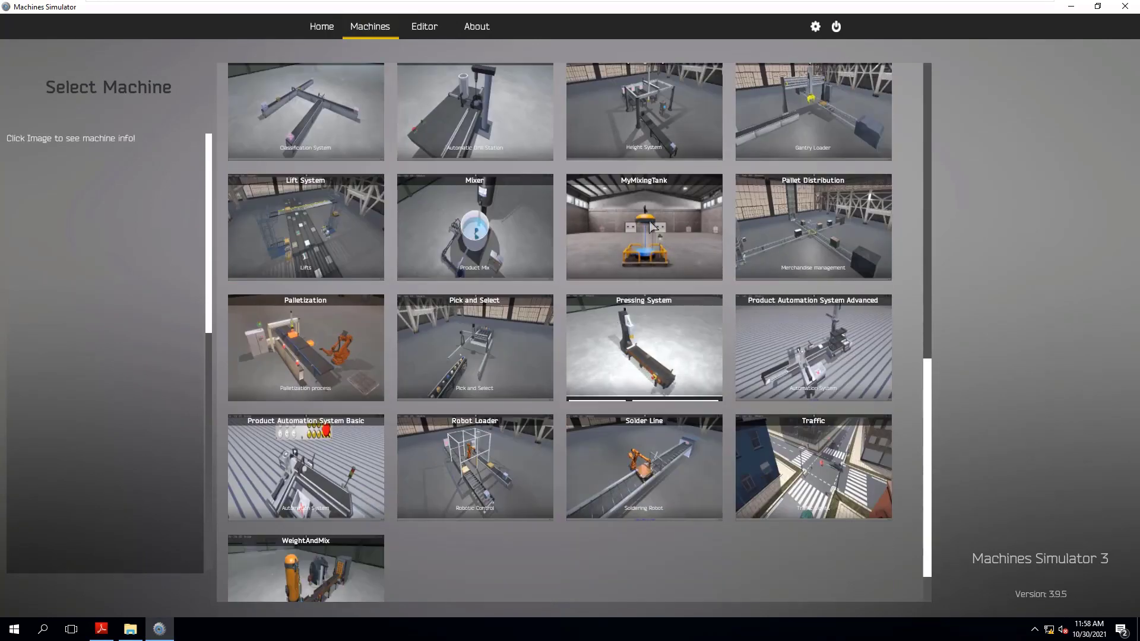
pyautogui.moveTo(703, 245)
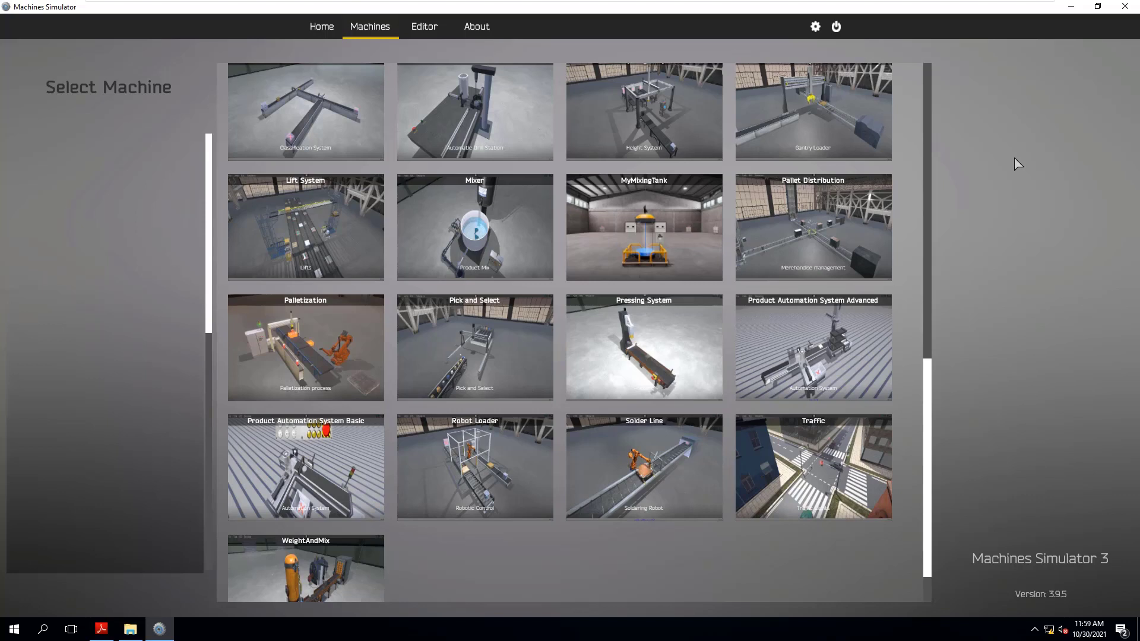
pyautogui.click(130, 629)
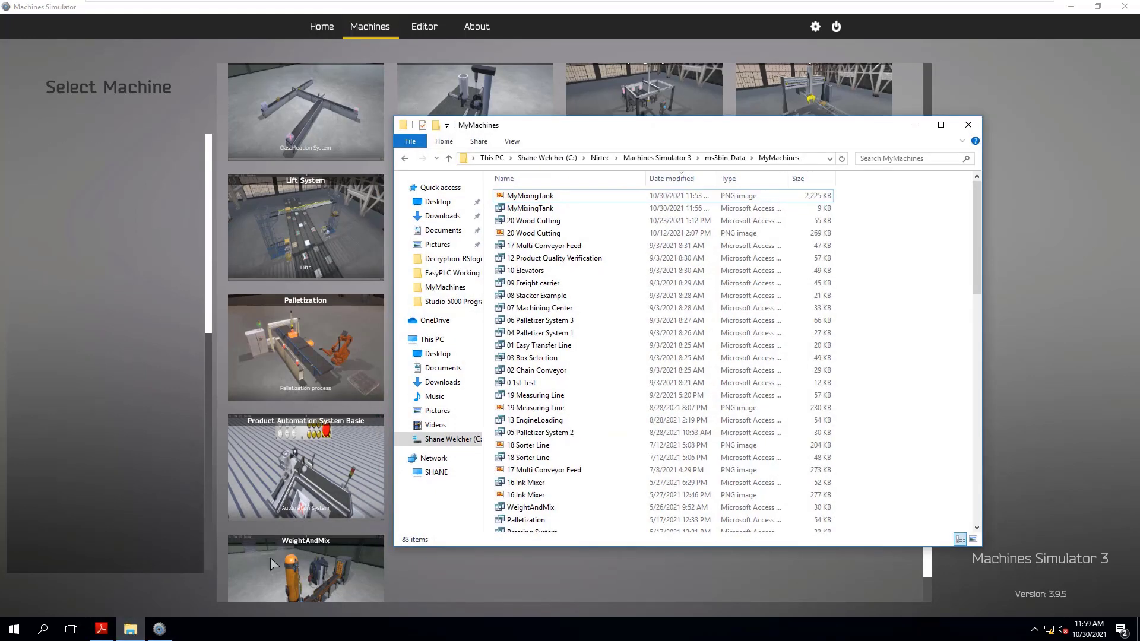
pyautogui.click(550, 207)
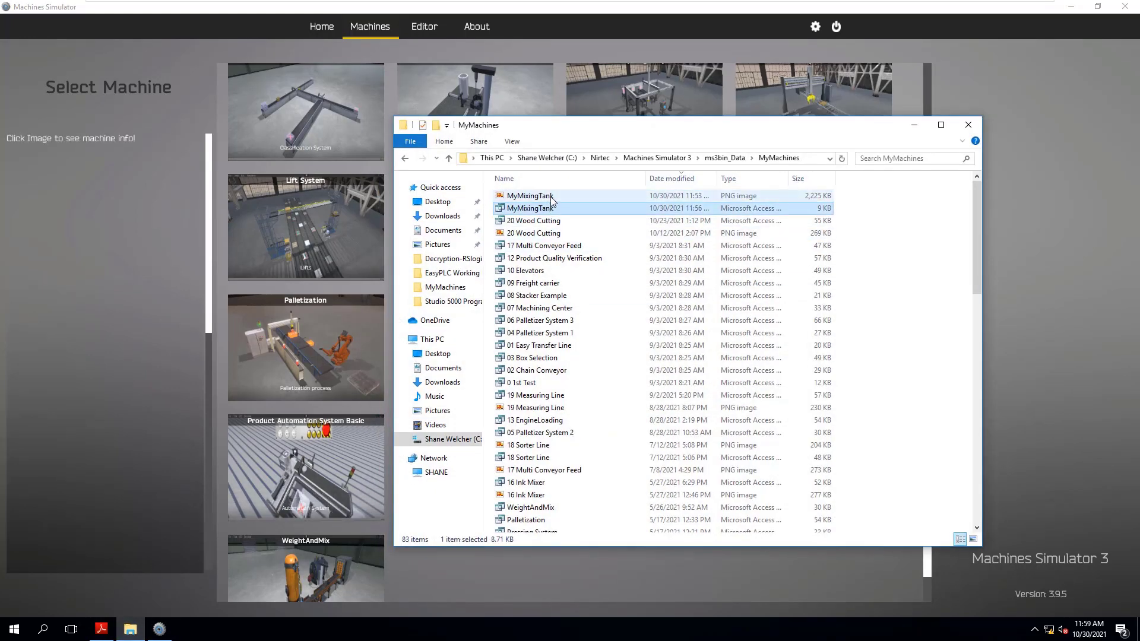
pyautogui.keyDown('ctrl'); pyautogui.click(551, 193); pyautogui.keyUp('ctrl')
pyautogui.rightClick(556, 208)
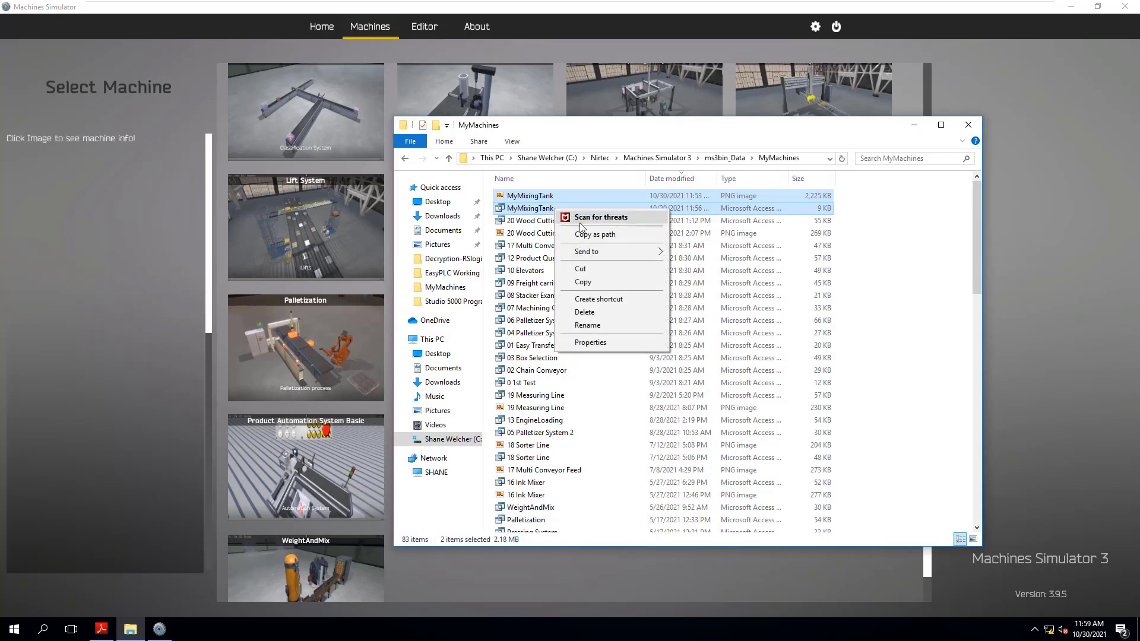
pyautogui.click(936, 280)
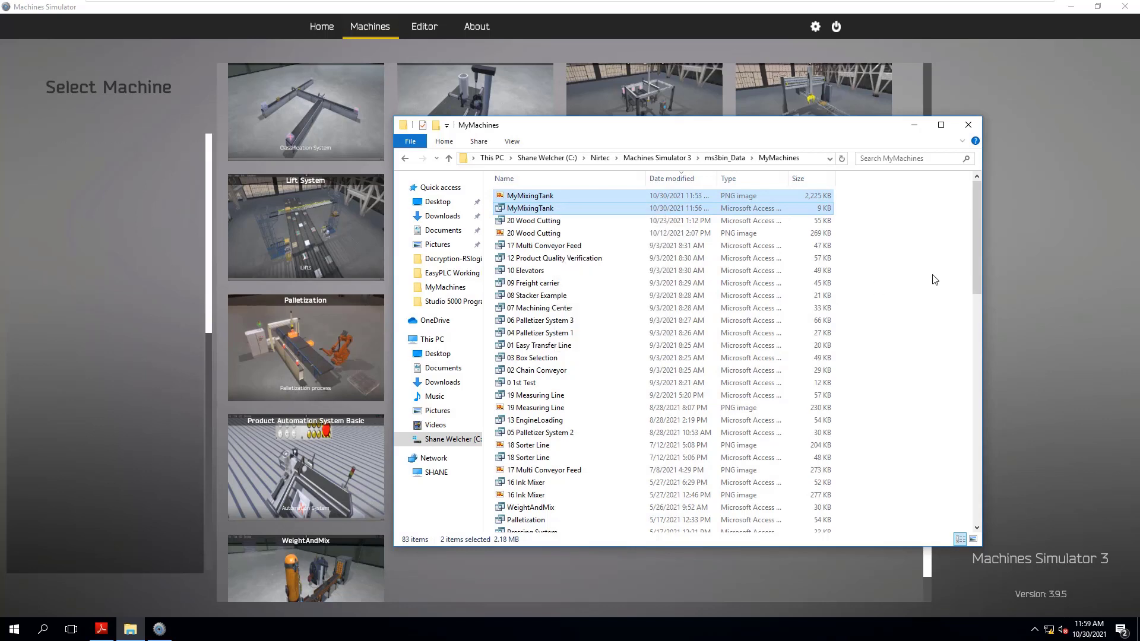
pyautogui.click(936, 280)
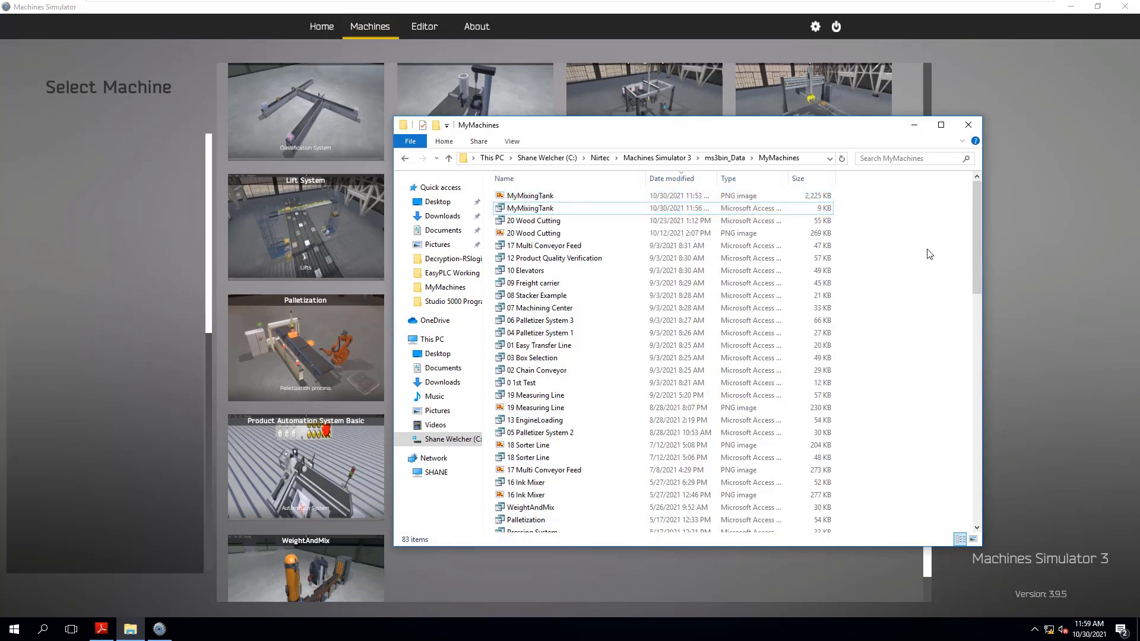
# Step: Copy both MyMixingTank files, the PNG picture and the machine file, to the clipboard
pyautogui.click(554, 202)
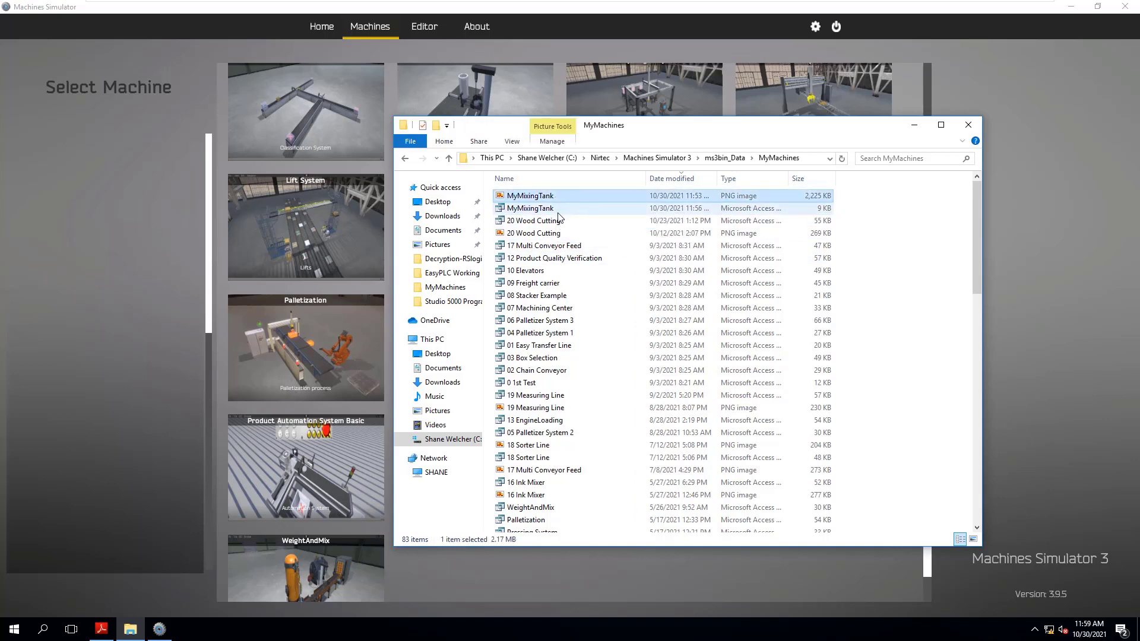
pyautogui.keyDown('shift'); pyautogui.click(553, 209); pyautogui.keyUp('shift')
pyautogui.rightClick(554, 208)
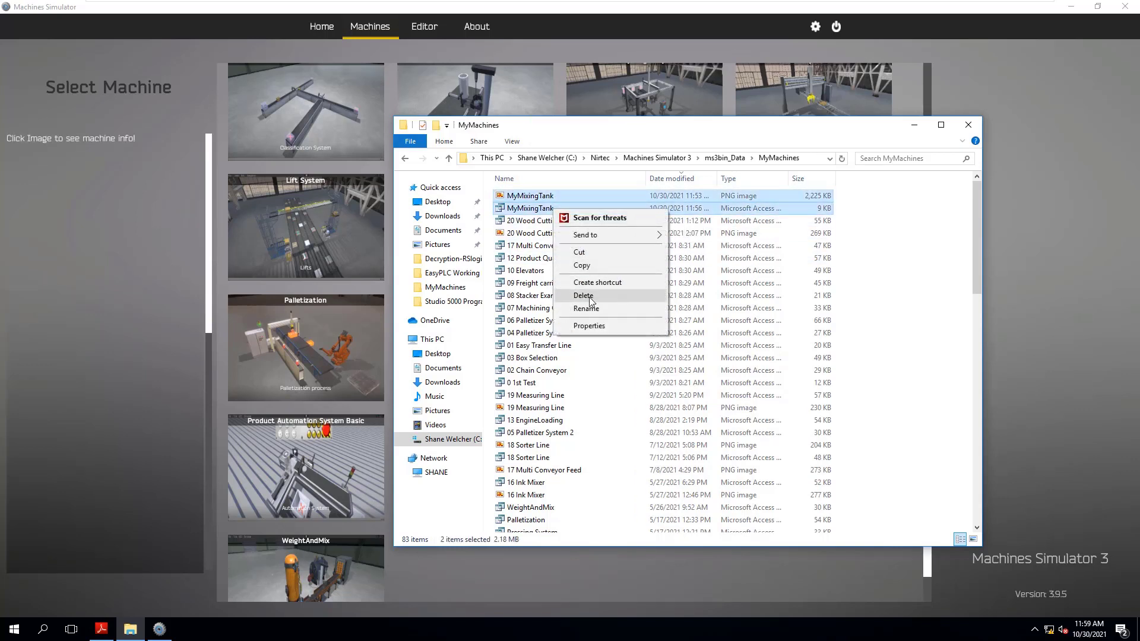
pyautogui.click(591, 267)
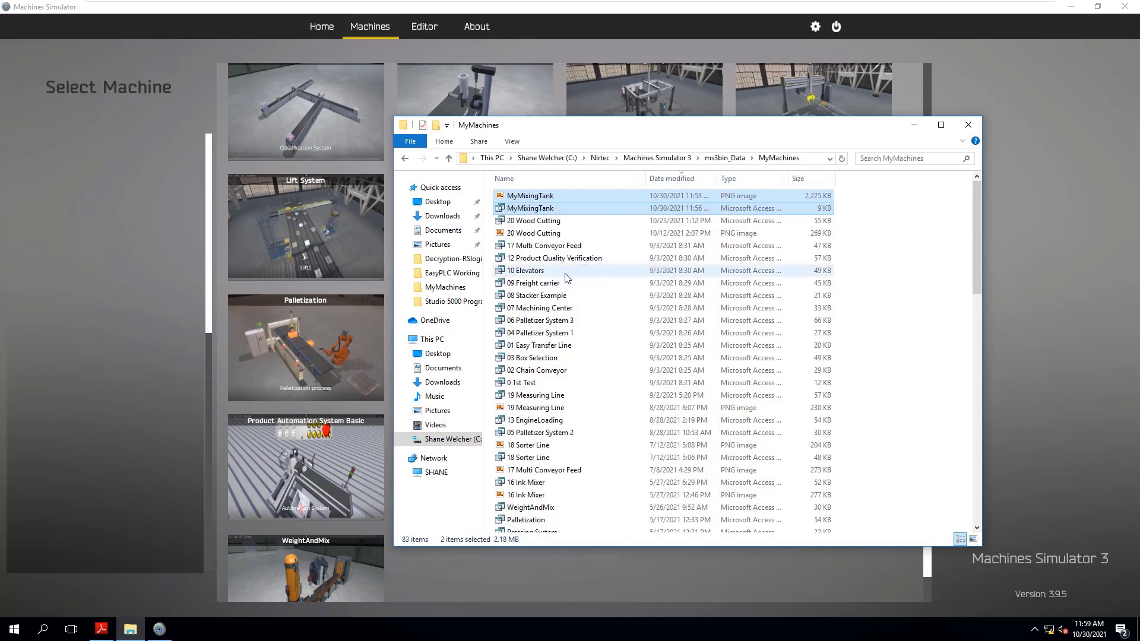
pyautogui.click(903, 256)
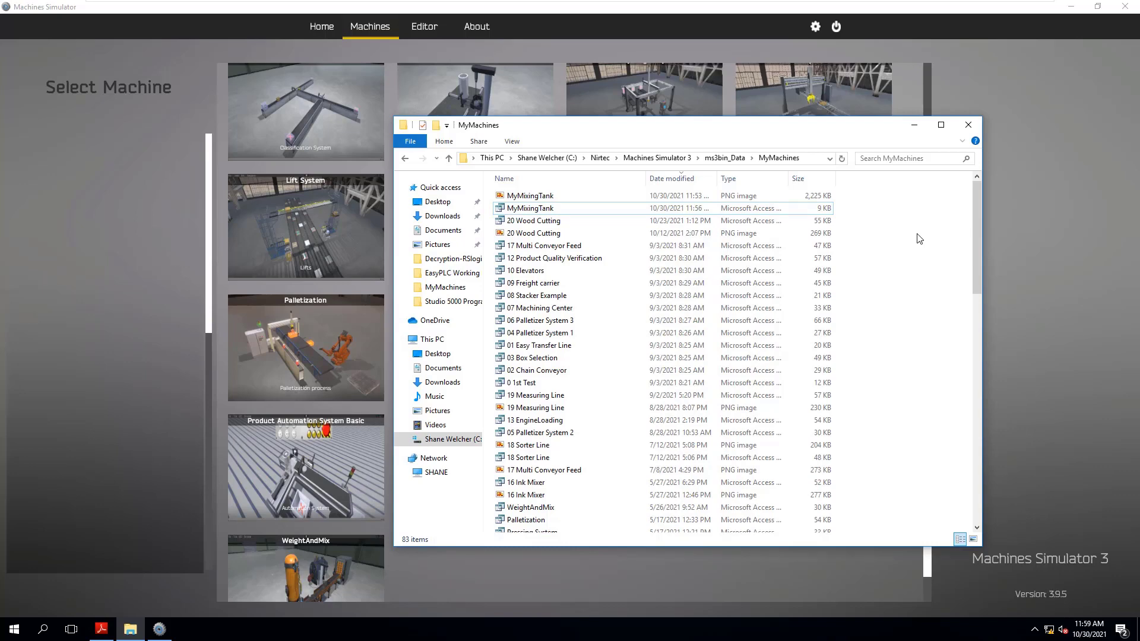
# Step: Return to Machines Simulator and view the MyMixingTank entry in the machine list
pyautogui.click(1069, 174)
pyautogui.moveTo(665, 237)
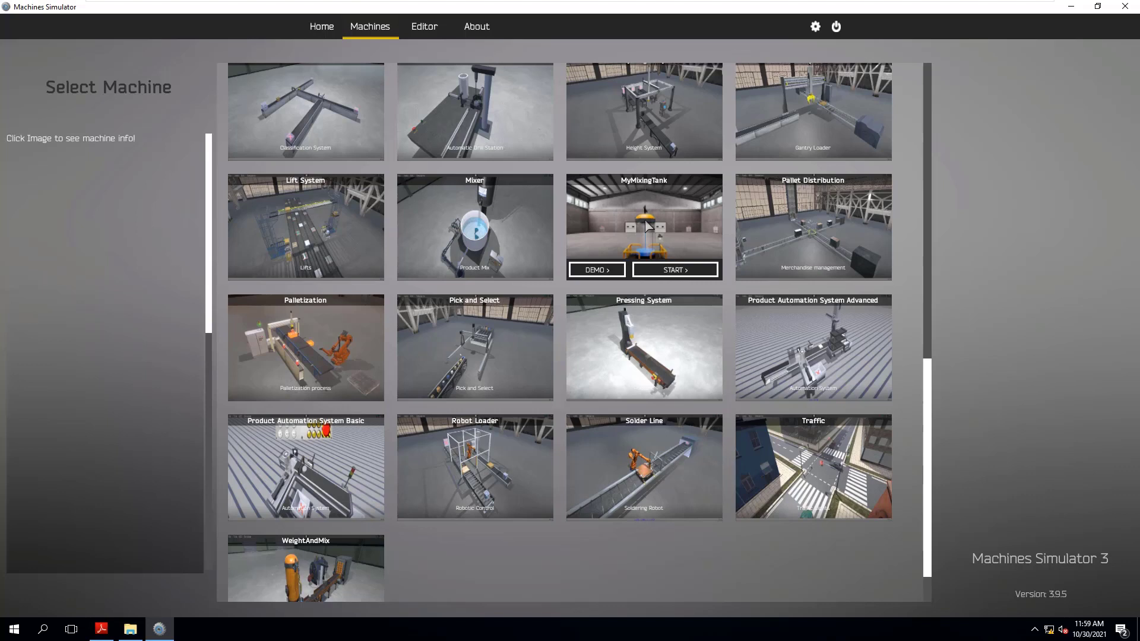
pyautogui.scroll(1, 1010, 244)
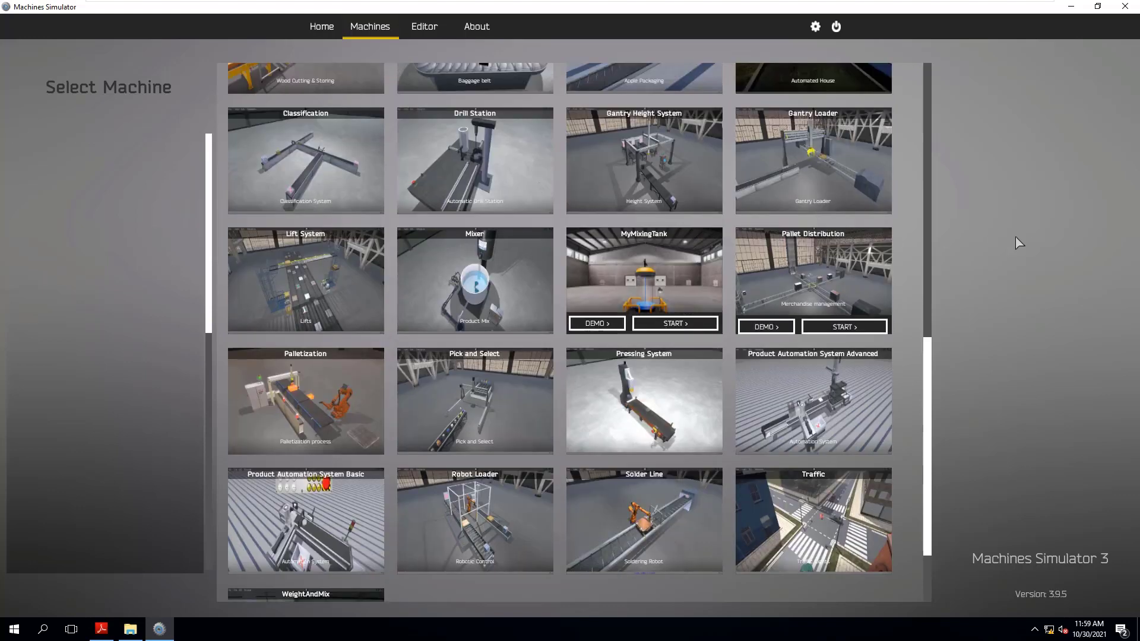